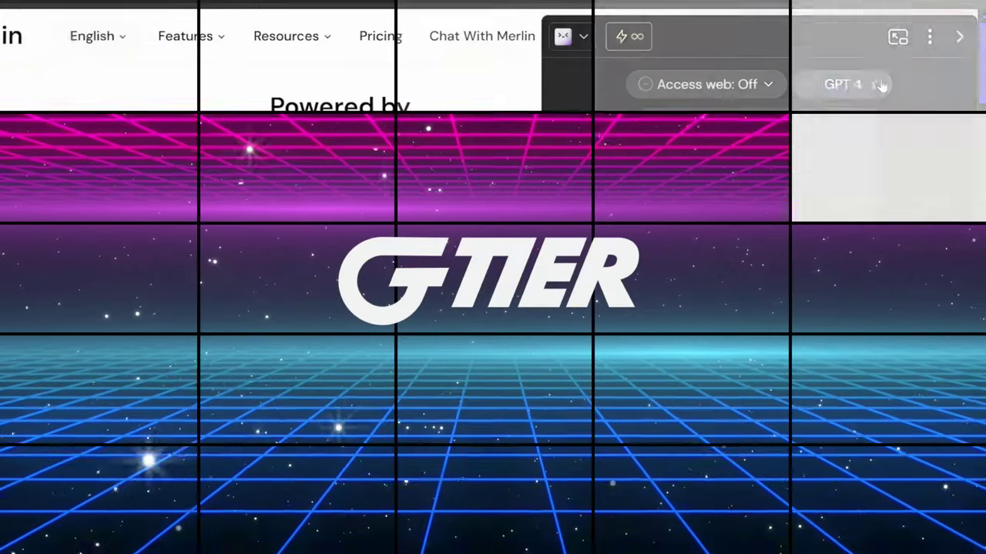
# - Open the Merlin assistant on its home page and look through the web-access modes and available AI models
pyautogui.click(881, 85)
pyautogui.scroll(-3, 924, 231)
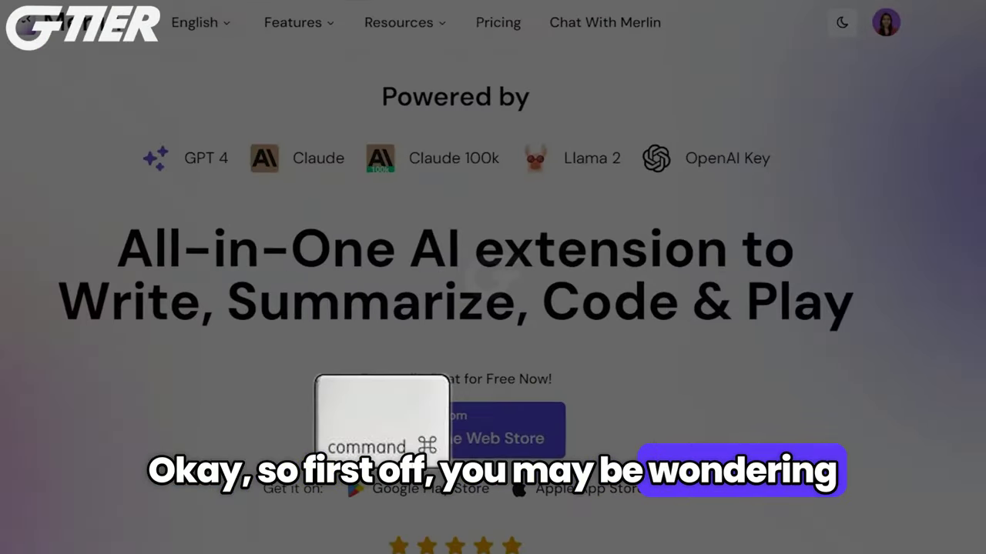
pyautogui.press('super+m')
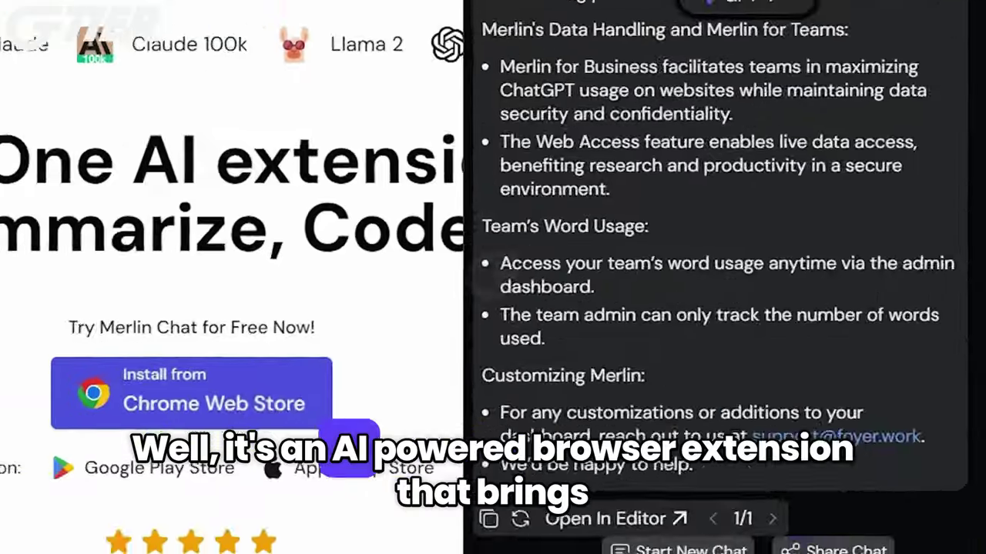
pyautogui.scroll(5, 928, 426)
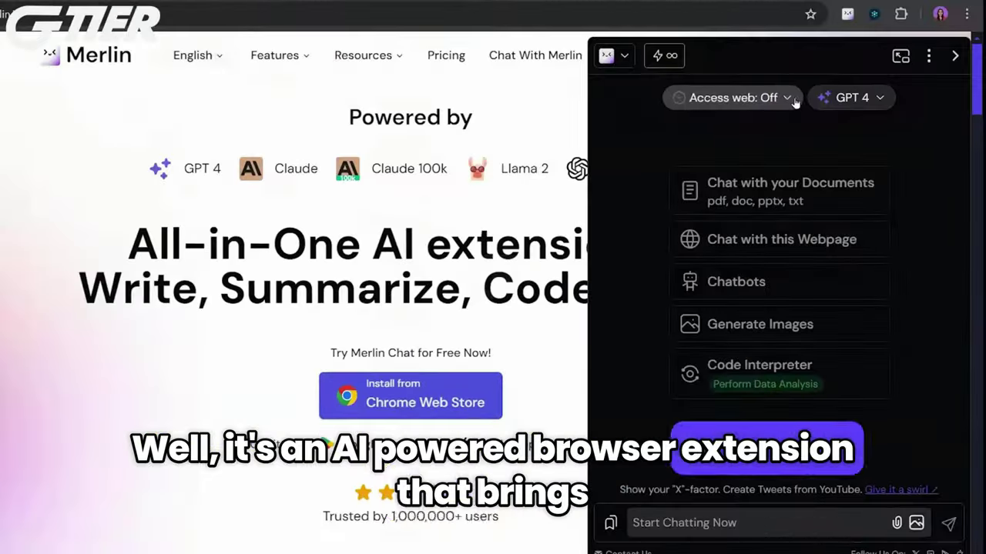
pyautogui.click(782, 97)
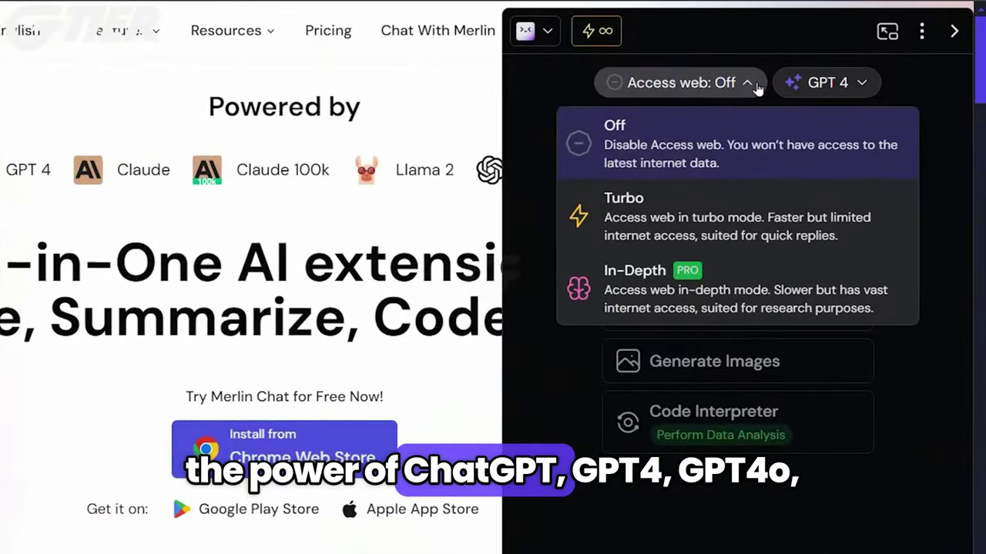
pyautogui.click(757, 86)
pyautogui.click(847, 187)
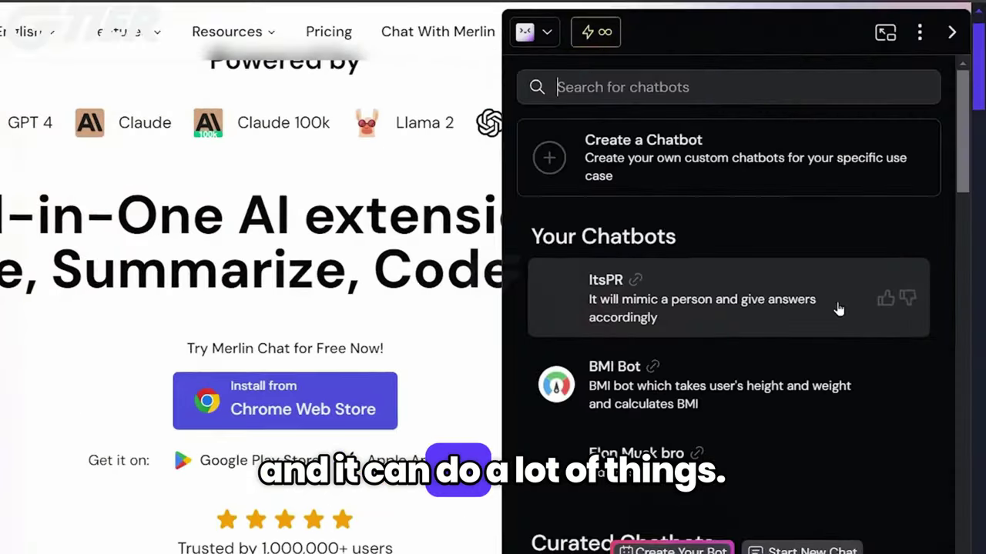
# - Browse Merlin's chatbot list and its image-generation and Code Interpreter features
pyautogui.scroll(-5, 838, 309)
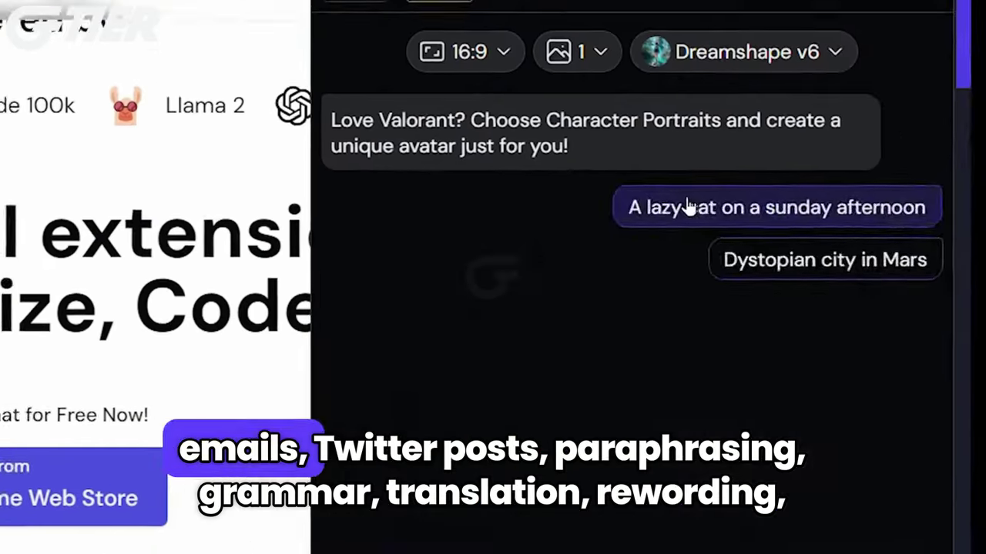
pyautogui.click(689, 205)
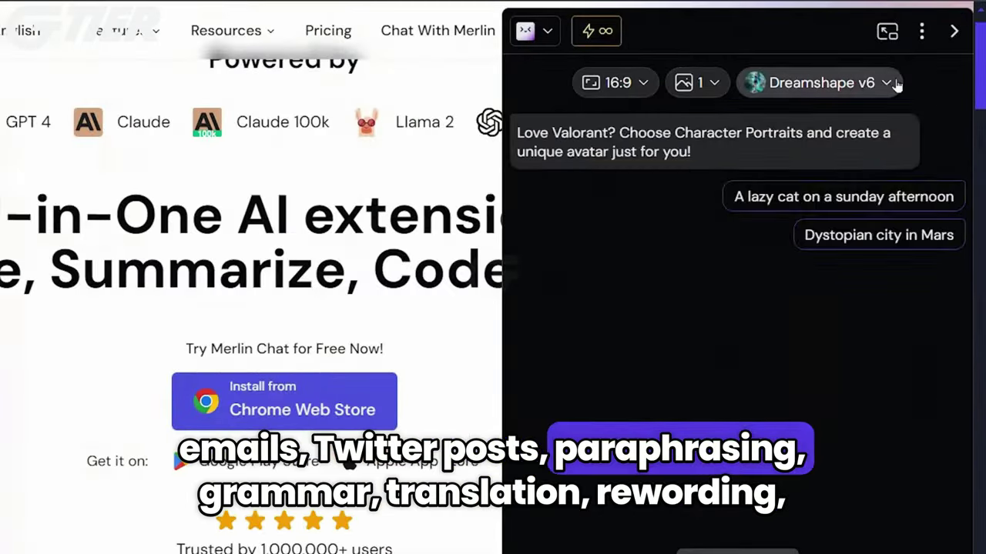
pyautogui.click(885, 83)
pyautogui.scroll(-3, 670, 254)
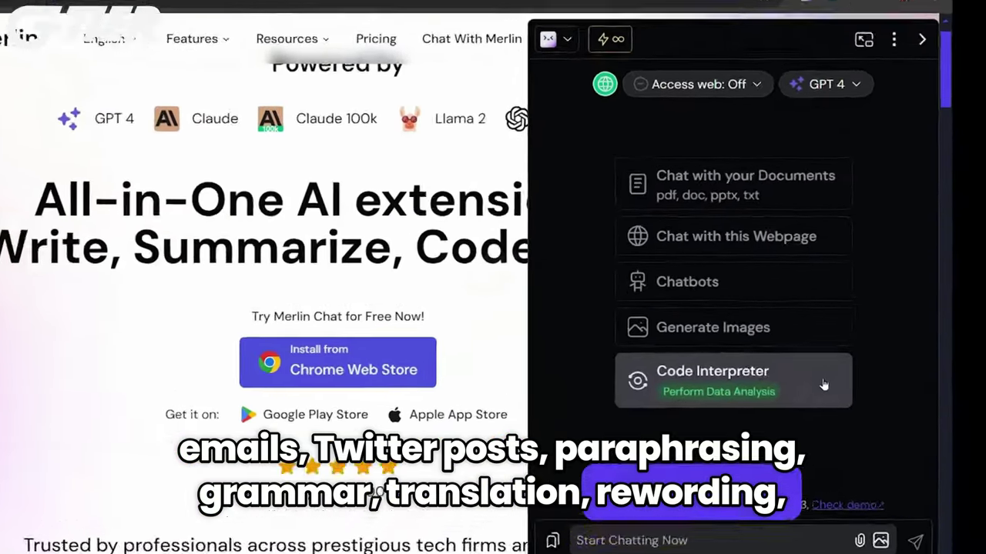
pyautogui.click(831, 372)
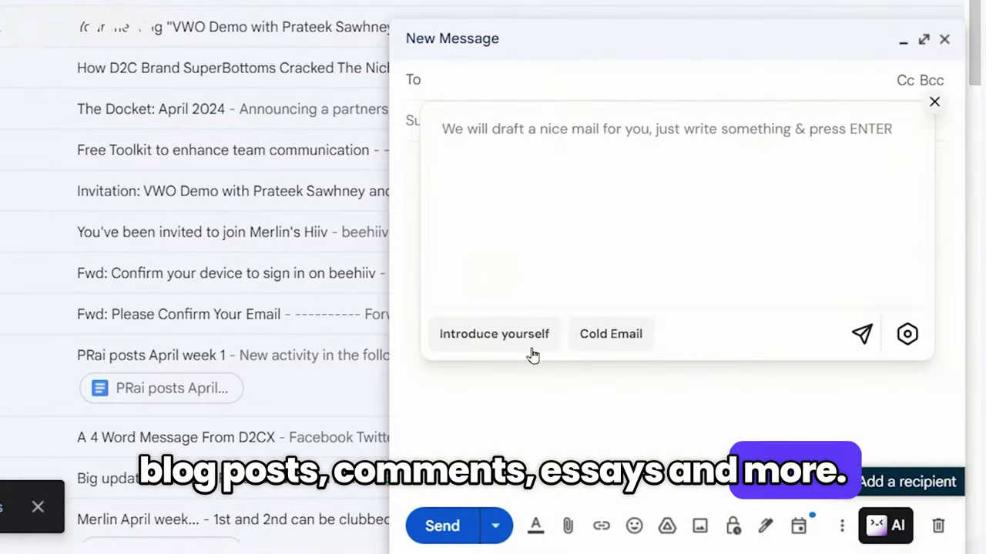
# - Try the Cold Email drafting suggestion in a new message and read through the YouTube video's timestamped summary
pyautogui.click(633, 344)
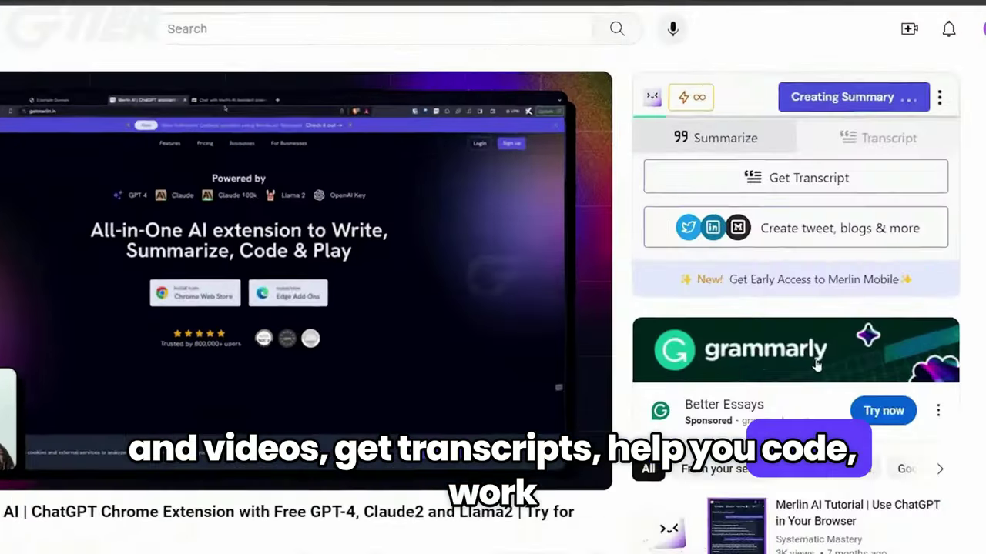
pyautogui.scroll(-5, 941, 363)
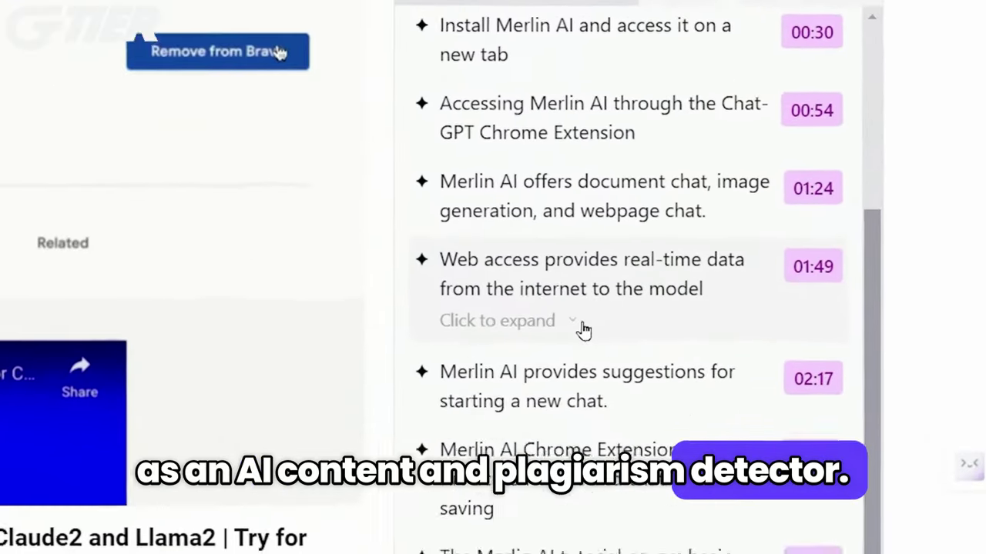
pyautogui.click(671, 368)
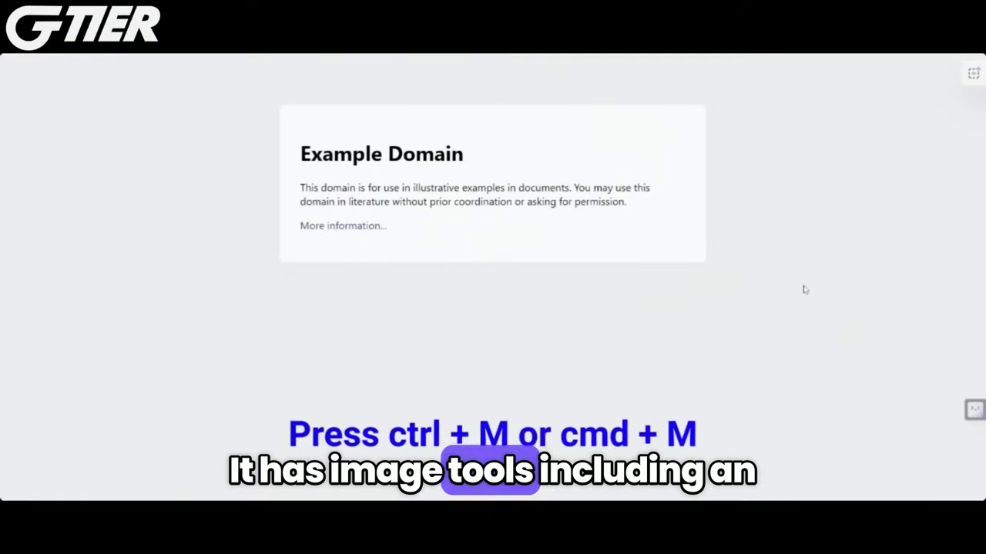
# - Open Merlin's image generator on the Example Domain page and set the Dreamshape v6 model, 2 images and an aspect ratio
pyautogui.hotkey('ctrl', 'm')
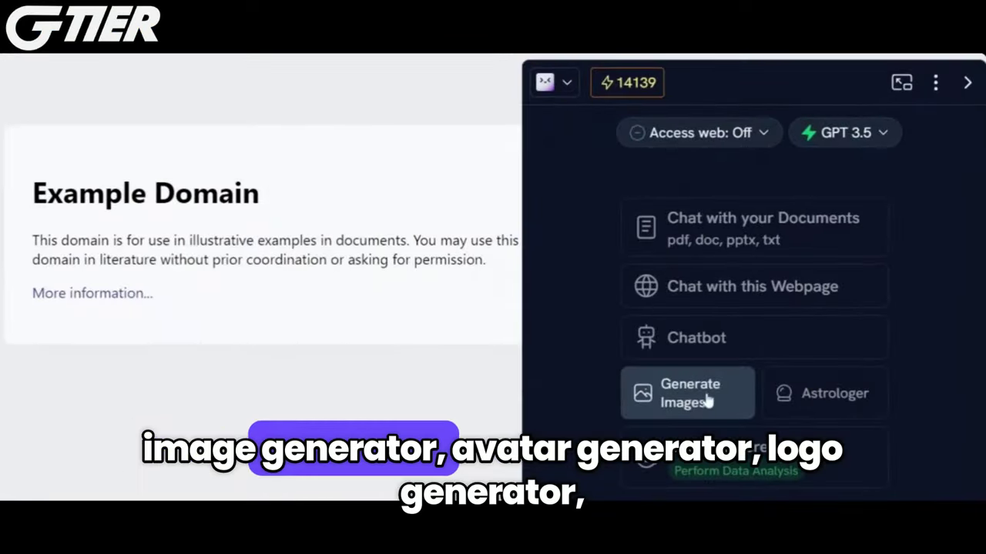
pyautogui.click(707, 400)
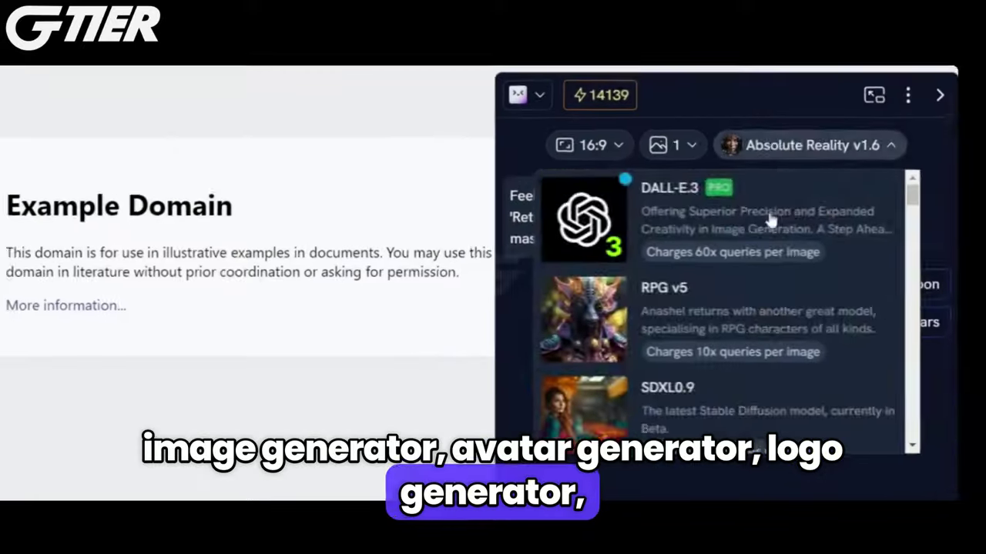
pyautogui.scroll(-5, 770, 292)
pyautogui.click(754, 275)
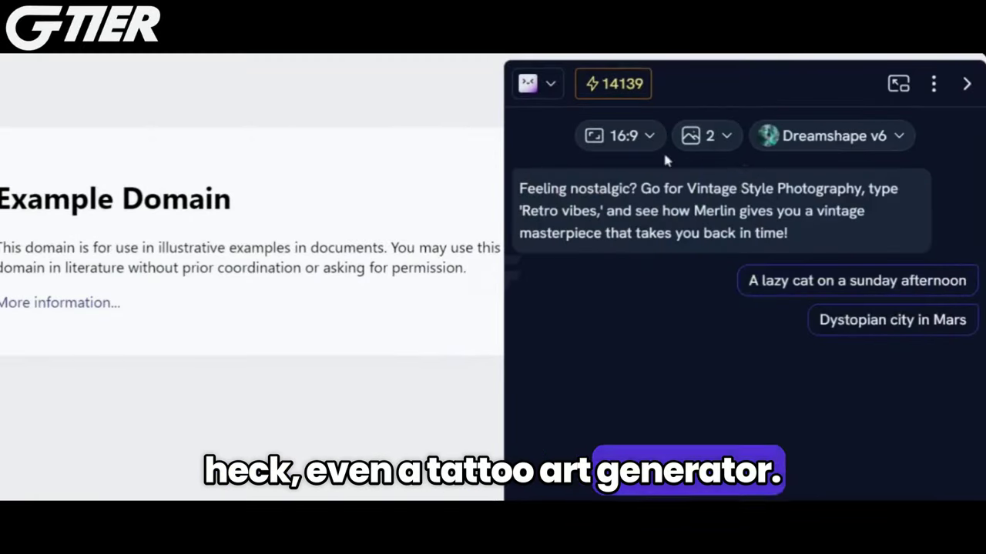
pyautogui.click(619, 136)
pyautogui.click(724, 183)
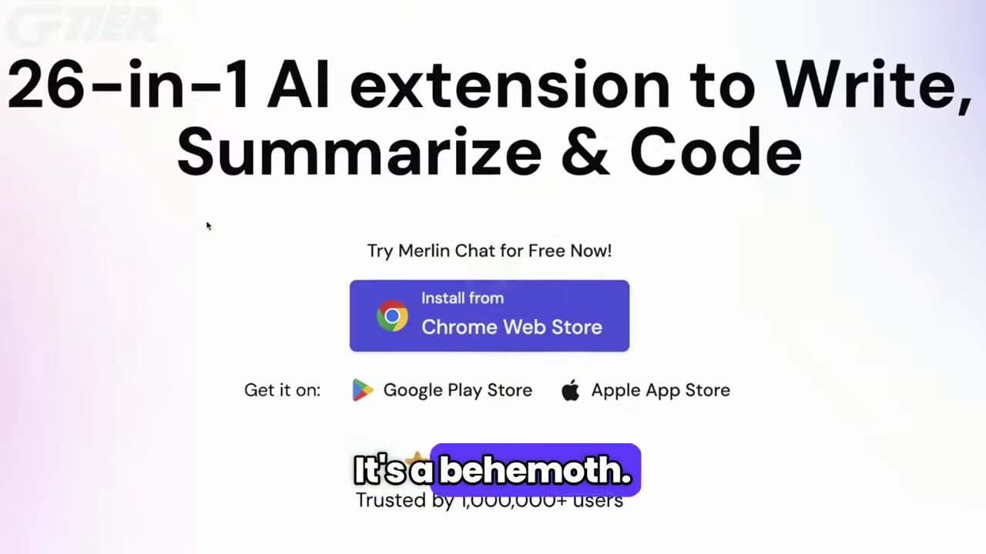
# - Look over the Merlin home page's install options, user rating and list of trusting companies
pyautogui.scroll(-3, 57, 220)
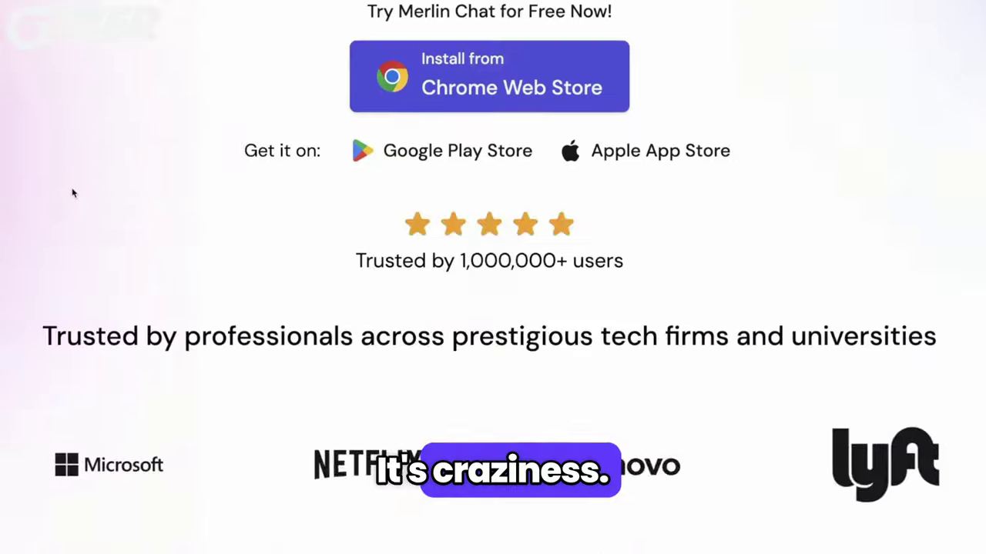
pyautogui.scroll(5, 73, 192)
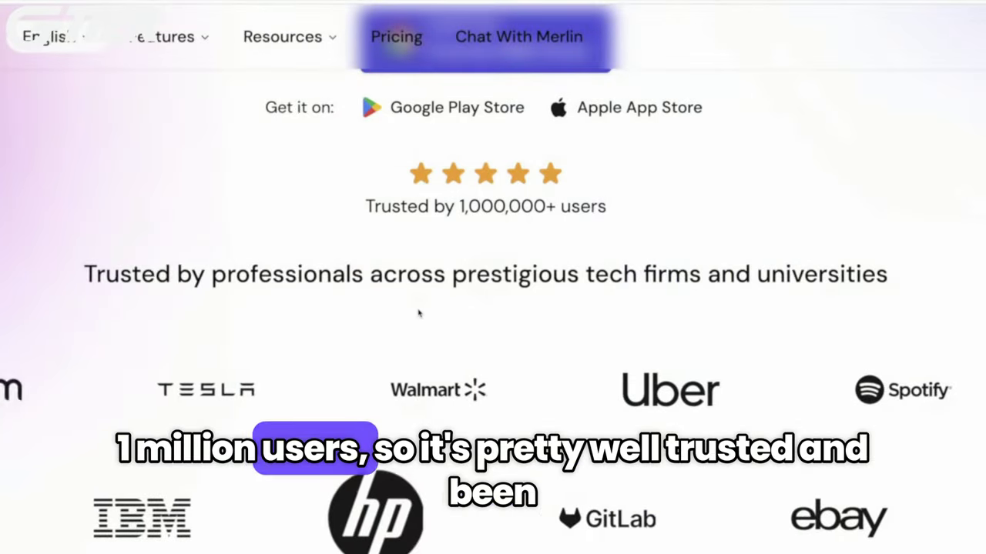
pyautogui.scroll(-2, 495, 317)
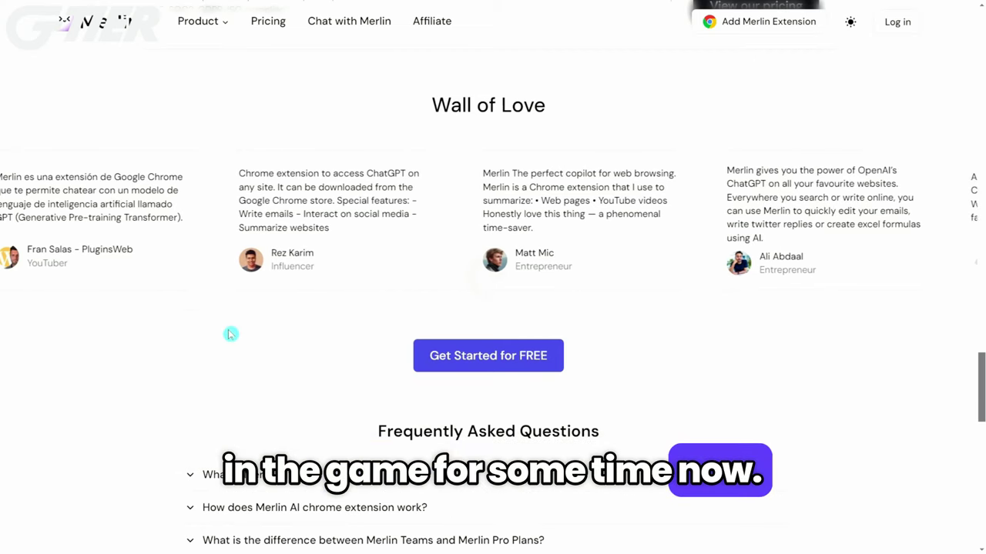
# - Open Merlin's pricing page and compare the features of the Free Forever, Pro (Unlimited) and Teams plans
pyautogui.click(264, 21)
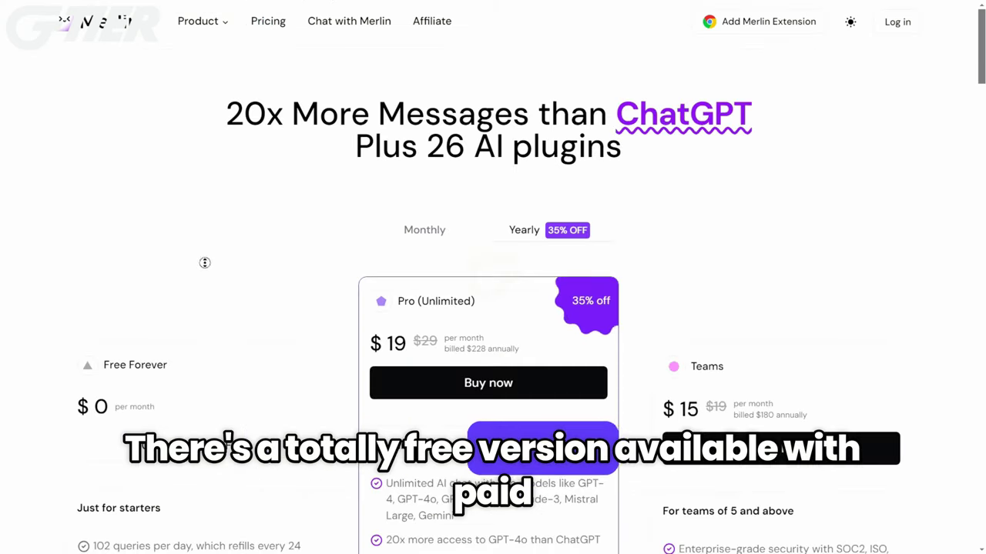
pyautogui.scroll(-5, 205, 262)
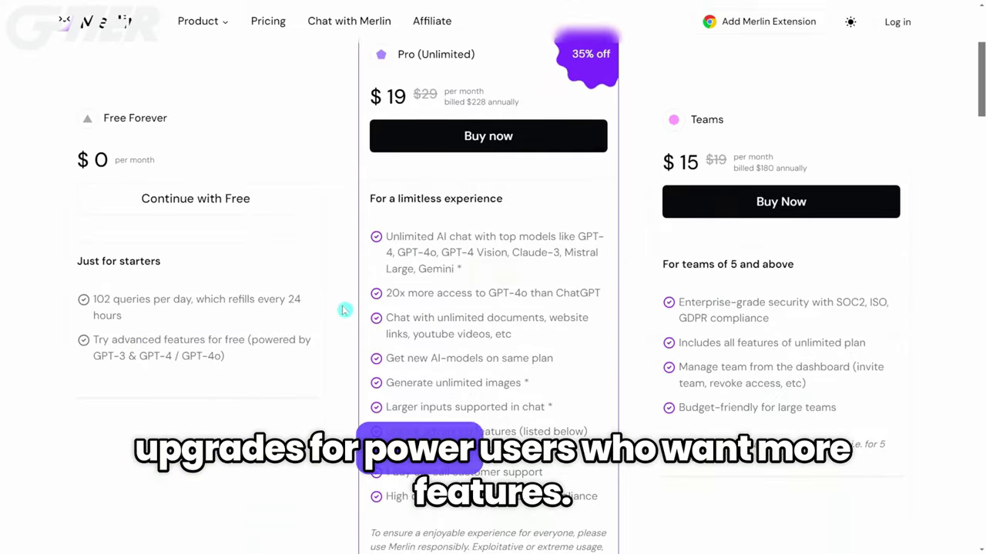
pyautogui.scroll(-10, 339, 307)
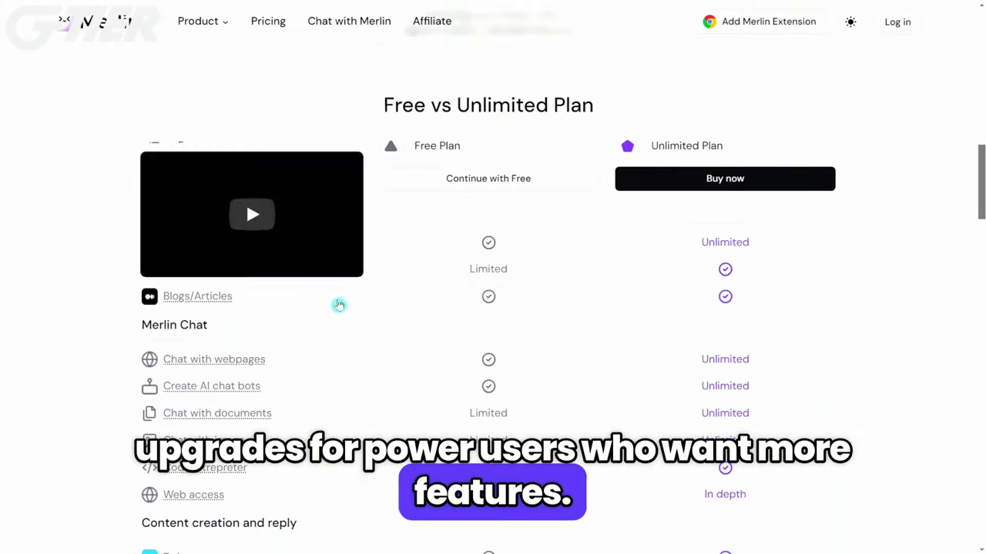
pyautogui.scroll(-15, 346, 305)
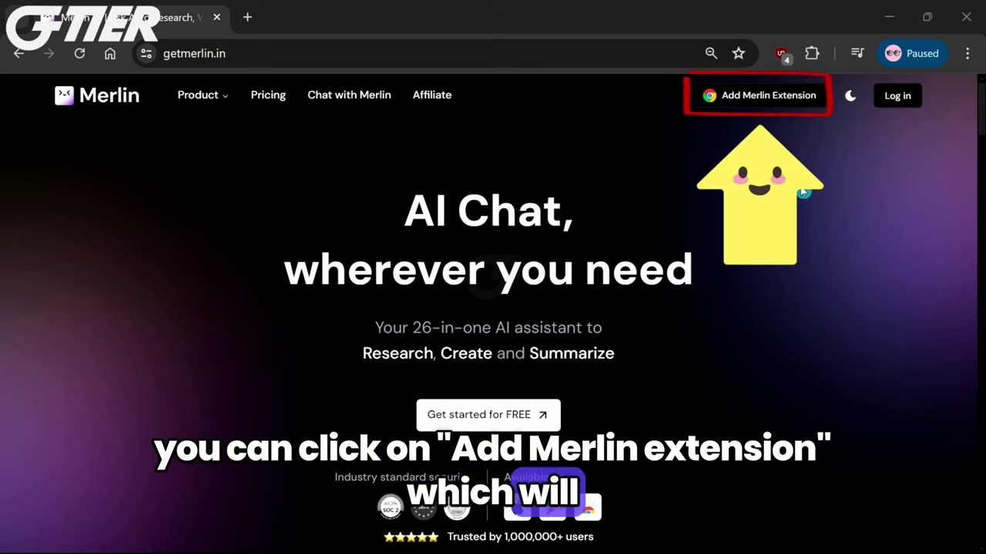
# - Go to Merlin's Chrome Web Store page from its website and search the store for "merlin ai"
pyautogui.click(788, 110)
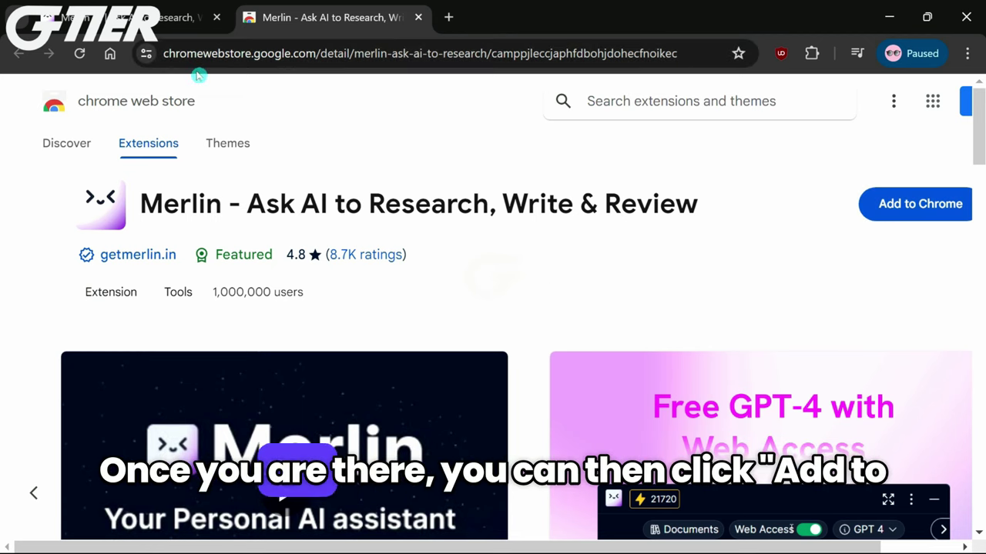
pyautogui.click(616, 108)
pyautogui.write('merlin ai')
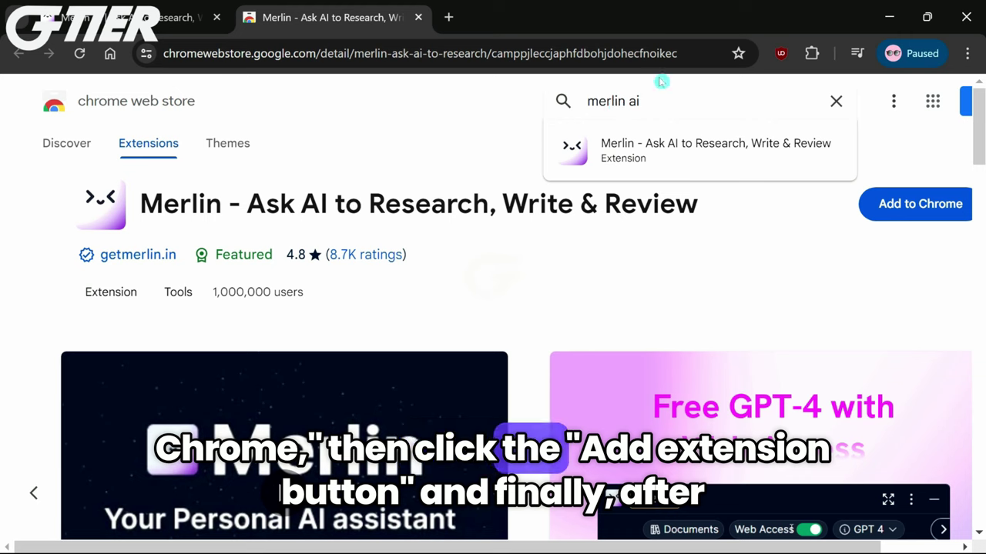
# - Add the Merlin extension to Chrome and sign up for a Merlin account with Google
pyautogui.click(874, 207)
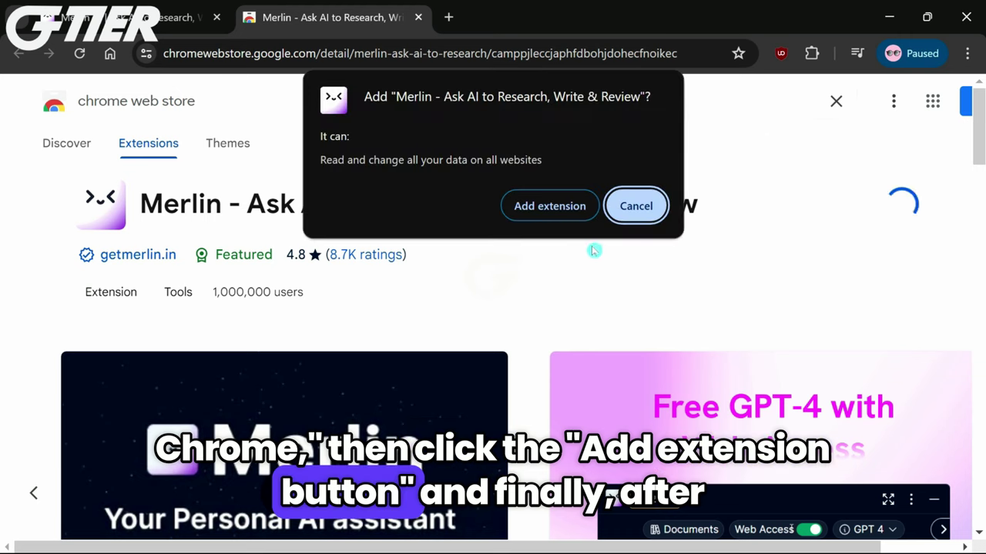
pyautogui.click(546, 209)
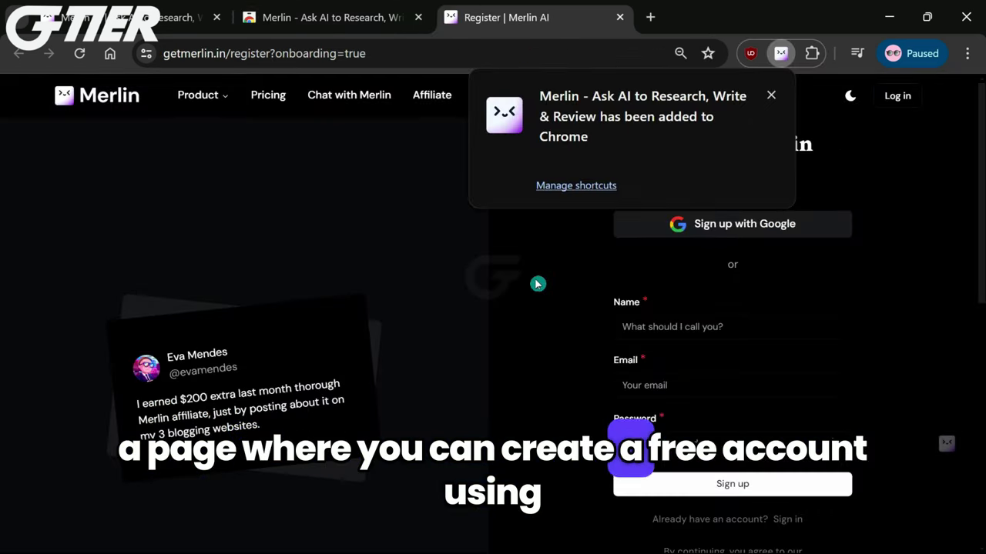
pyautogui.click(745, 227)
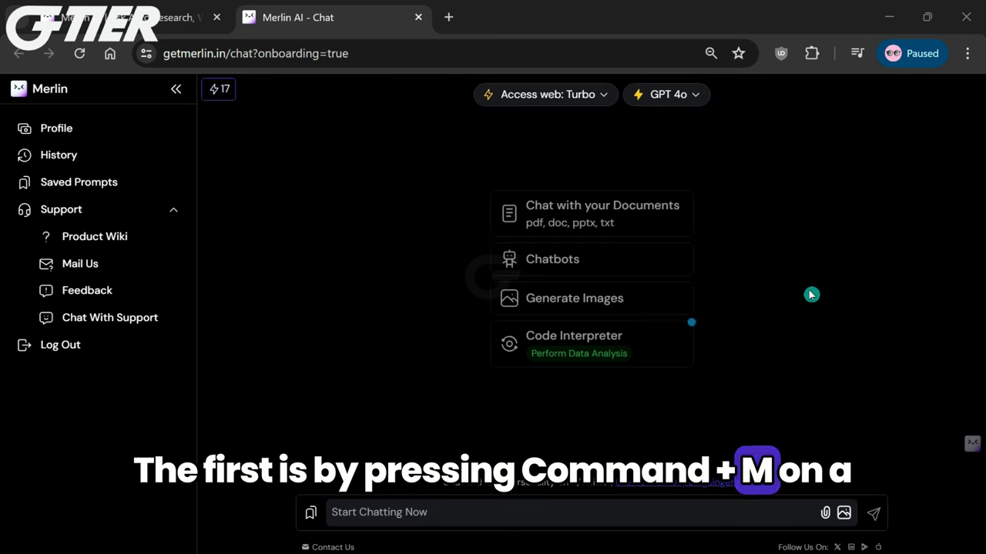
# - Open and close the Merlin sidebar over the chat page twice to try out different ways of launching it
pyautogui.hotkey('ctrl', 'm')
pyautogui.hotkey('ctrl', 'm')
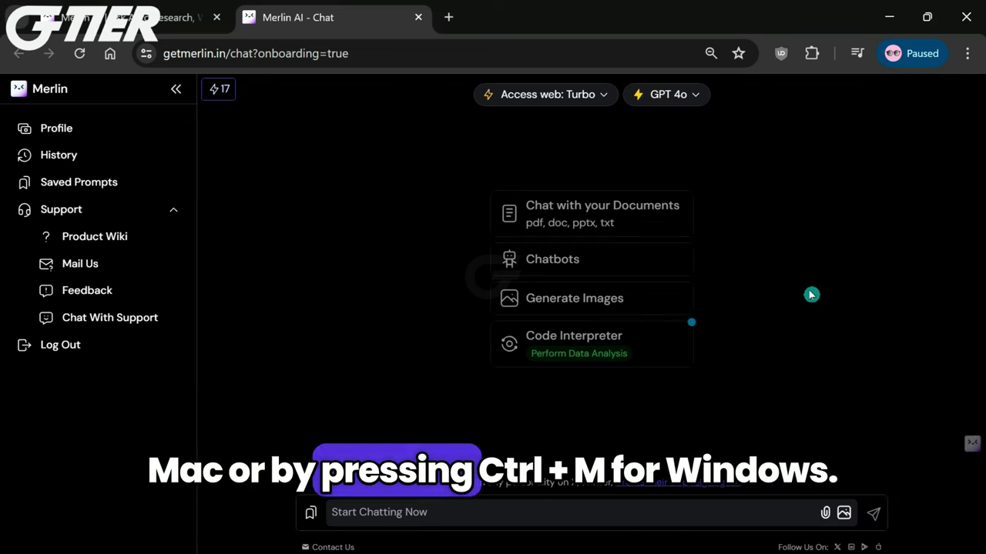
pyautogui.hotkey('ctrl', 'm')
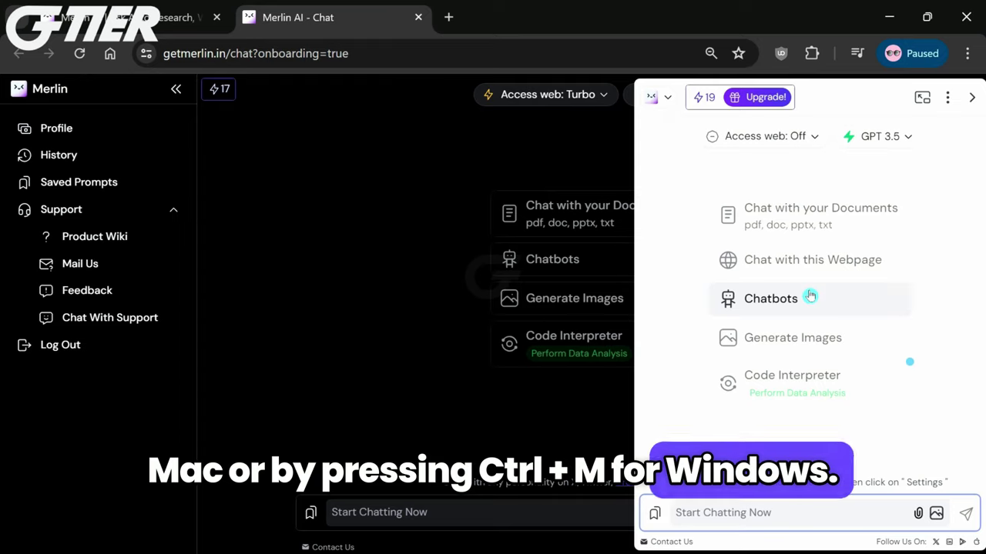
pyautogui.hotkey('ctrl', 'm')
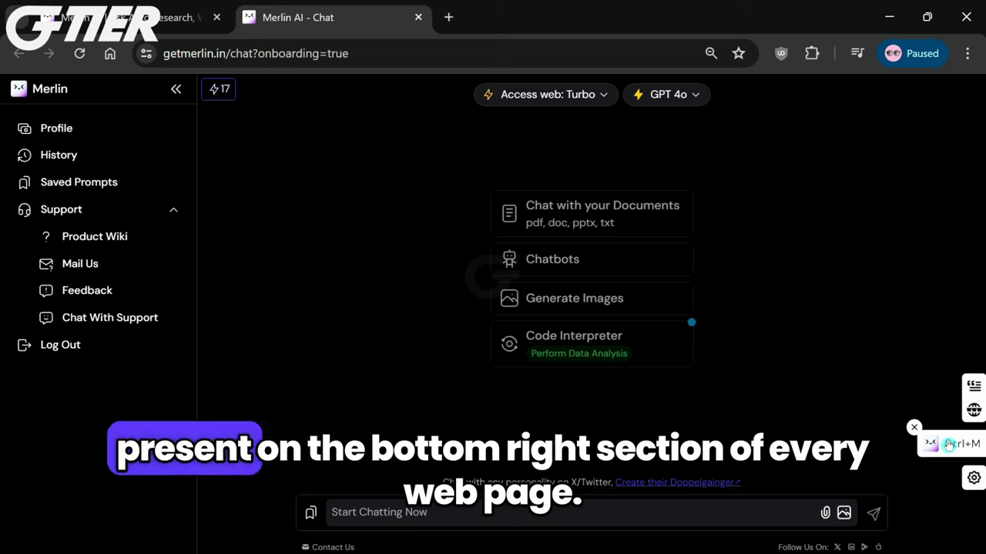
pyautogui.click(954, 445)
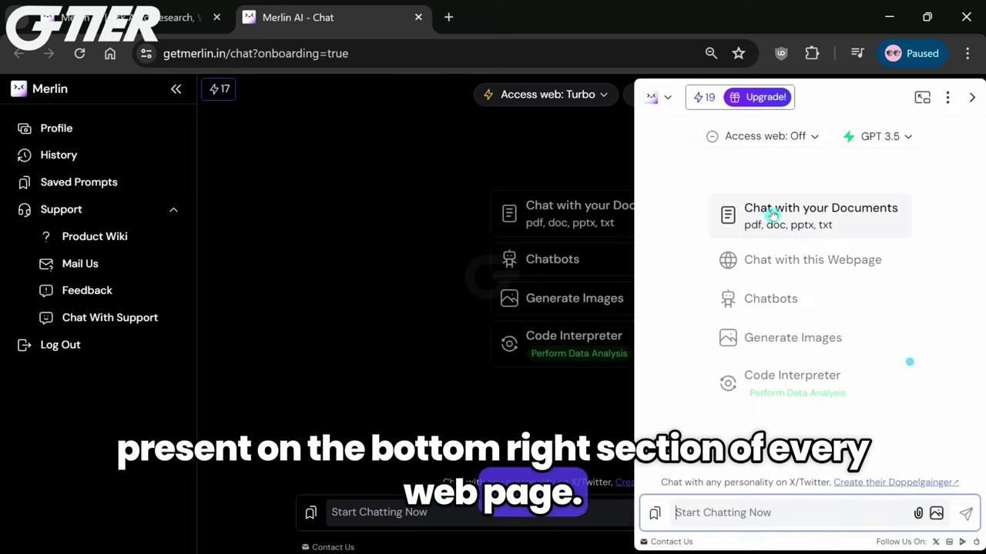
pyautogui.click(971, 98)
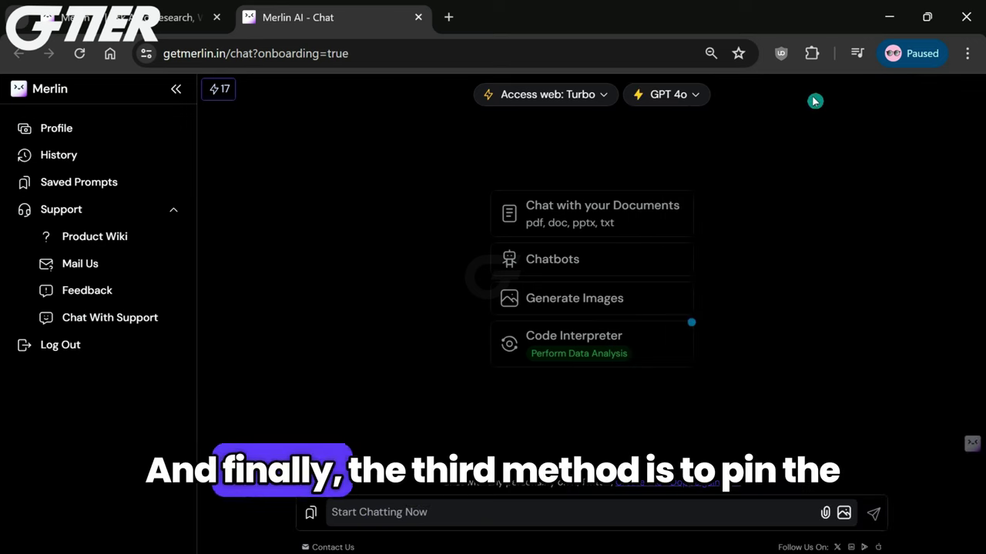
# - Pin the Merlin extension in Chrome
pyautogui.click(812, 53)
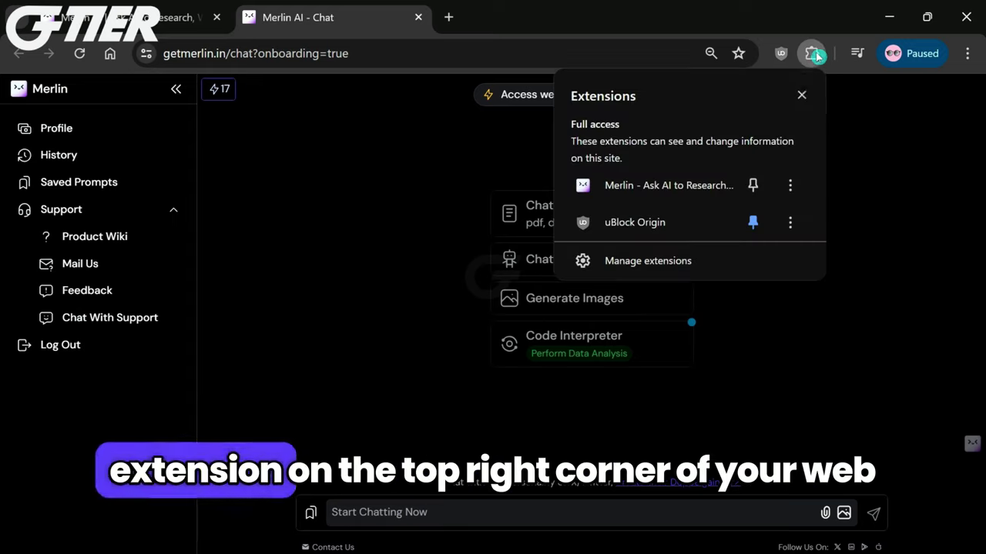
pyautogui.click(753, 186)
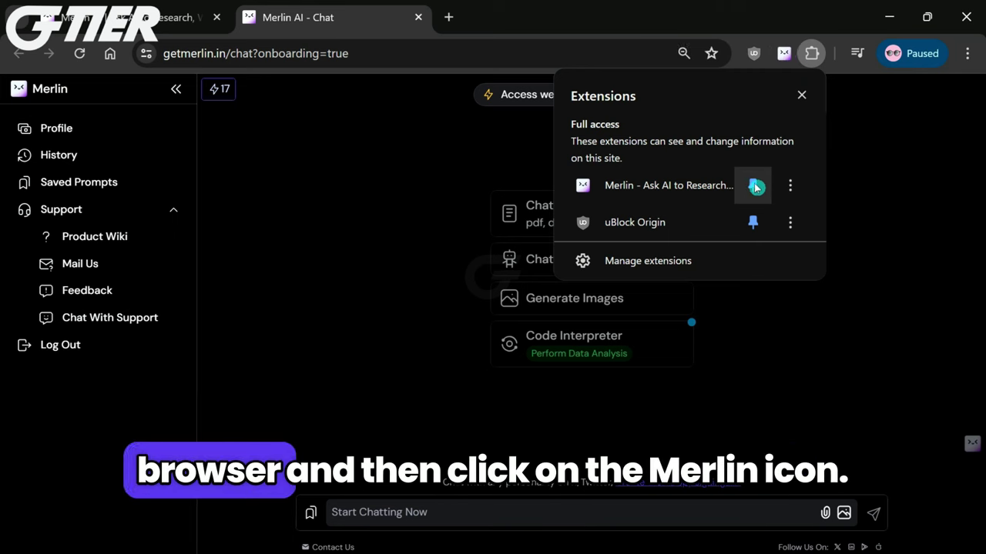
# - Launch the Merlin sidebar from its pinned extension and close it again
pyautogui.click(878, 152)
pyautogui.click(781, 52)
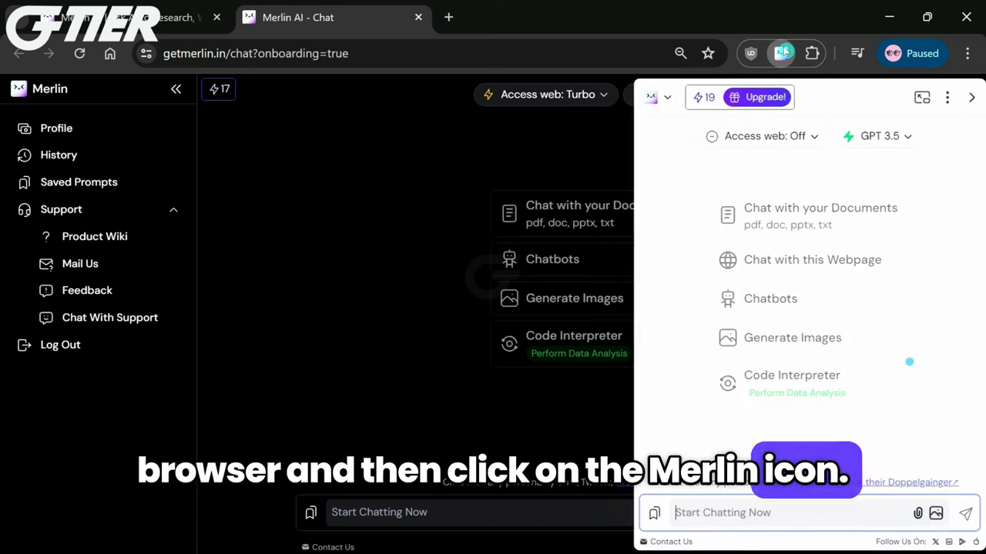
pyautogui.click(973, 103)
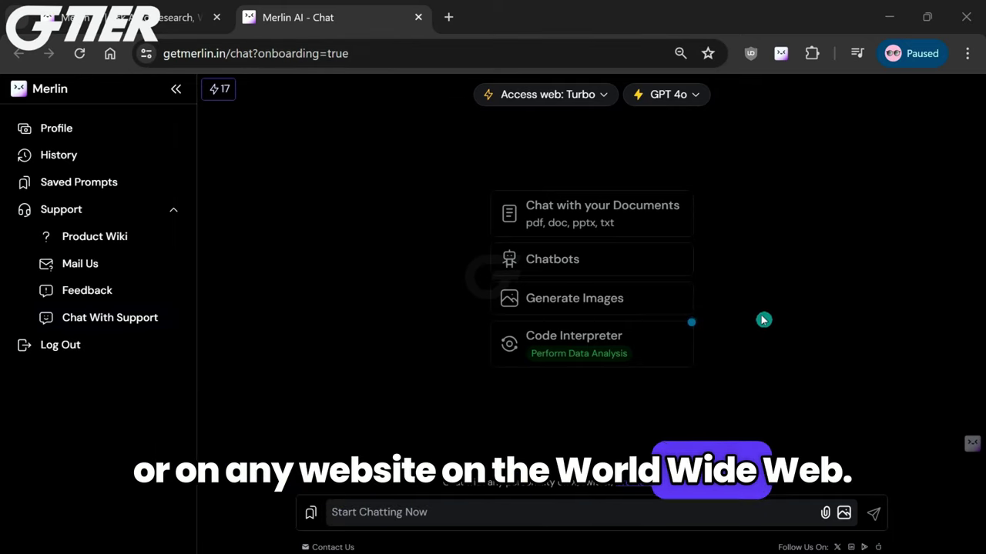
# - Generate an image in Merlin chat with the prompt "Tokyo neon lights"
pyautogui.click(617, 306)
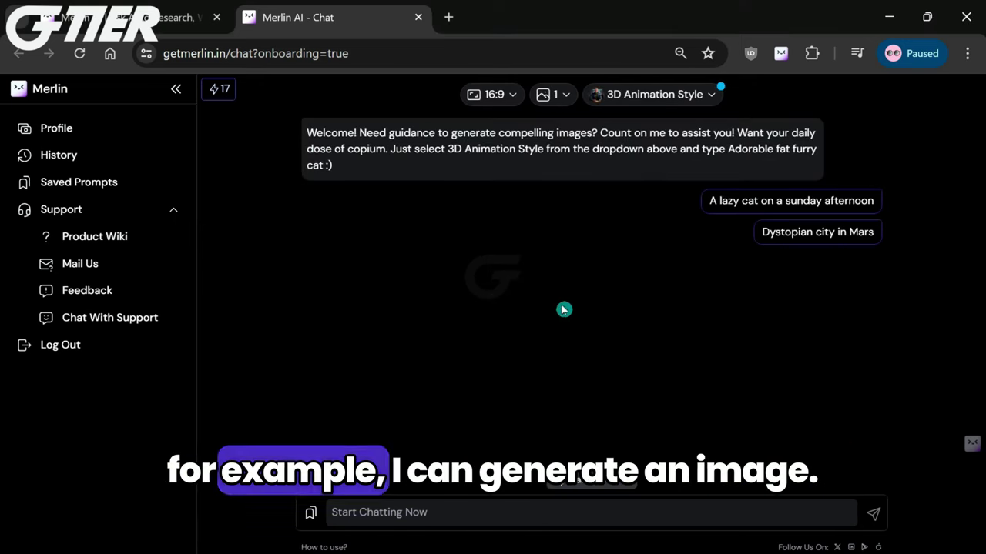
pyautogui.click(391, 512)
pyautogui.write('Tokyo neon lights')
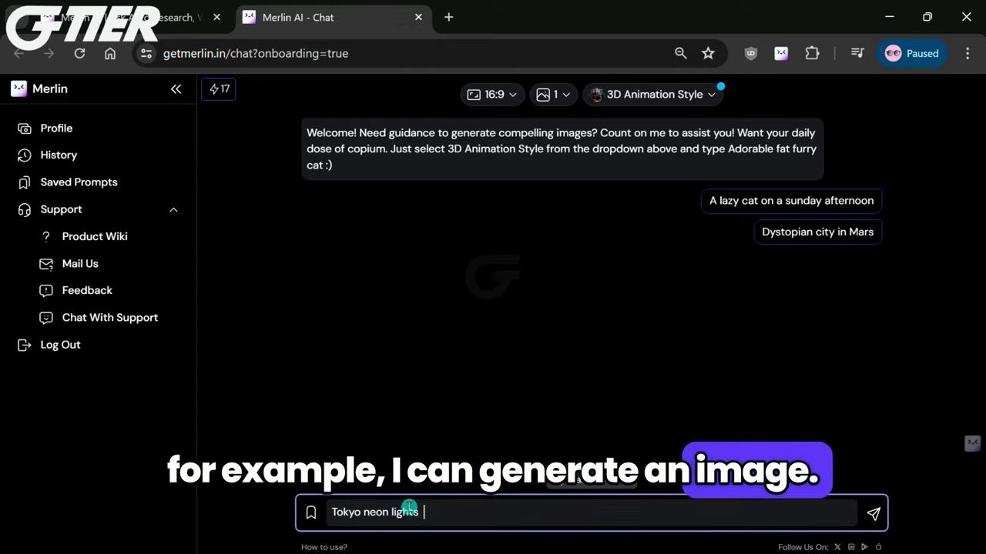
pyautogui.click(876, 514)
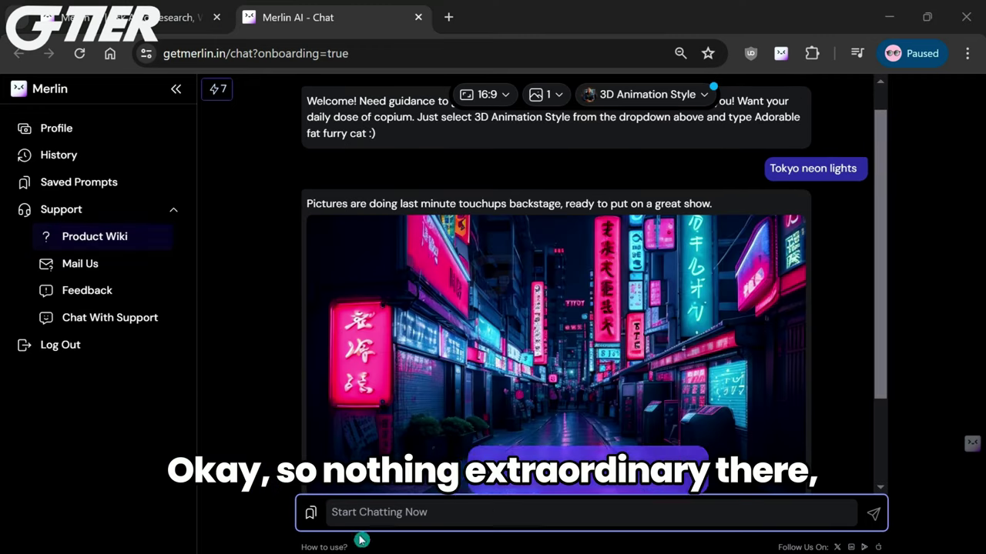
# - Start a new chat and send "Robotics: What's the latest in robotics? Are we in the iRobot film yet?"
pyautogui.click(390, 515)
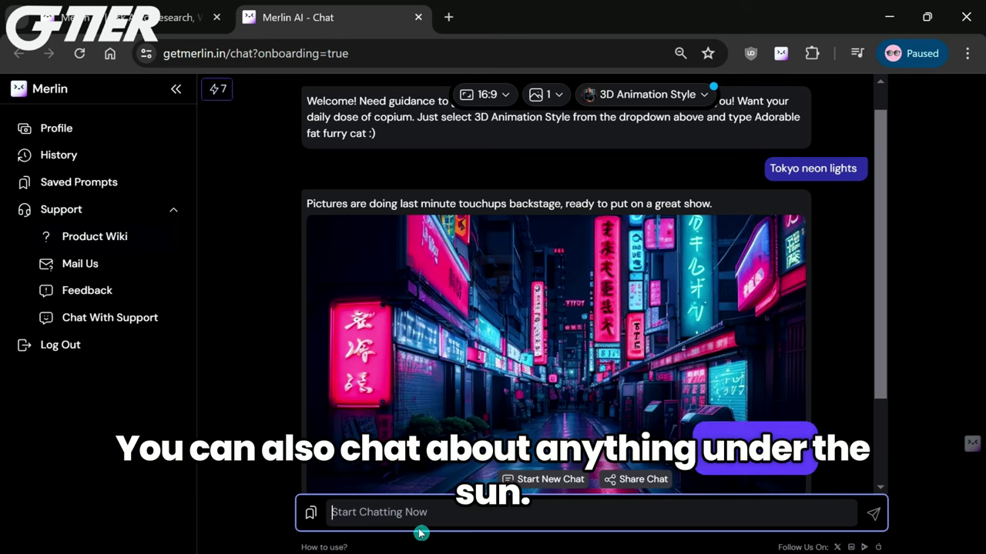
pyautogui.scroll(-2, 747, 451)
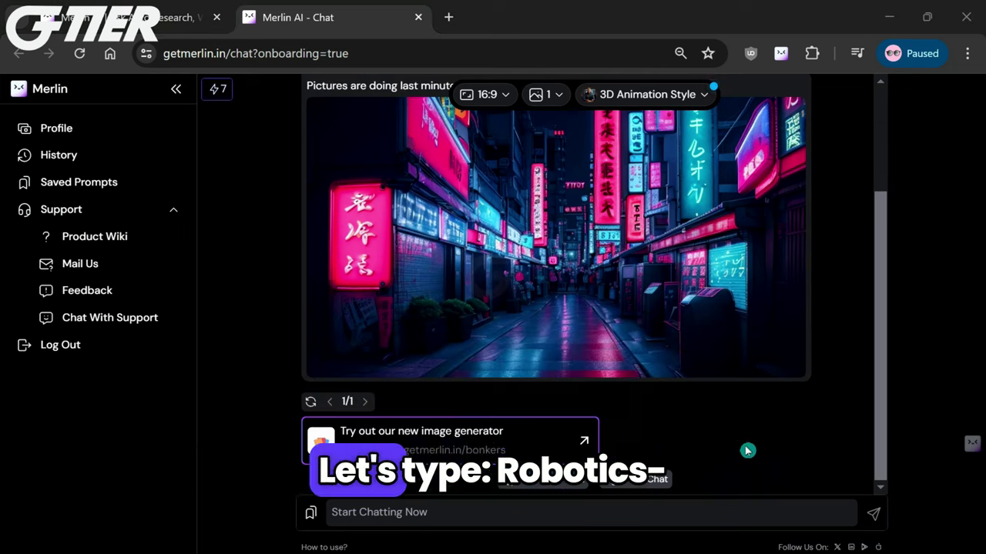
pyautogui.click(561, 491)
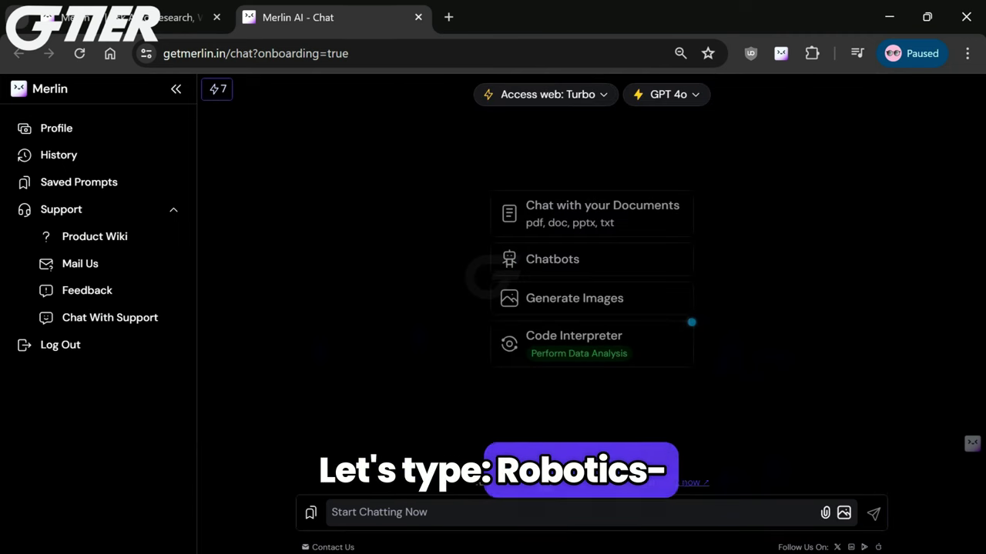
pyautogui.click(414, 510)
pyautogui.write("Robotics: What's the latest in robotics? Are we in the iRobot film yet?")
pyautogui.click(870, 516)
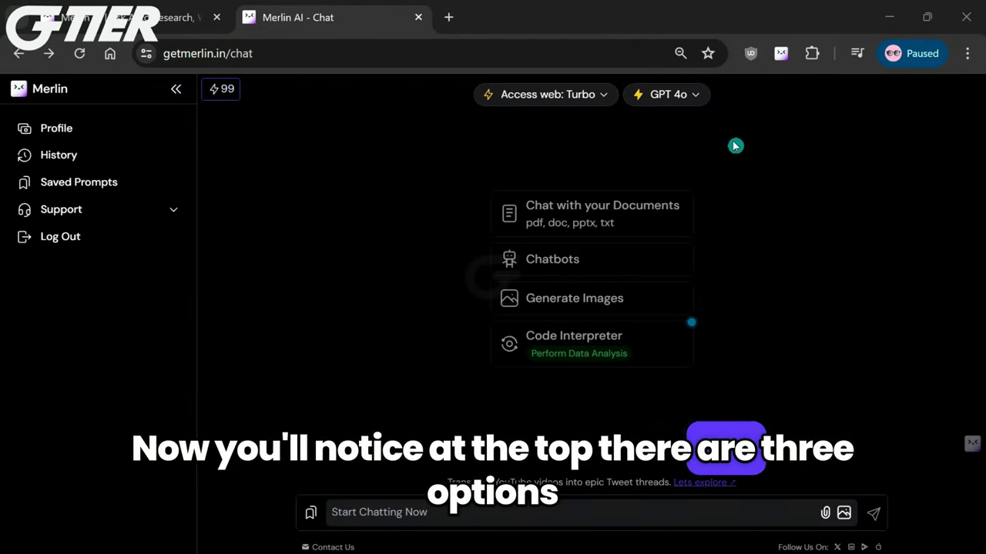
# - Look through the web access modes and the list of available AI models without changing either selection
pyautogui.click(605, 96)
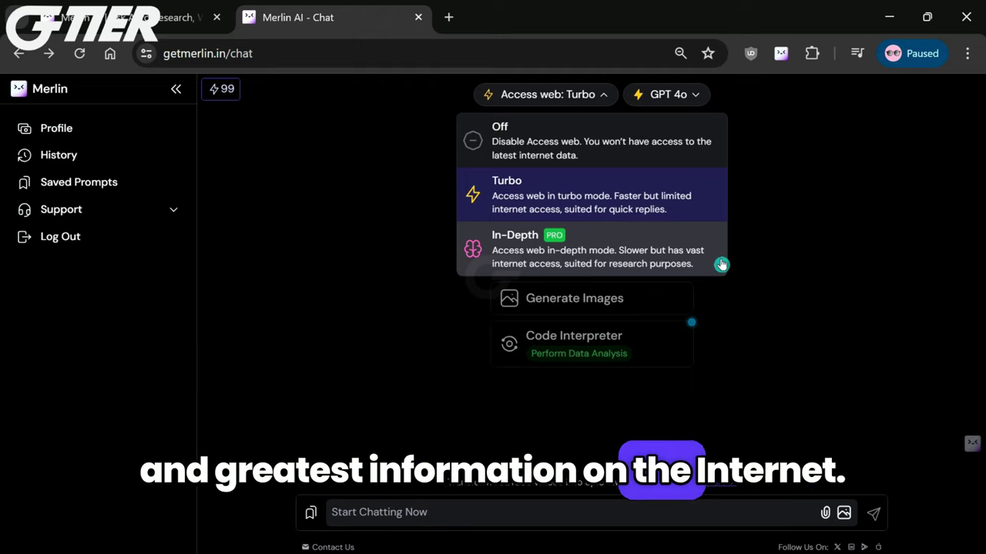
pyautogui.click(773, 226)
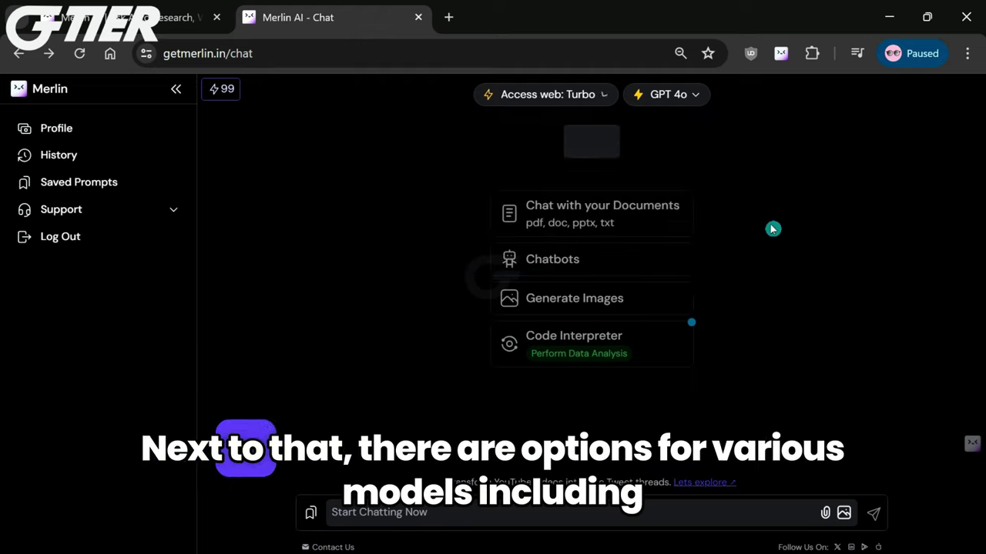
pyautogui.click(700, 99)
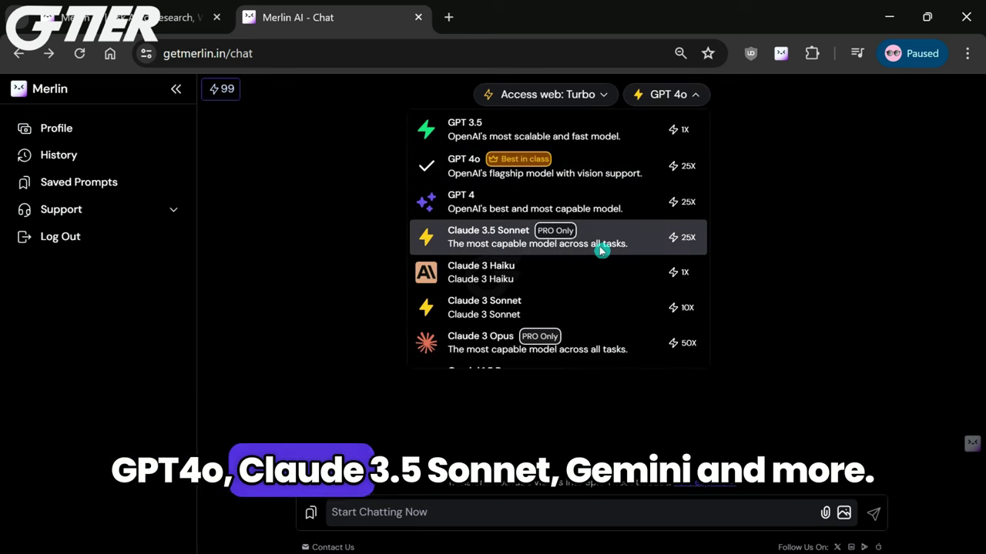
pyautogui.scroll(-2, 623, 244)
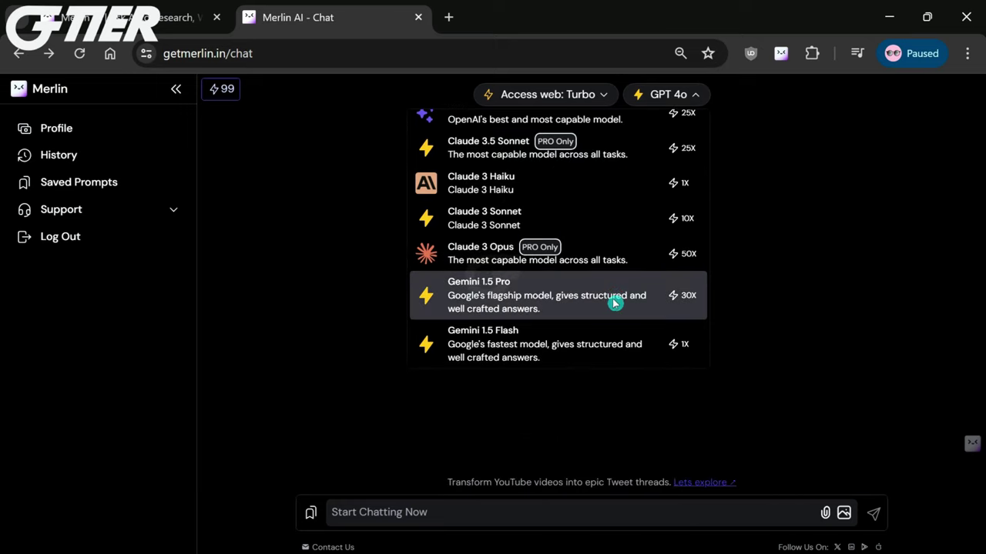
pyautogui.click(770, 277)
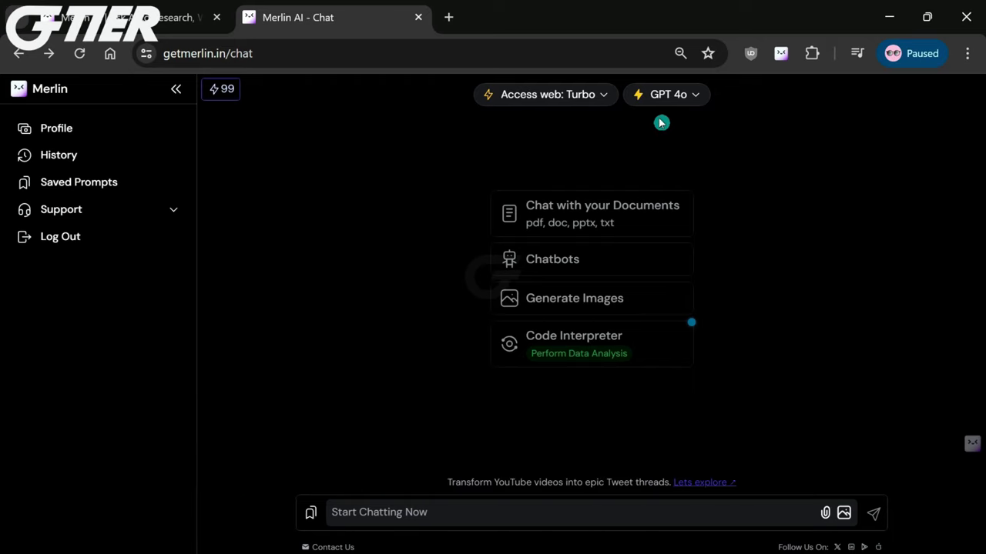
pyautogui.click(449, 18)
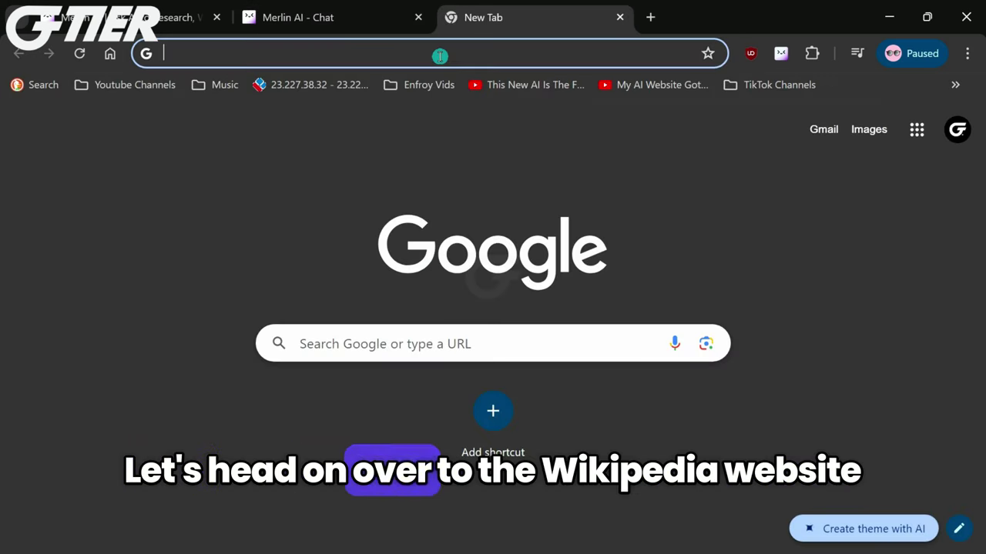
pyautogui.write('https://en.wikipedia.org/wiki/Quantum_computing')
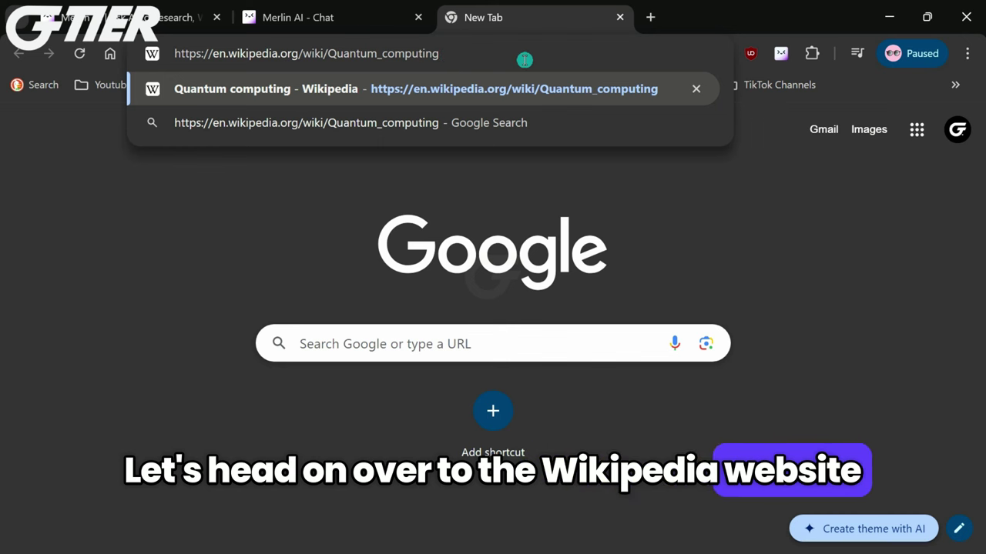
pyautogui.press('Return')
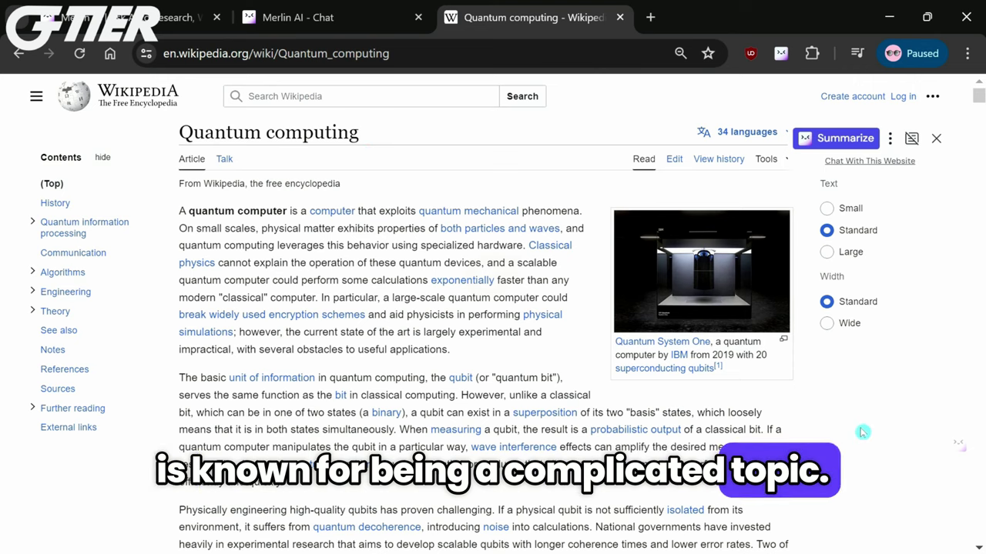
pyautogui.moveTo(973, 95); pyautogui.dragTo(978, 122)
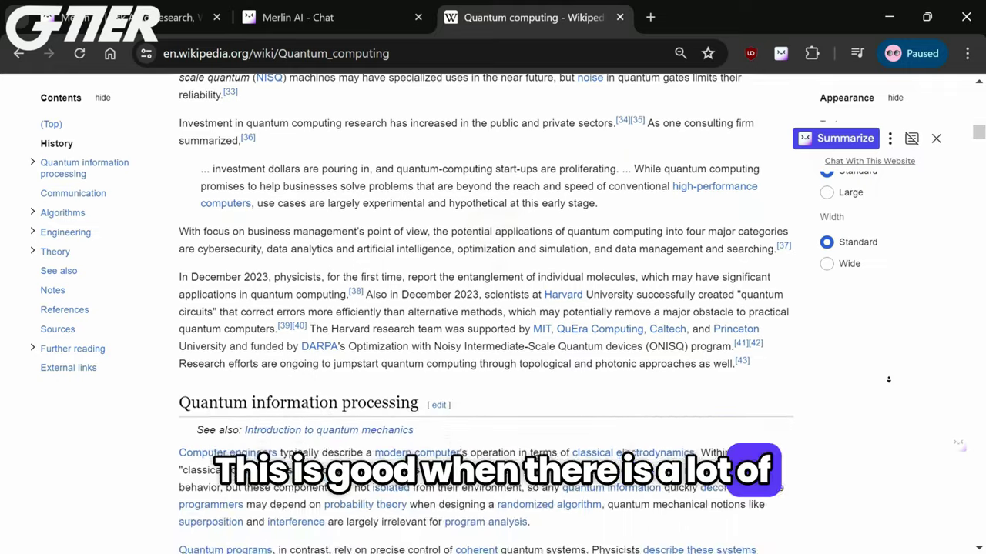
pyautogui.scroll(-1, 888, 379)
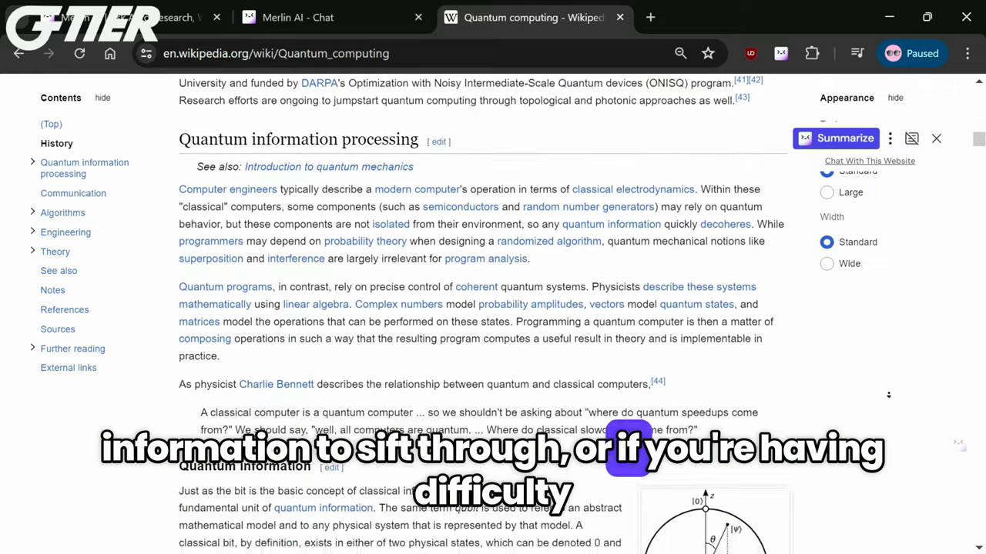
pyautogui.scroll(-2, 888, 395)
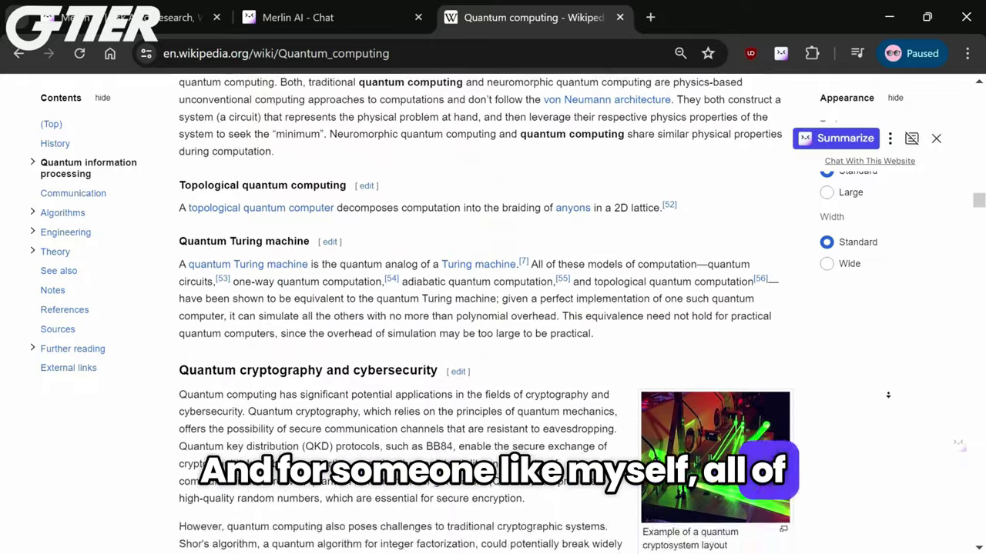
pyautogui.scroll(-2, 888, 395)
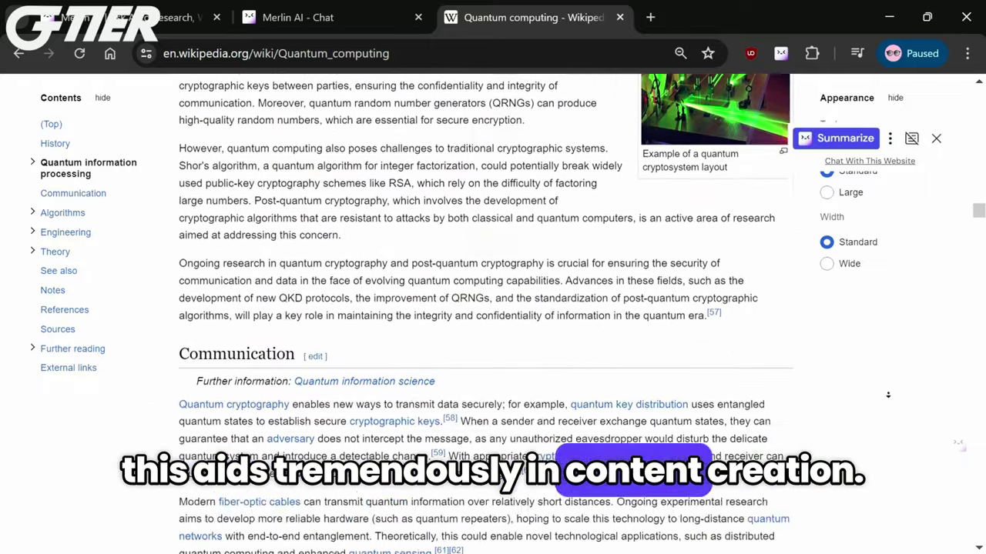
pyautogui.scroll(-1, 888, 395)
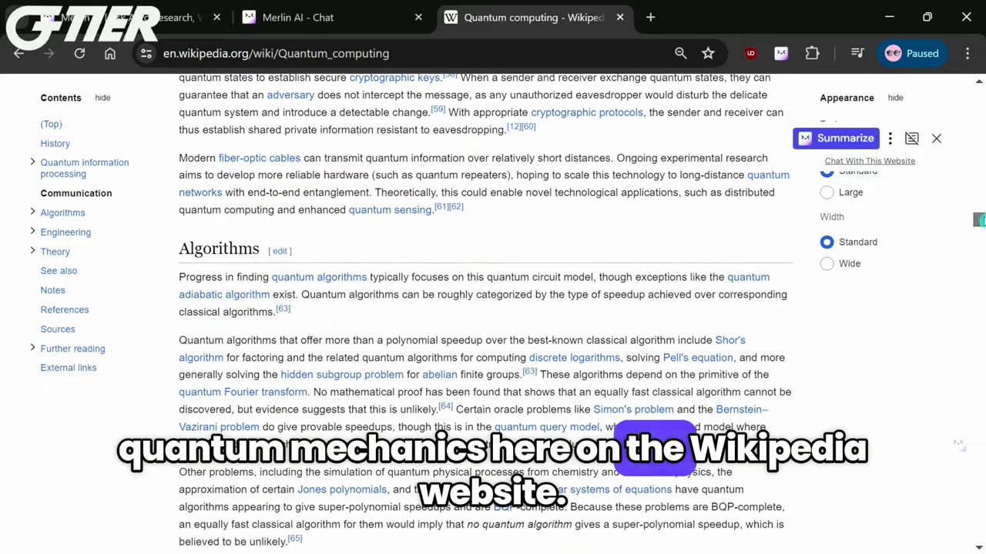
pyautogui.moveTo(978, 219); pyautogui.dragTo(975, 75)
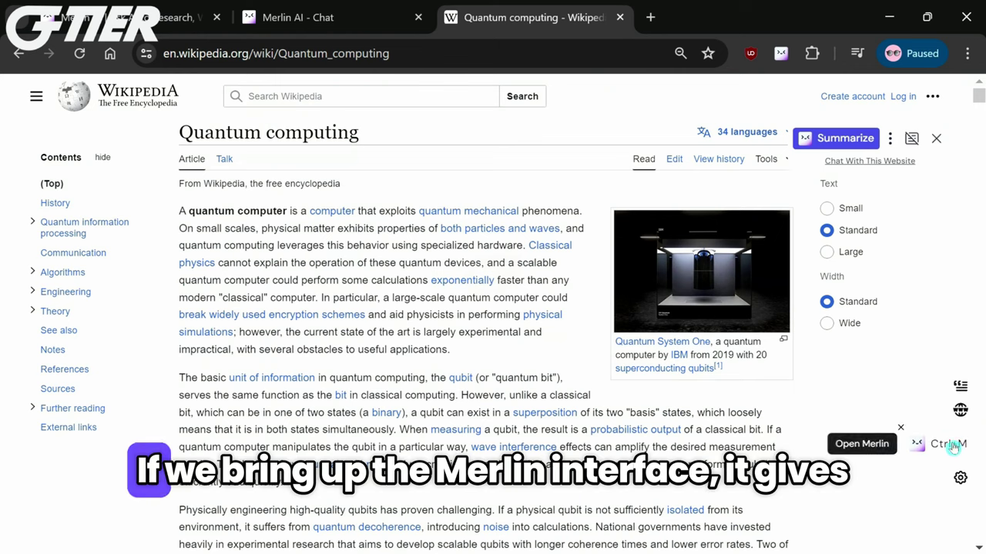
# - Open Merlin on the Wikipedia article, chat with this webpage and request a summary to read through
pyautogui.click(940, 451)
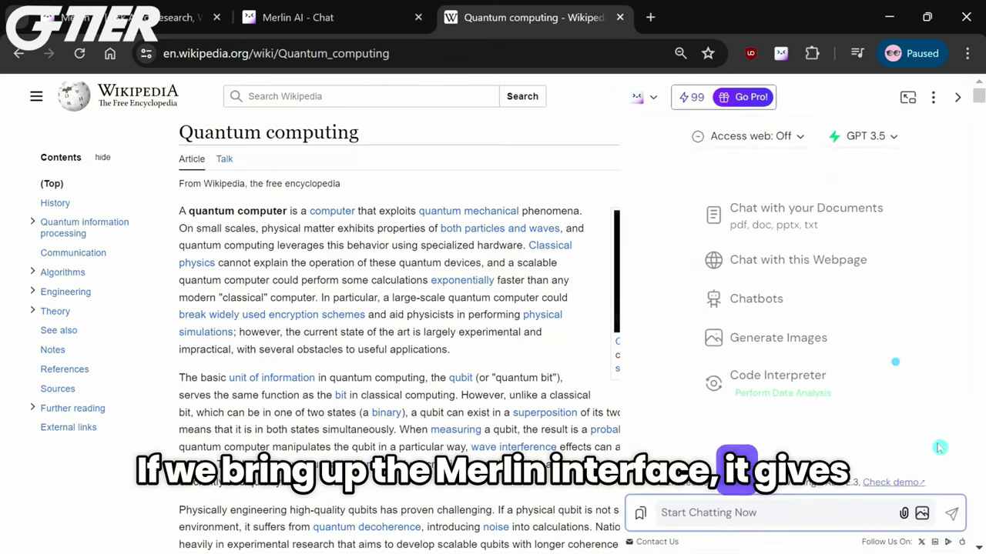
pyautogui.click(798, 260)
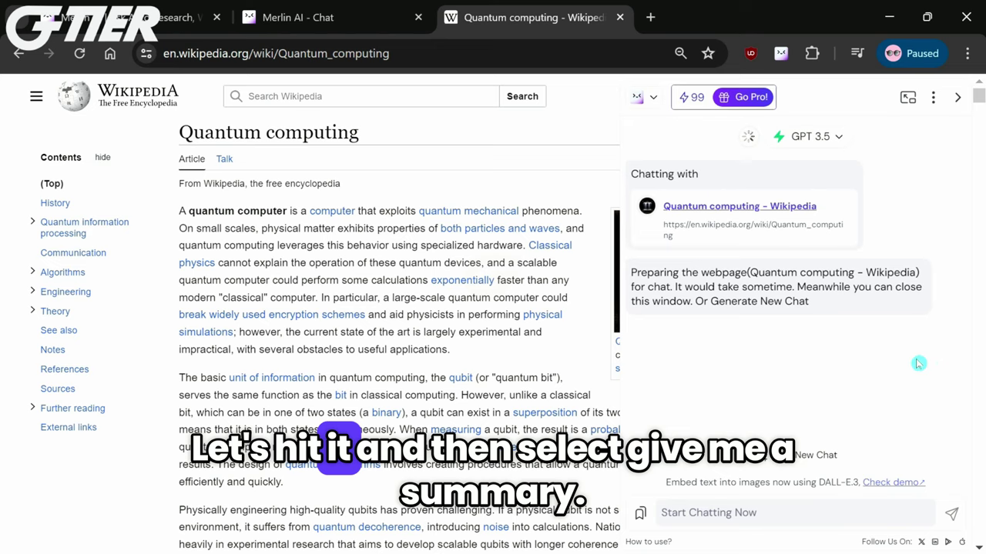
pyautogui.click(905, 321)
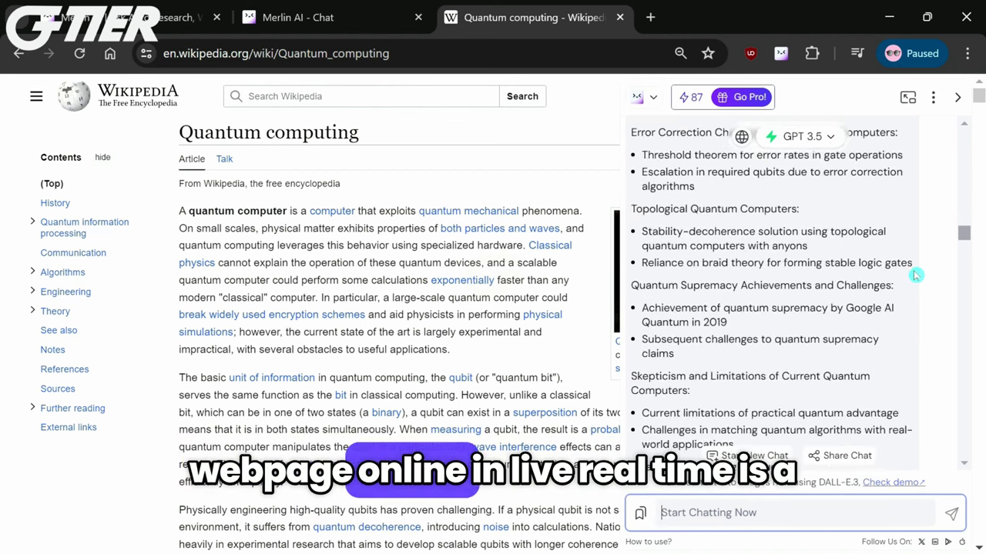
pyautogui.moveTo(963, 249); pyautogui.dragTo(963, 282)
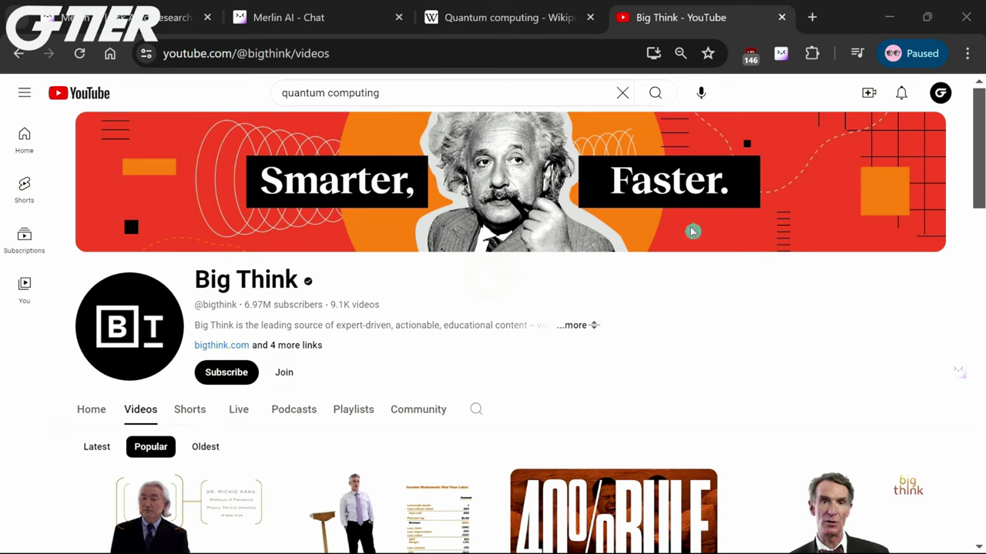
pyautogui.click(329, 56)
pyautogui.write('https://www.youtube.com/watch?v=qQvil1d_hFA')
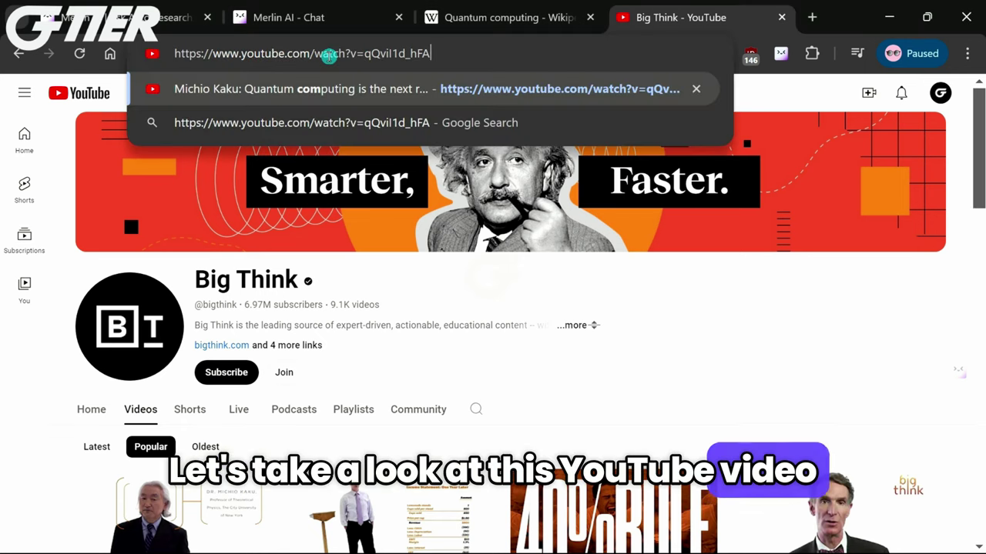
pyautogui.press('Return')
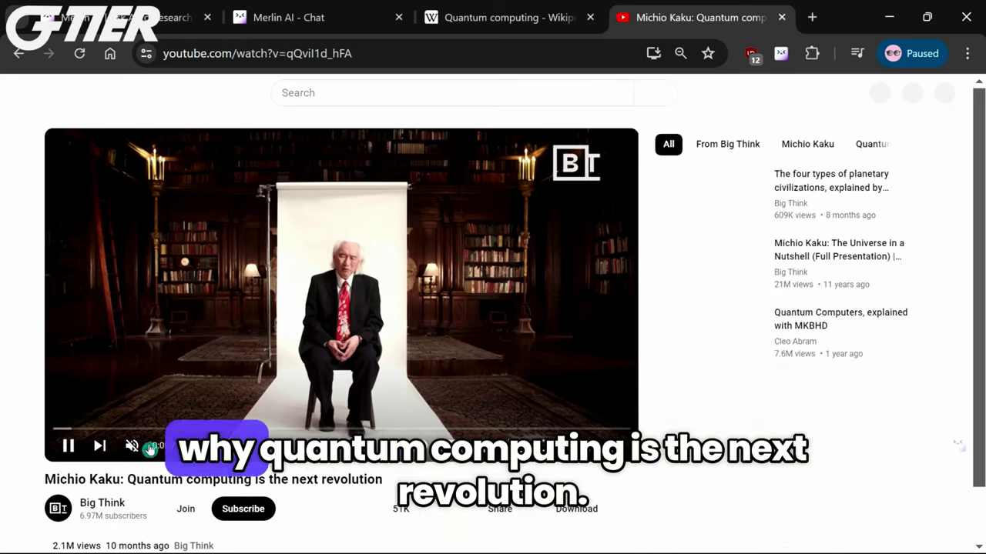
pyautogui.click(68, 447)
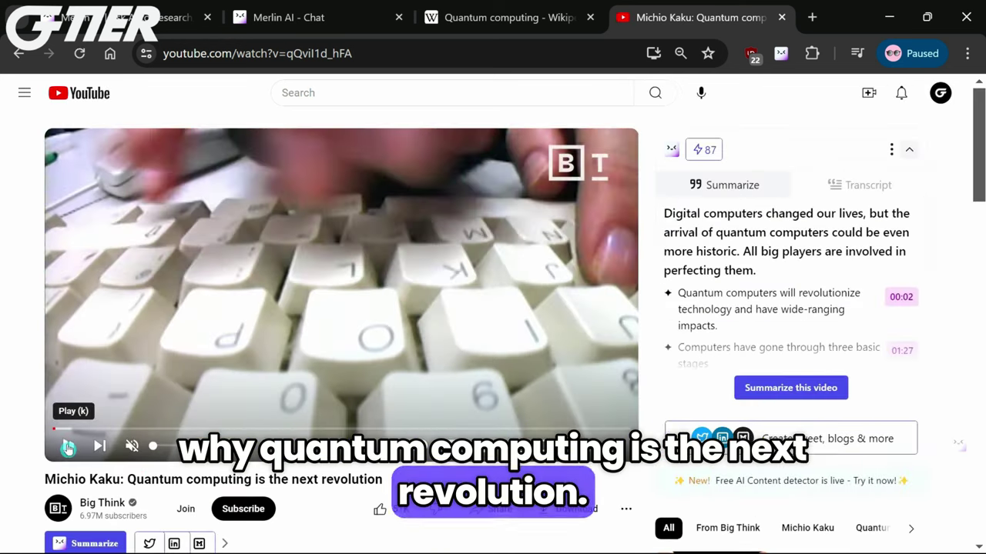
pyautogui.click(68, 446)
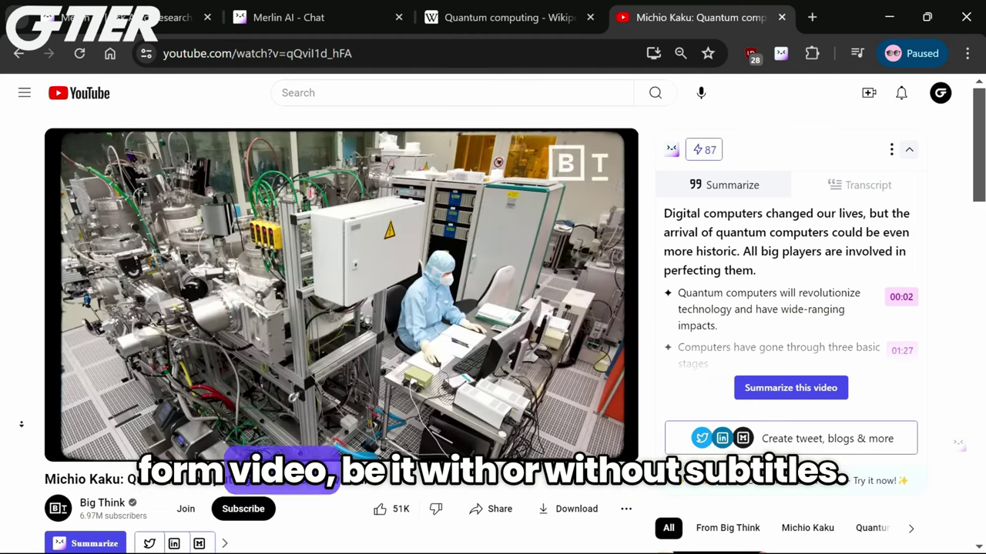
# - Summarize the quantum computing video with Merlin and review the summary's timestamped key points
pyautogui.scroll(-1, 22, 424)
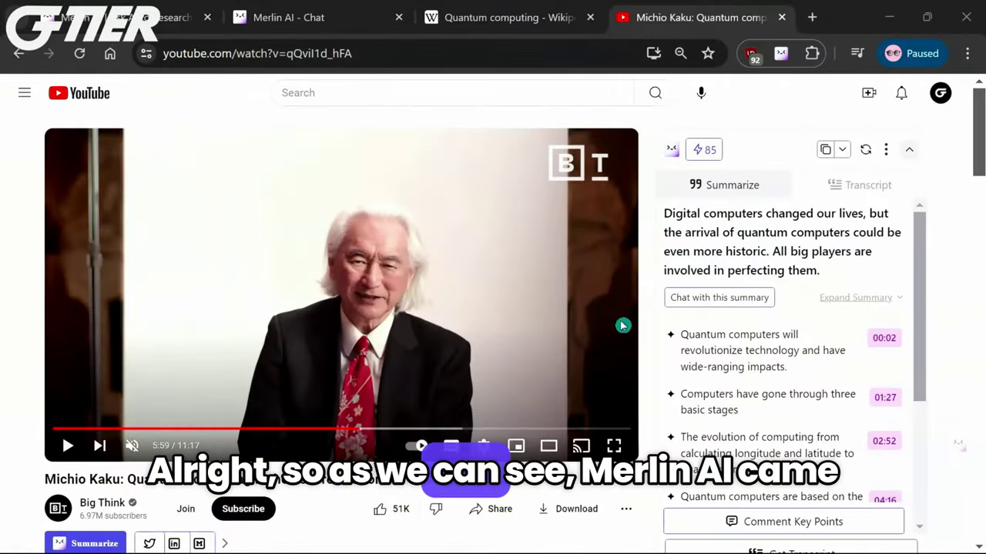
pyautogui.scroll(-2, 968, 263)
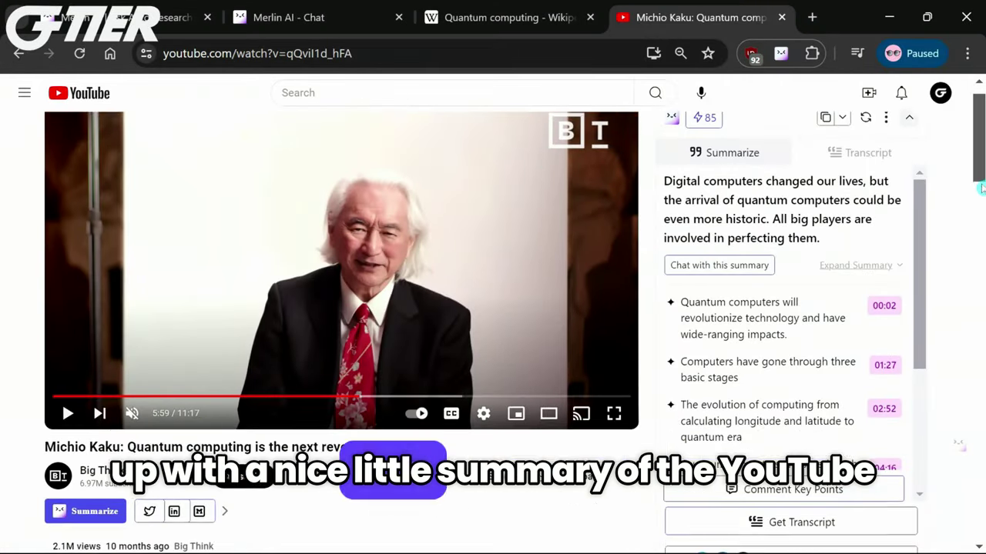
pyautogui.scroll(-1, 870, 245)
pyautogui.scroll(-2, 870, 246)
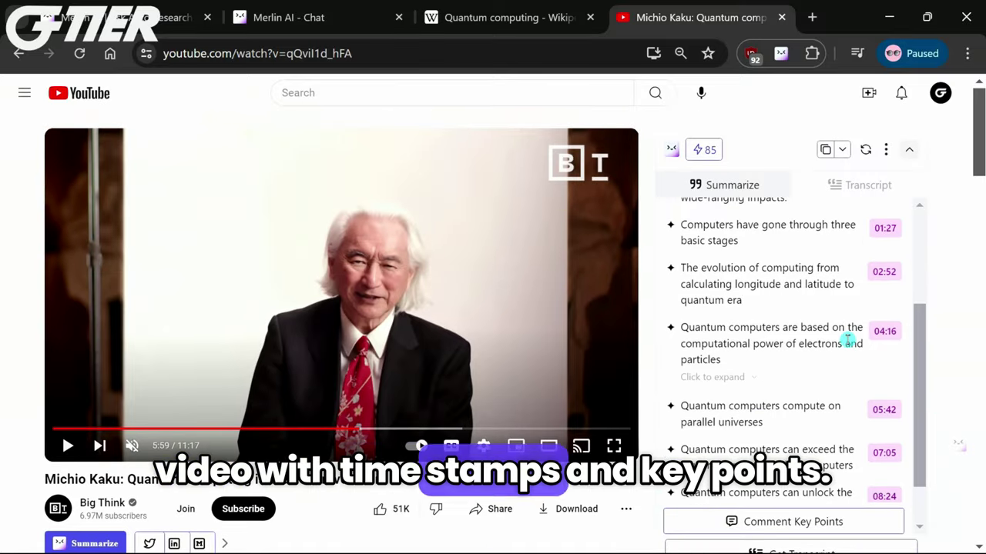
pyautogui.scroll(-1, 847, 339)
pyautogui.scroll(4, 847, 339)
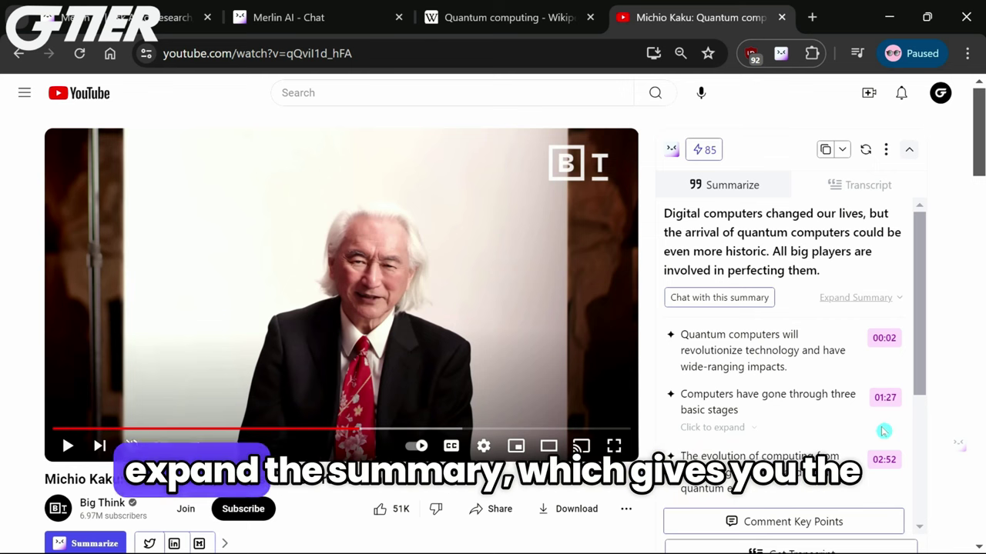
# - Expand the video summary, read the detailed points under its first timestamp, and return to the summary's beginning
pyautogui.click(901, 298)
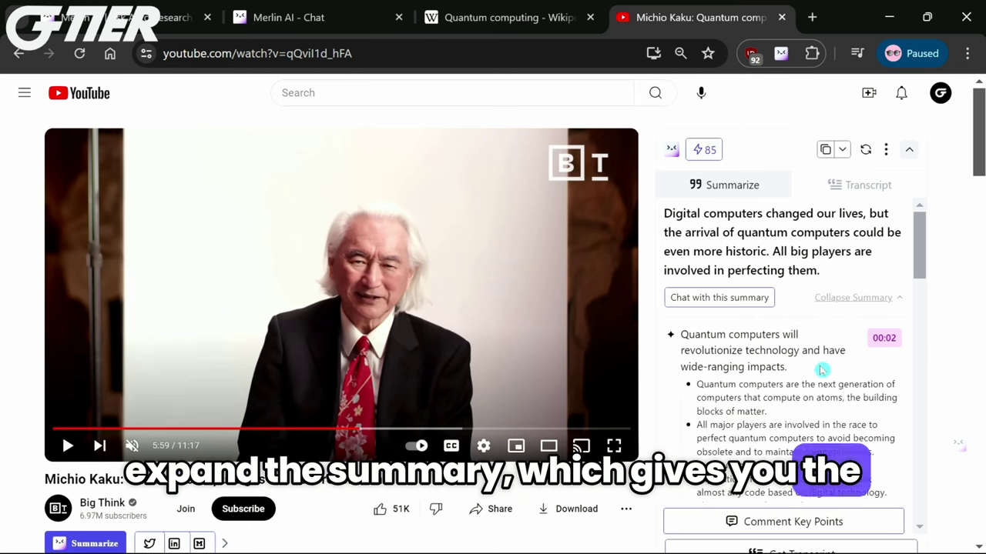
pyautogui.scroll(-3, 924, 264)
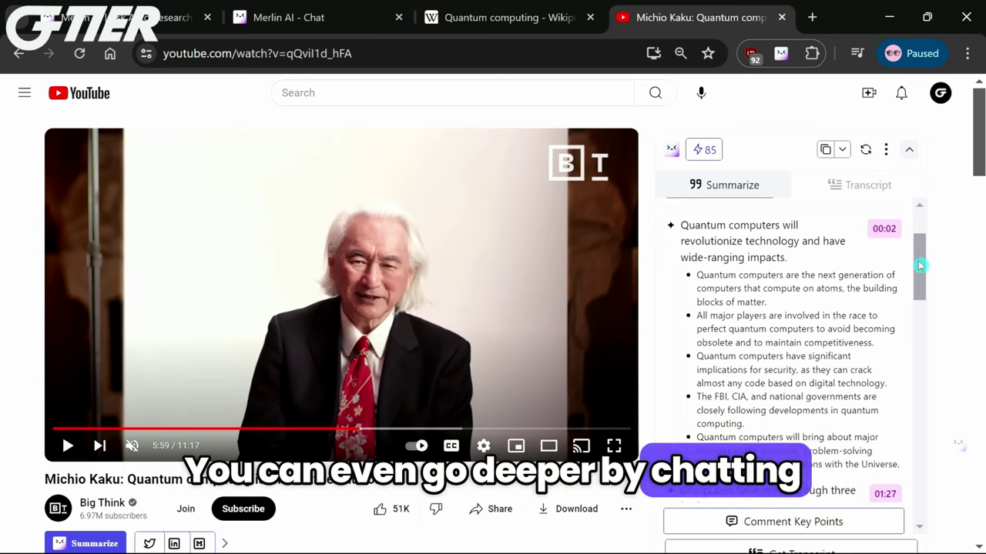
pyautogui.scroll(2, 921, 251)
pyautogui.scroll(1, 921, 251)
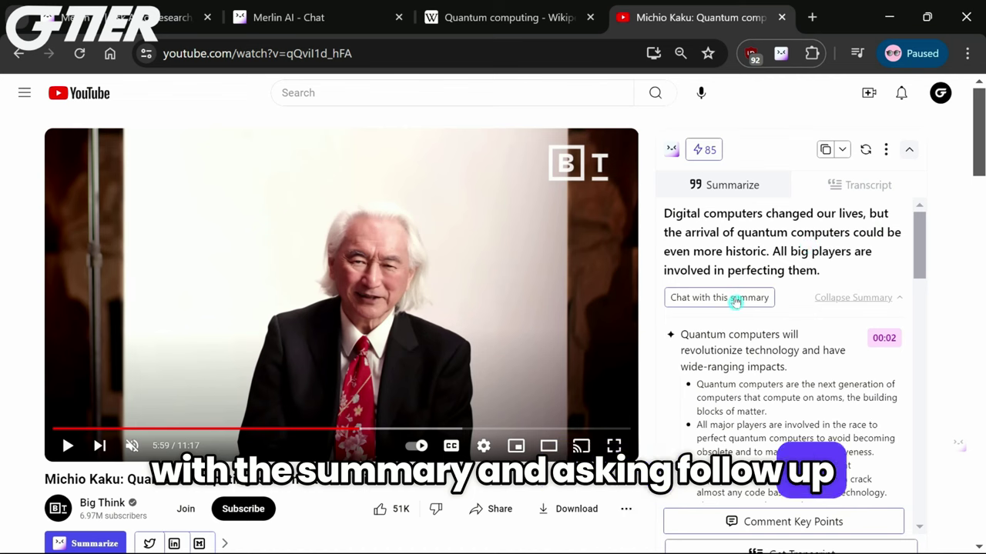
# - Start a chat with the video summary and ask "What is Michio Kaku's educational background?"
pyautogui.click(728, 297)
pyautogui.click(705, 512)
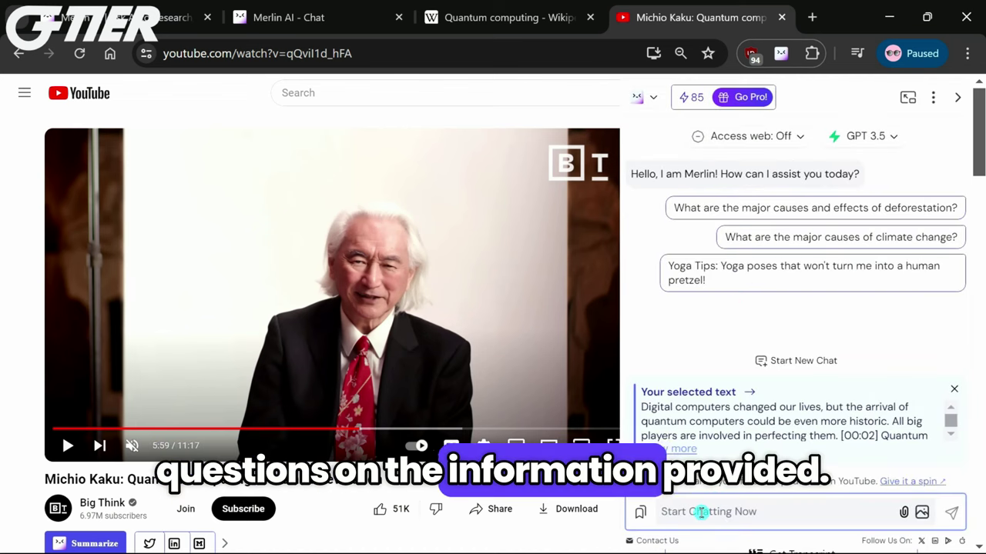
pyautogui.write('What is Mi')
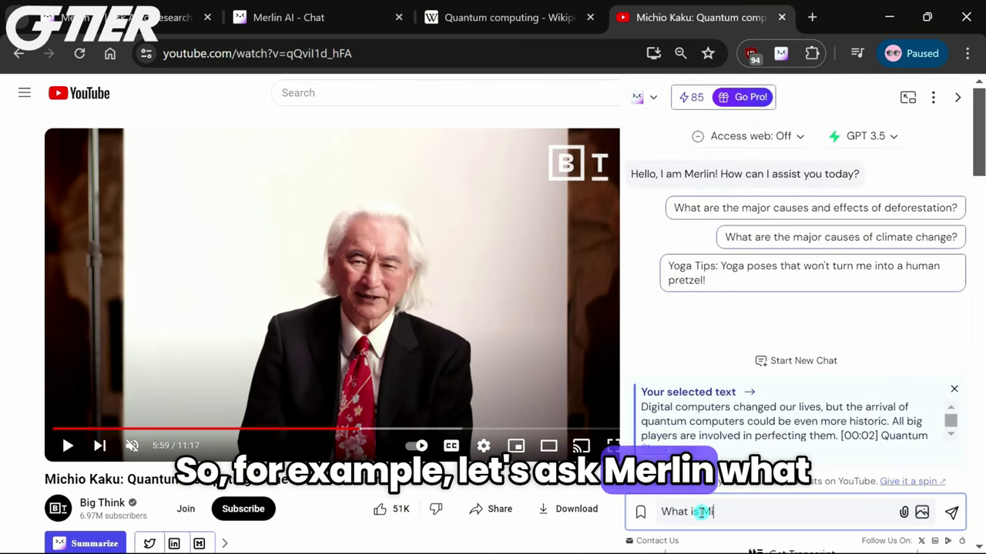
pyautogui.write('chio Kaku')
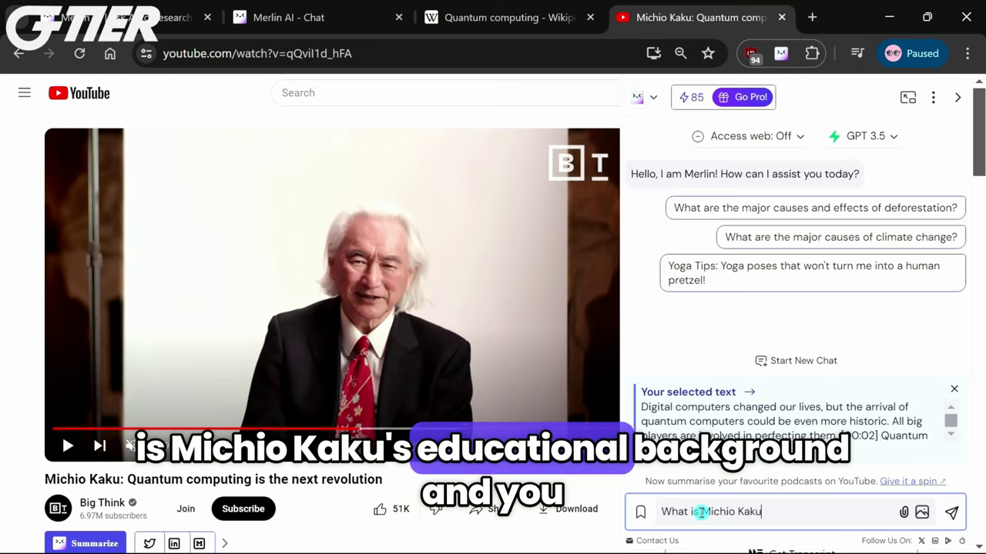
pyautogui.write("'s education")
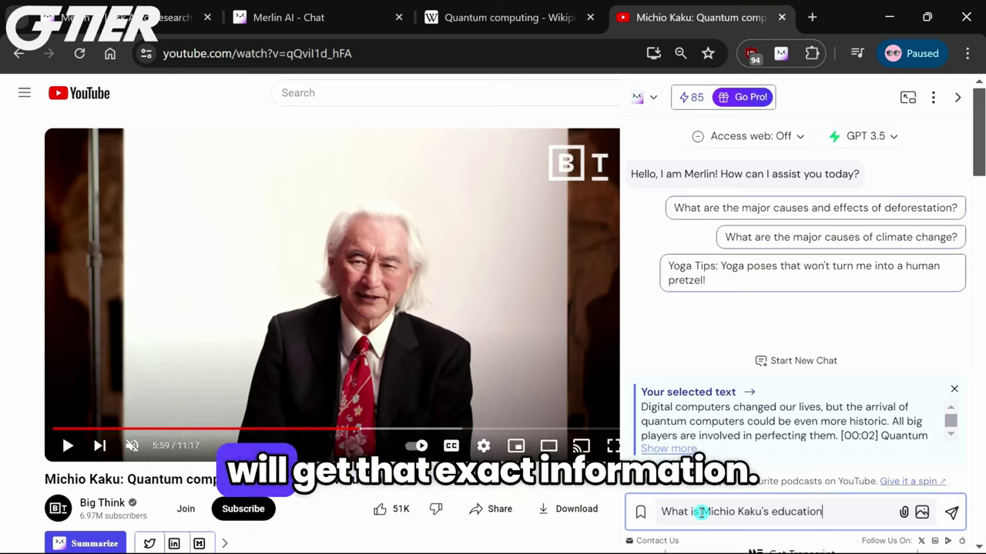
pyautogui.write('al background')
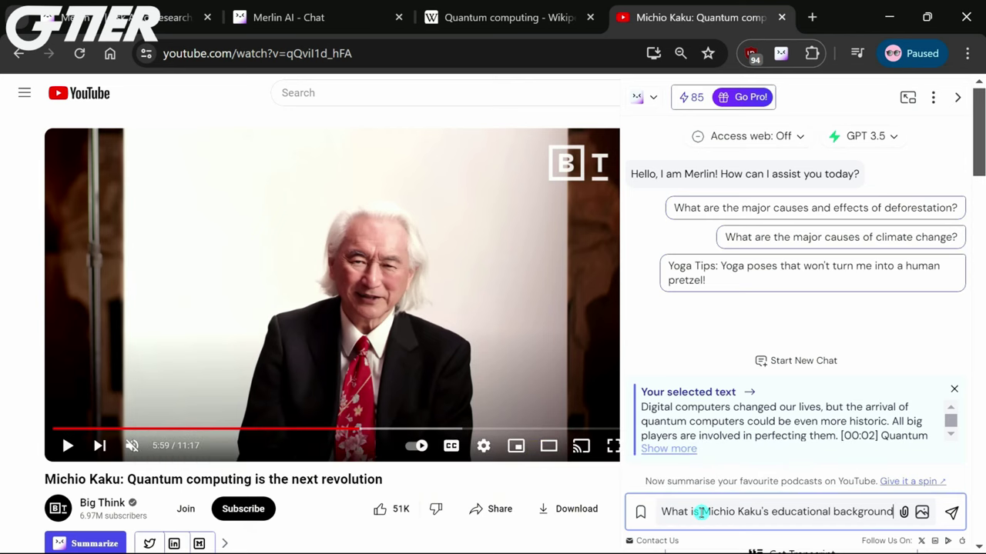
pyautogui.write('?')
pyautogui.press('Return')
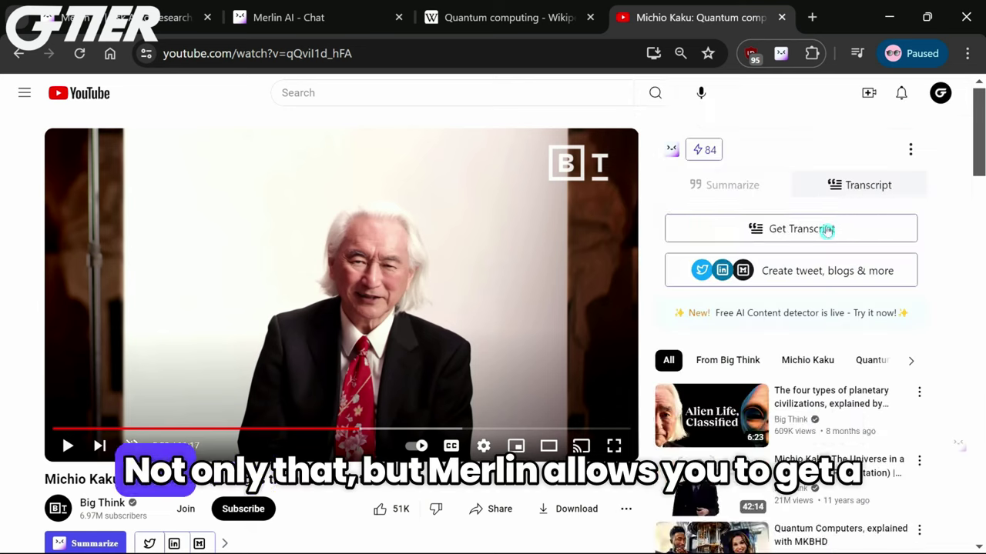
# - Get the video's transcript from Merlin, skim it and return to the summary
pyautogui.click(825, 228)
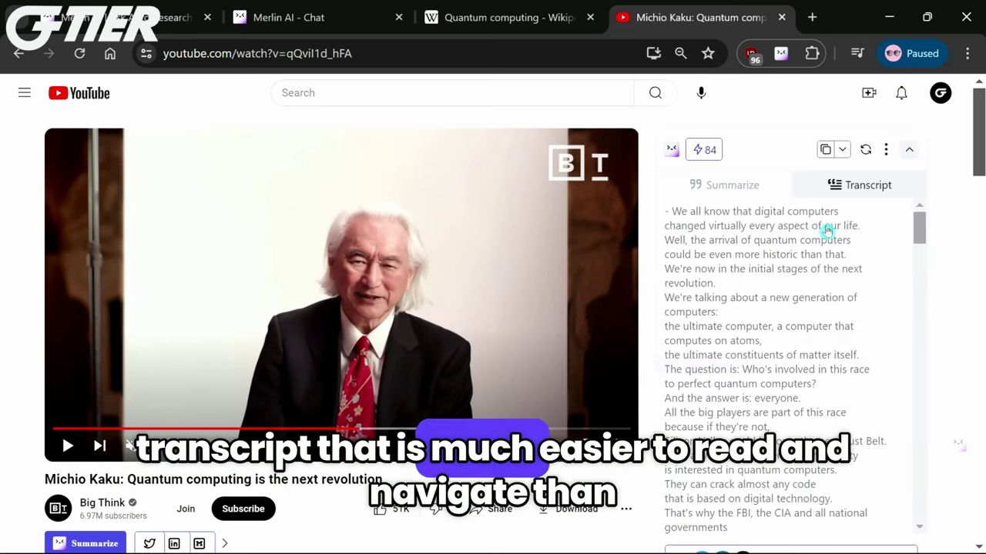
pyautogui.moveTo(919, 231); pyautogui.dragTo(878, 190)
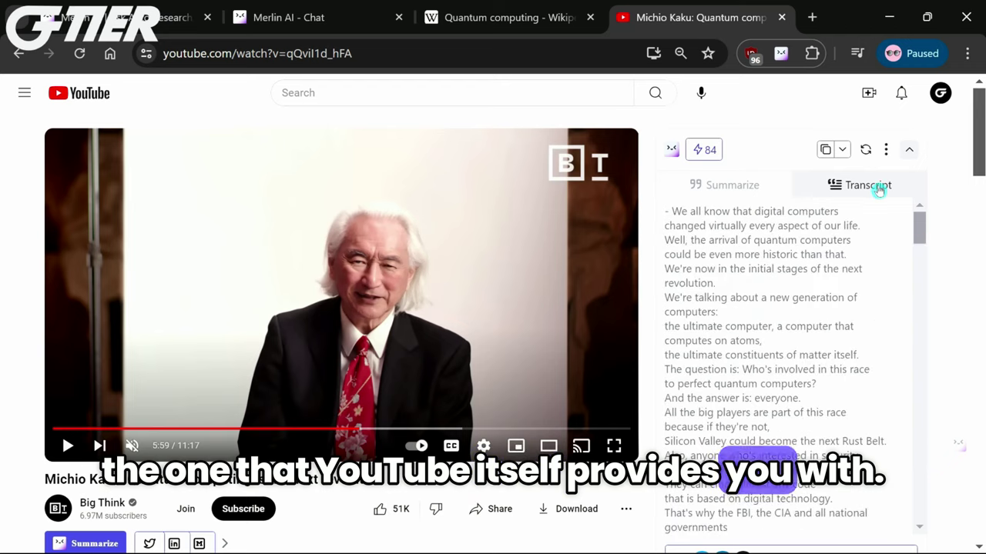
pyautogui.click(751, 182)
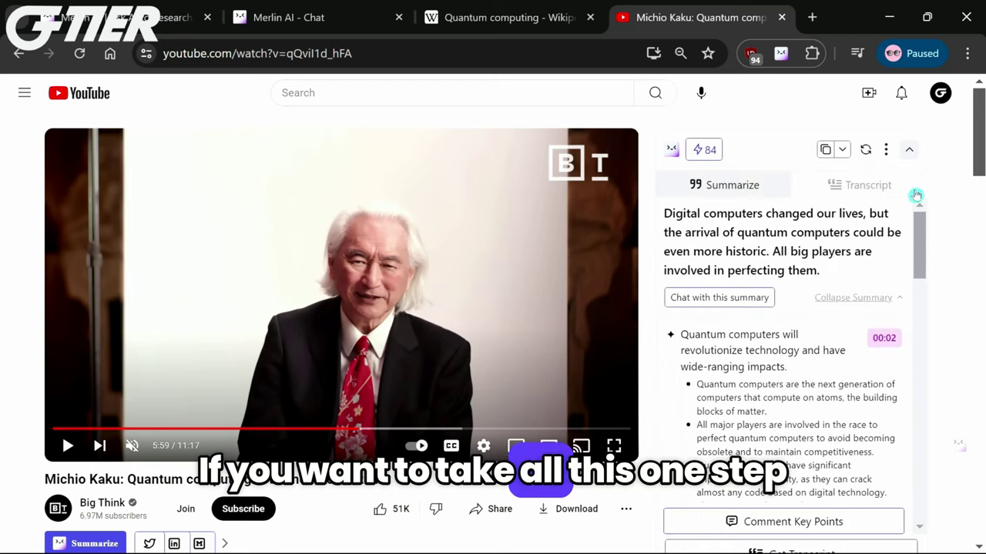
# - Open Merlin's options to create tweets, blogs and more, and submit "Website or forum recommendation" as the survey answer
pyautogui.click(864, 189)
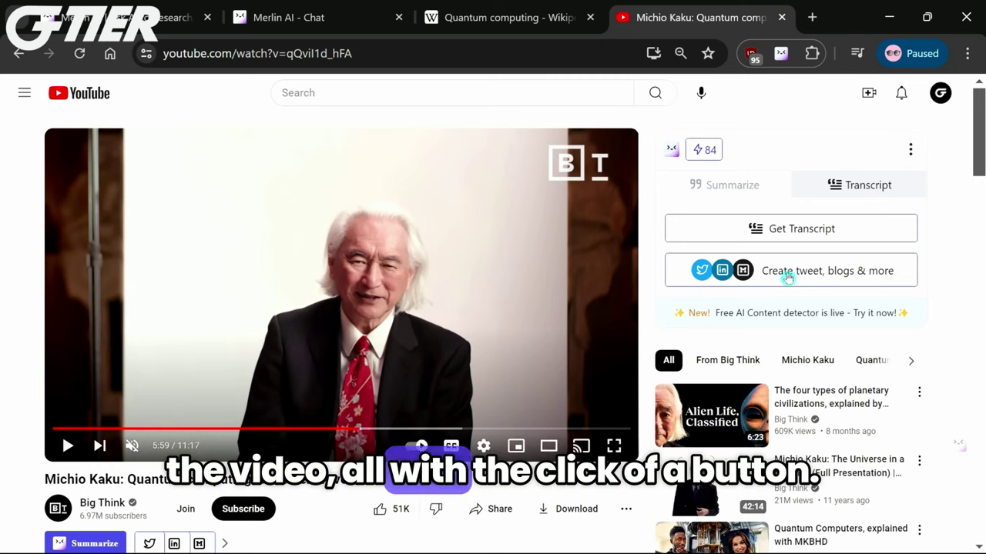
pyautogui.click(790, 277)
pyautogui.click(841, 397)
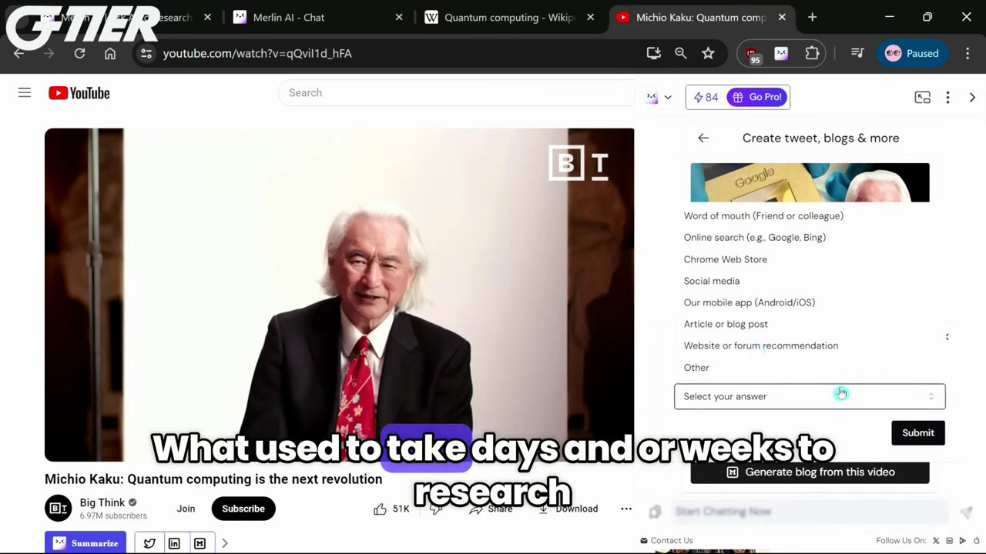
pyautogui.click(759, 345)
pyautogui.click(921, 430)
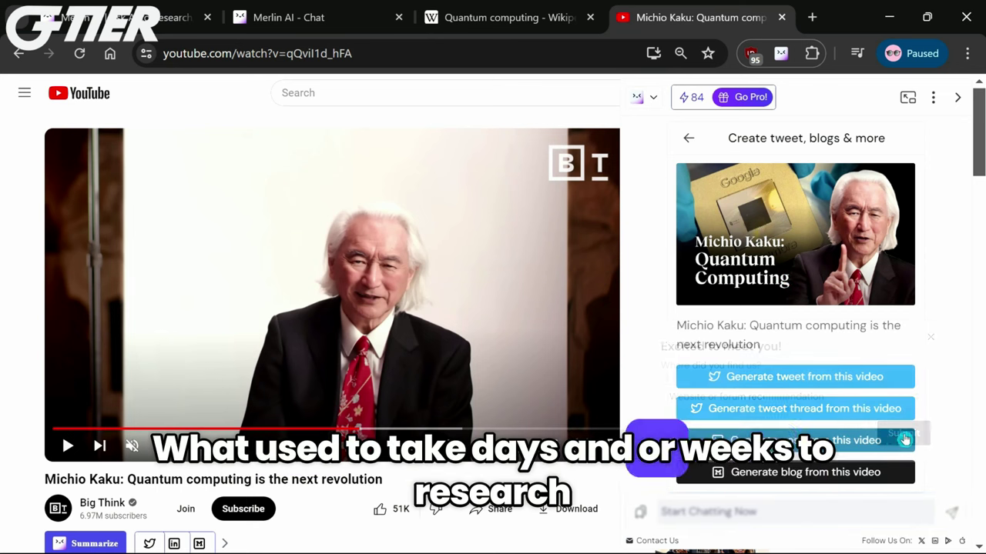
# - Generate a blog from this video with Merlin and look back through the resulting article
pyautogui.click(686, 138)
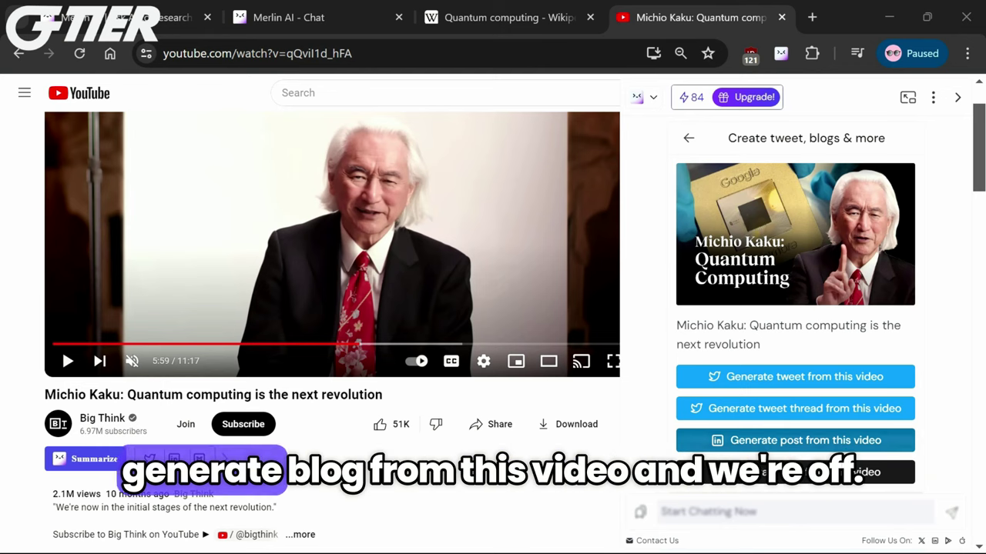
pyautogui.click(795, 473)
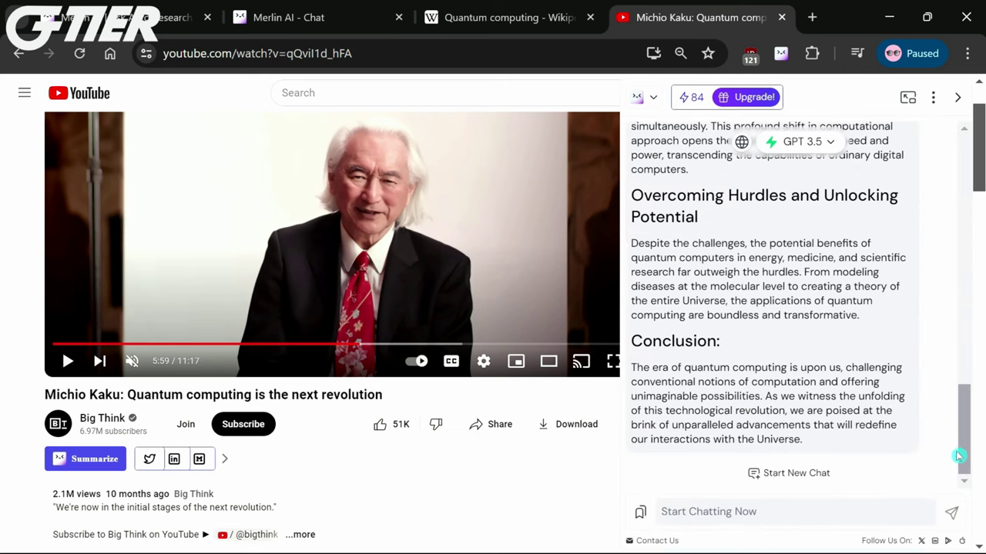
pyautogui.moveTo(961, 457); pyautogui.dragTo(964, 315)
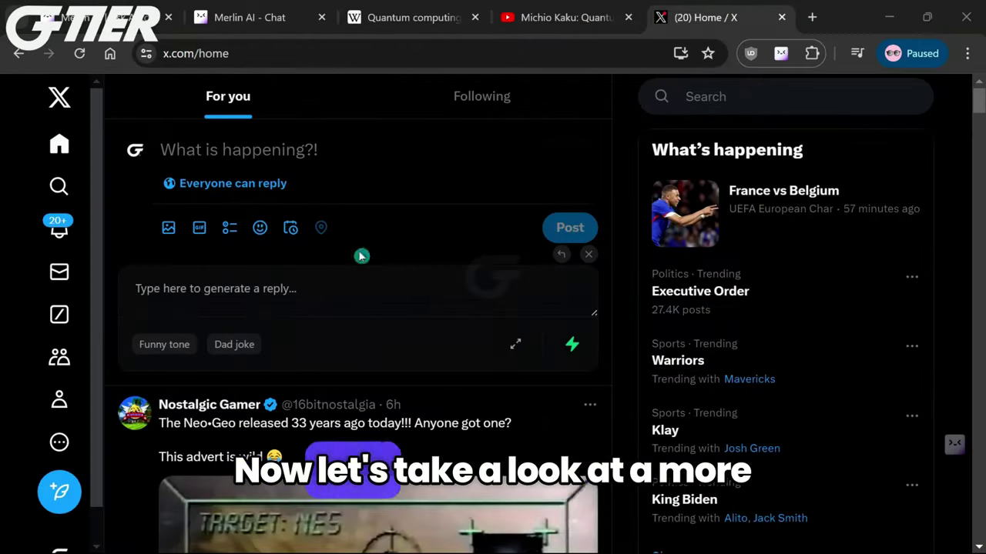
# - On the X home page, generate post text with Merlin's Funny tone prompt, clear it and generate another
pyautogui.click(164, 344)
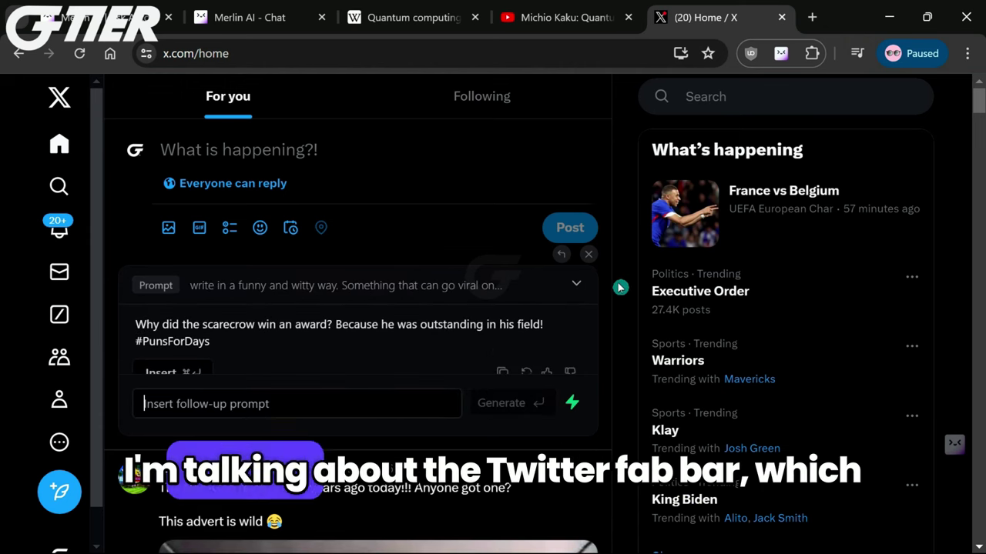
pyautogui.click(561, 254)
pyautogui.click(165, 345)
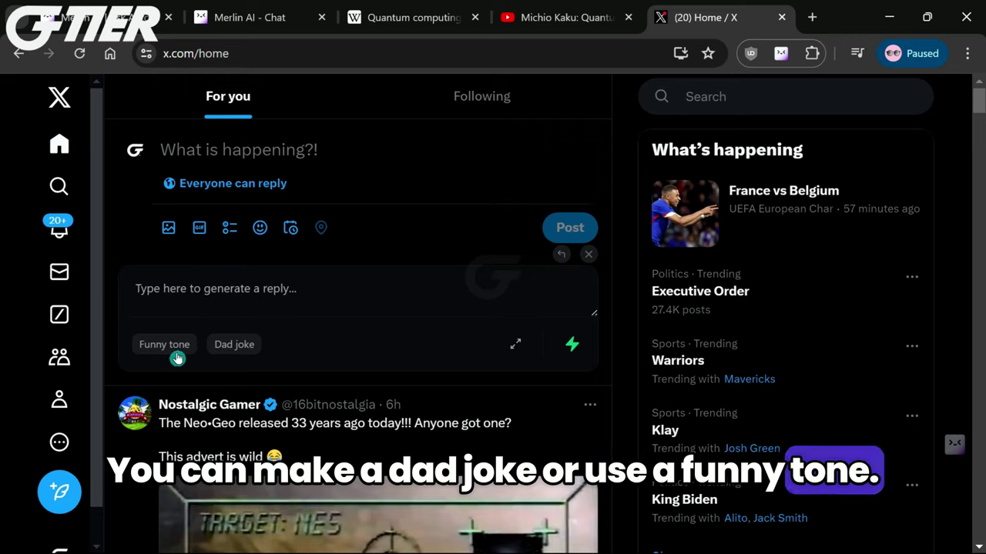
# - Create a new prompt in Merlin's Prompt Library and title it "Sarcastic"
pyautogui.click(520, 346)
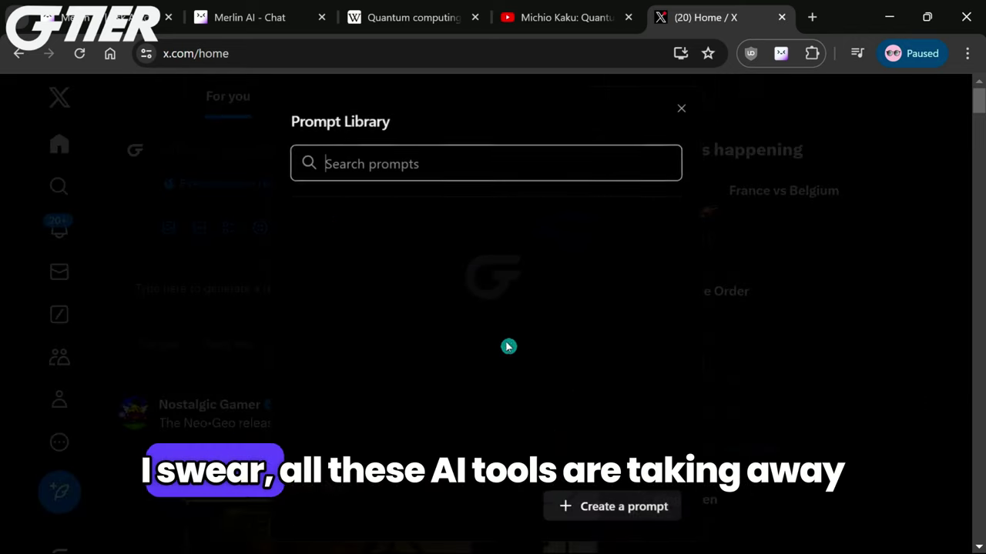
pyautogui.click(609, 502)
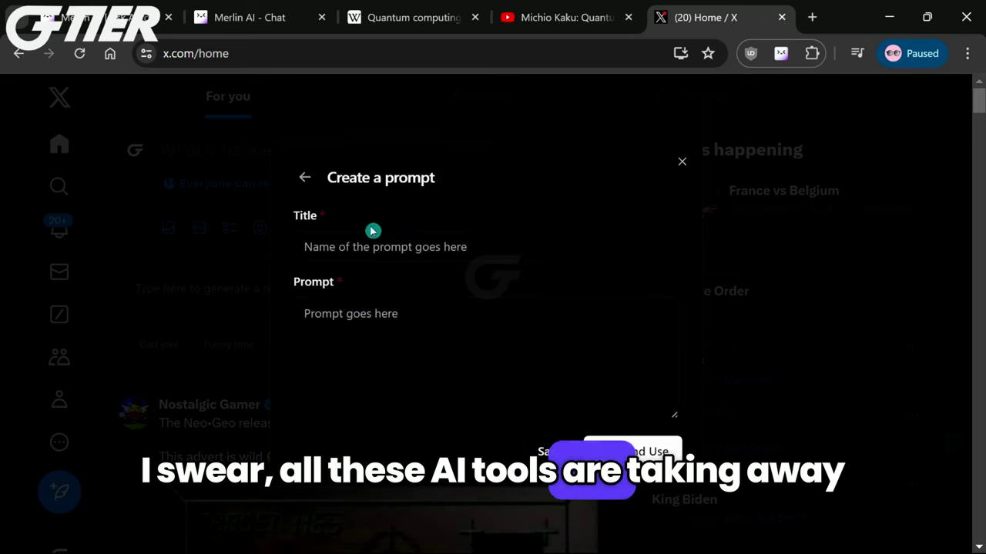
pyautogui.click(338, 248)
pyautogui.write('Sarcastic')
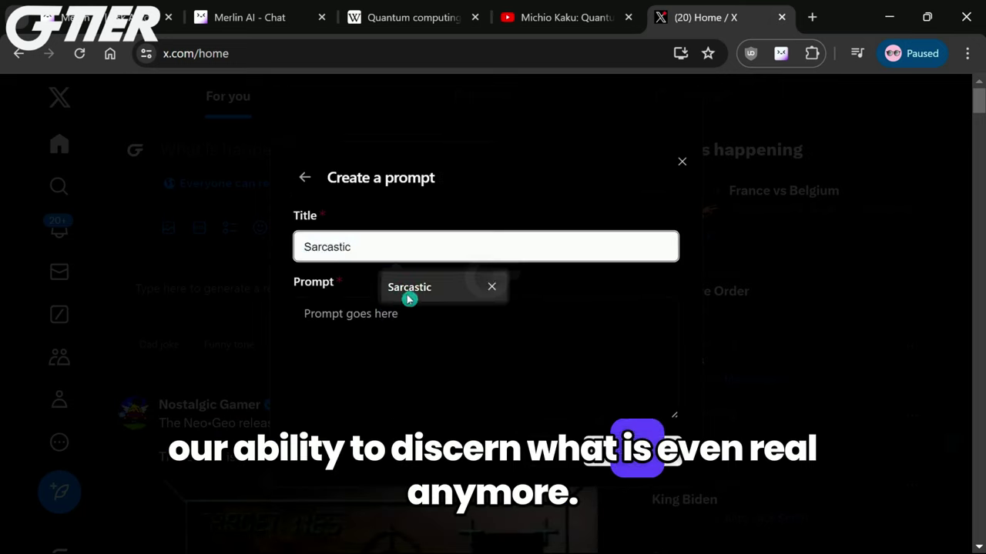
pyautogui.click(407, 292)
# - Enter "Write in a witty tone but be respectful" as the prompt text, and save and use the prompt
pyautogui.click(369, 337)
pyautogui.write('W')
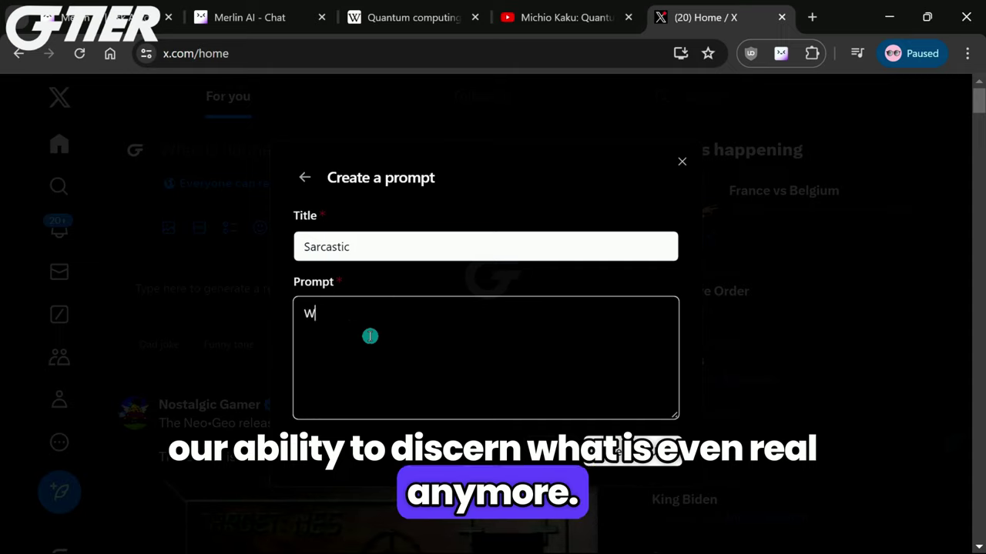
pyautogui.write('rite in a s')
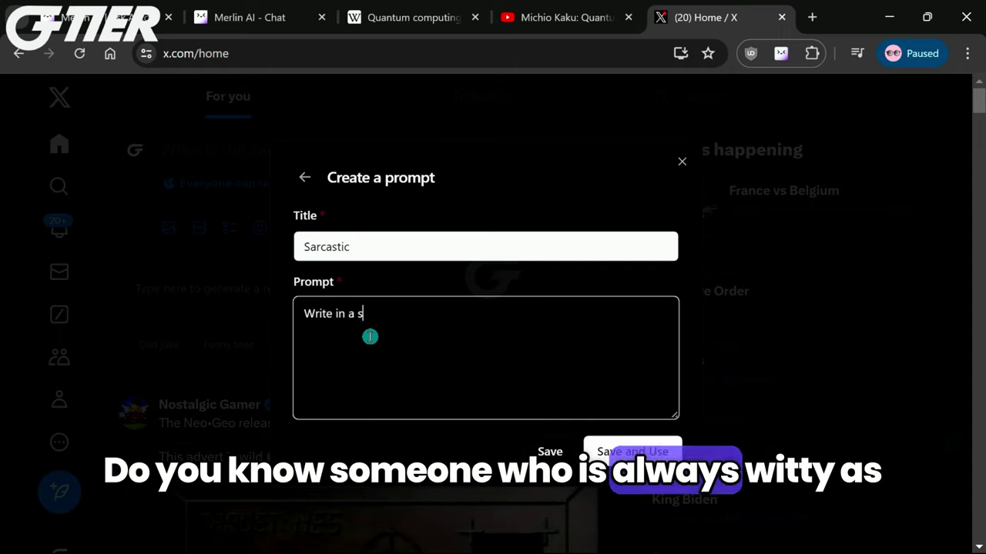
pyautogui.write('ar')
pyautogui.press('BackSpace')
pyautogui.press('BackSpace')
pyautogui.write('wit')
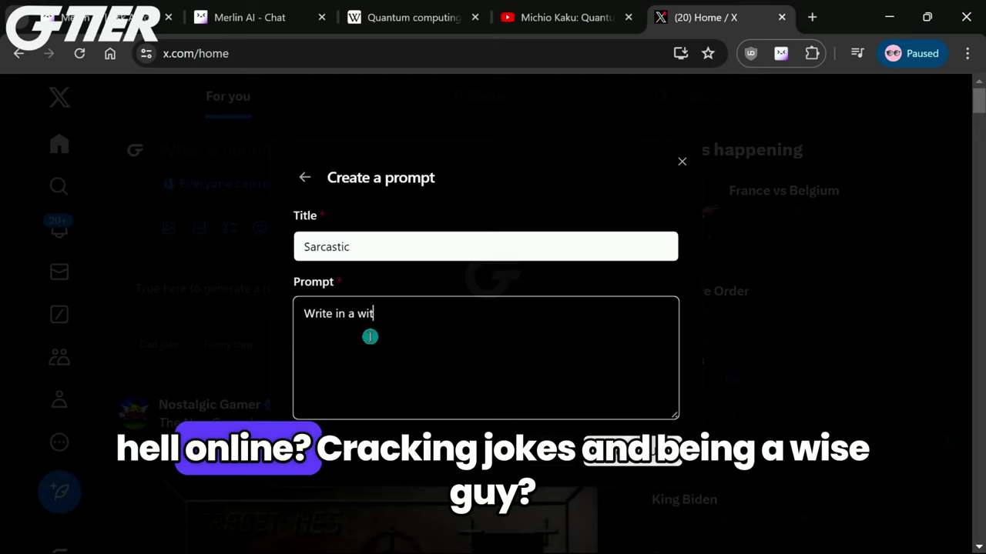
pyautogui.write('ty tone but')
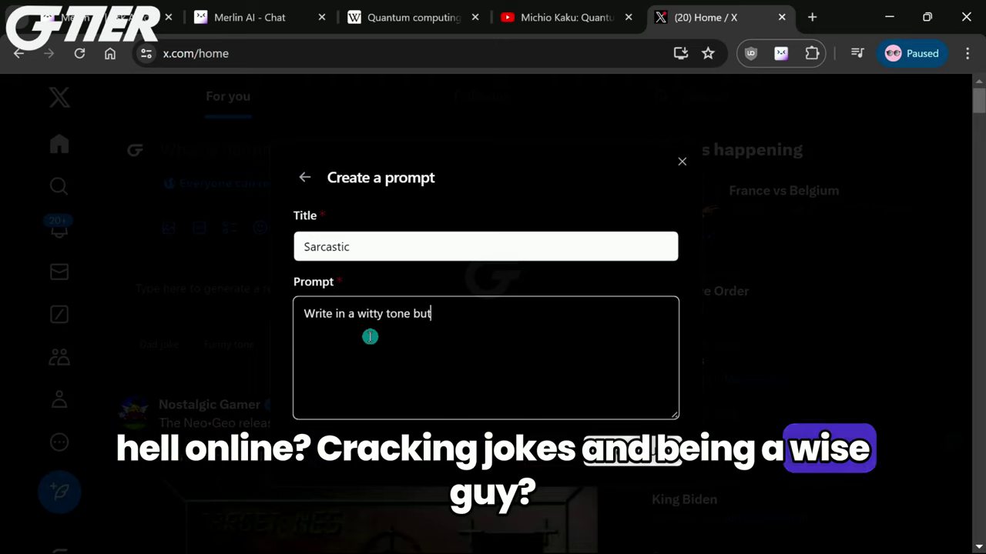
pyautogui.write(' be re')
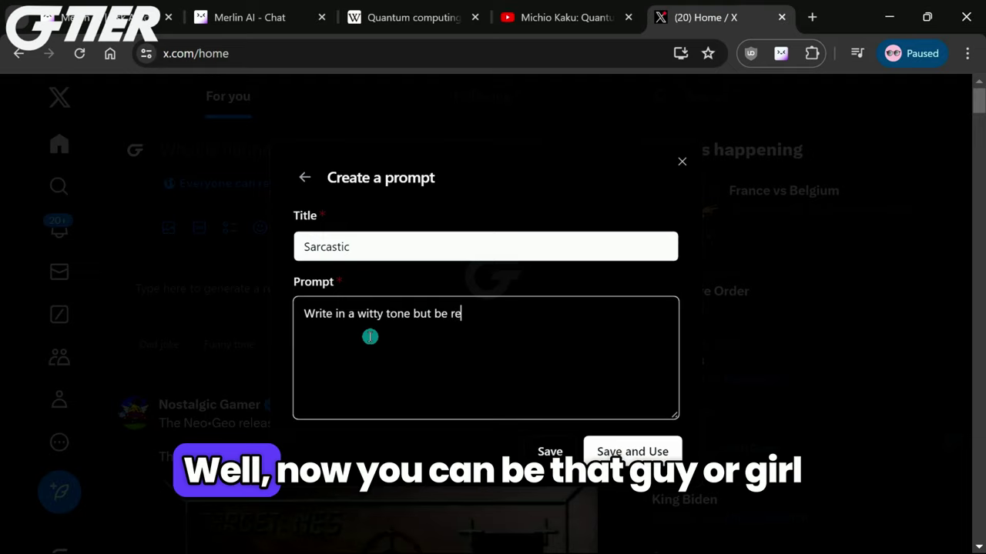
pyautogui.write('spectu')
pyautogui.write('ul')
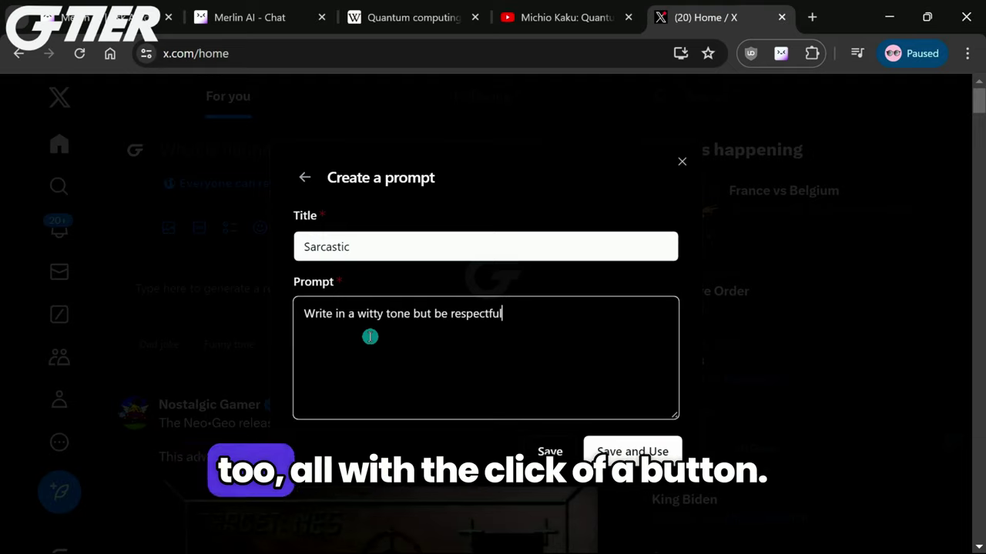
pyautogui.click(633, 451)
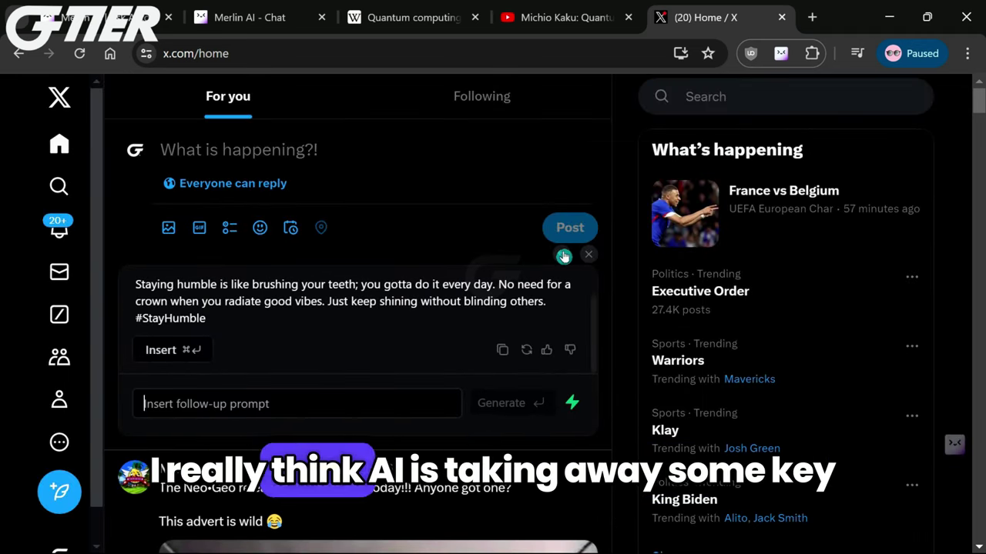
# - Clear the generated text and run the Sarcastic prompt two more times, clearing each result
pyautogui.click(562, 255)
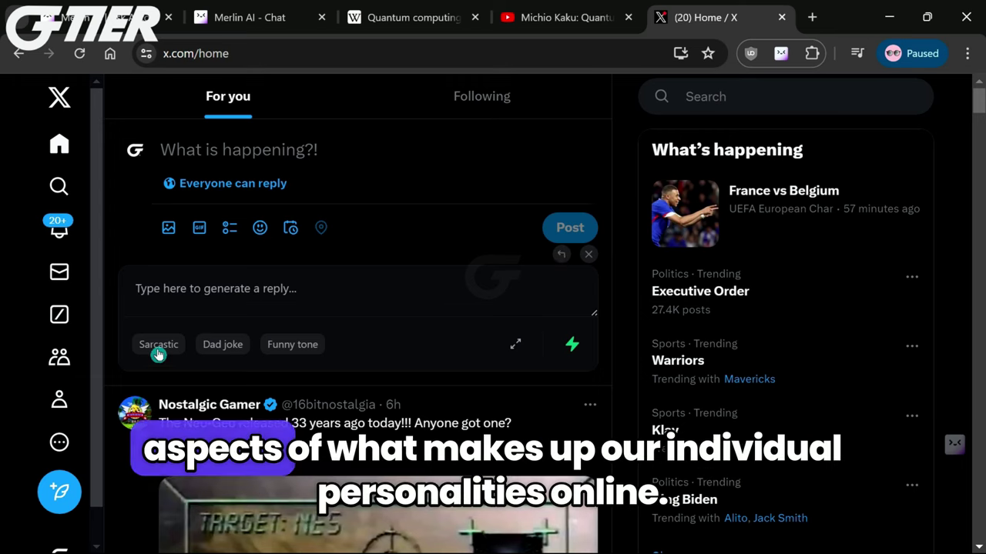
pyautogui.click(158, 346)
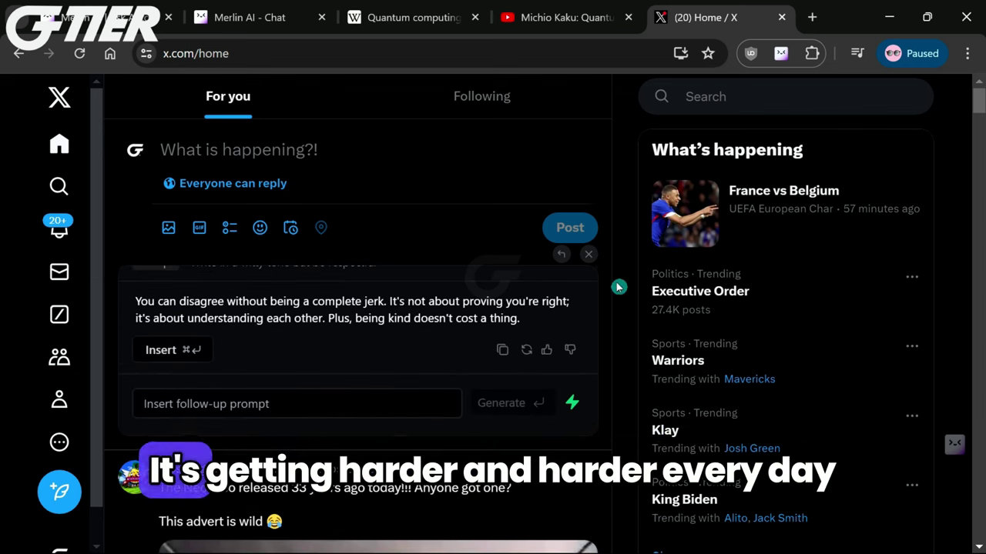
pyautogui.click(561, 255)
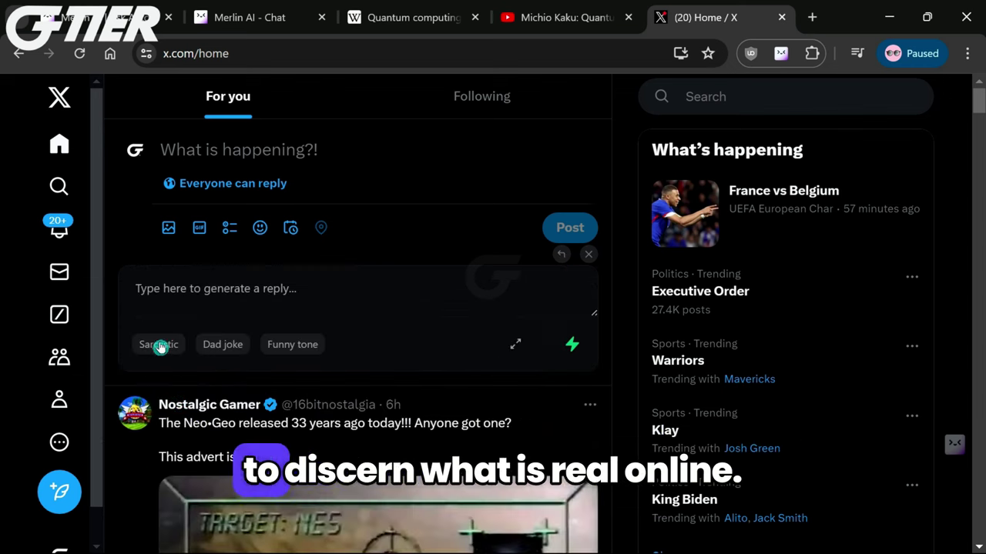
pyautogui.click(161, 345)
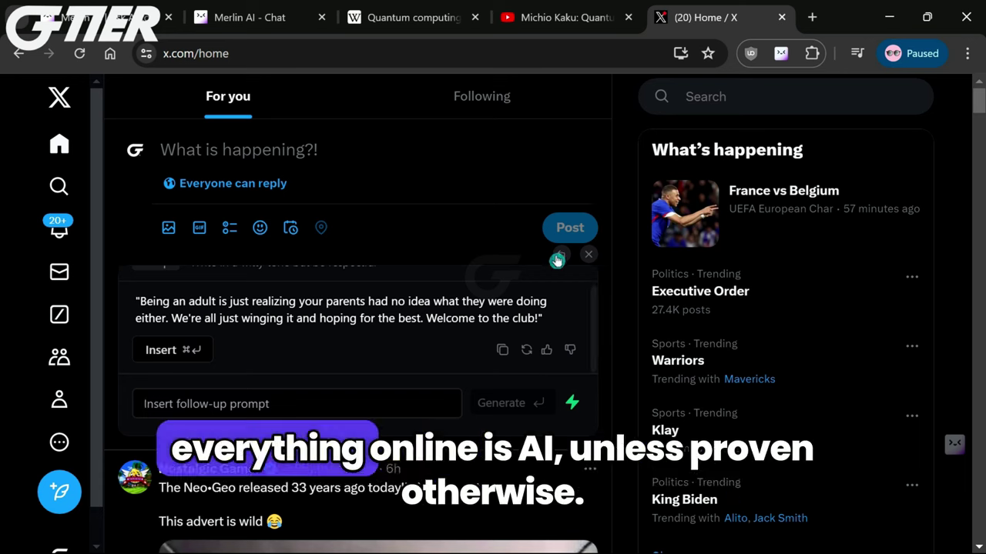
pyautogui.click(557, 258)
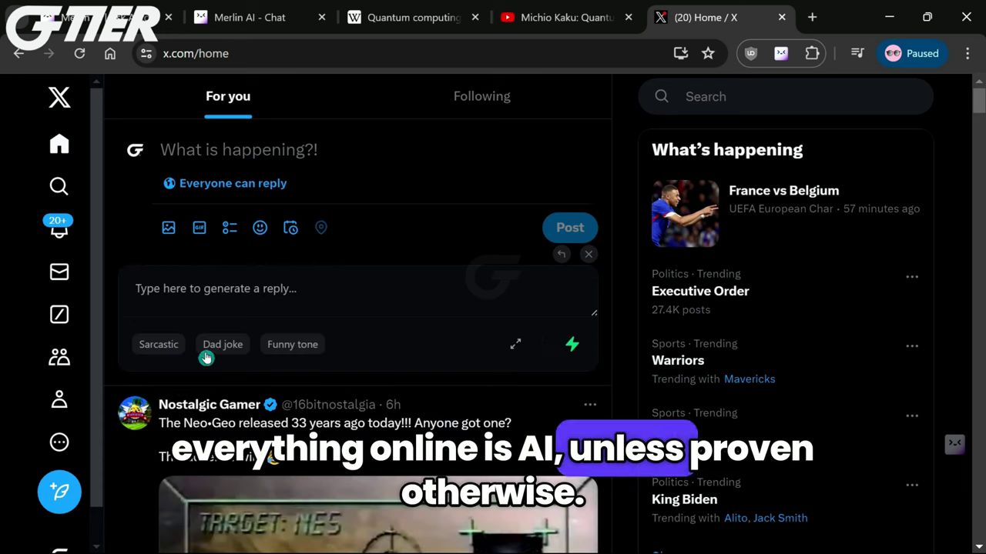
# - Generate post text with the Sarcastic prompt, clear the result and run the same prompt again
pyautogui.click(171, 348)
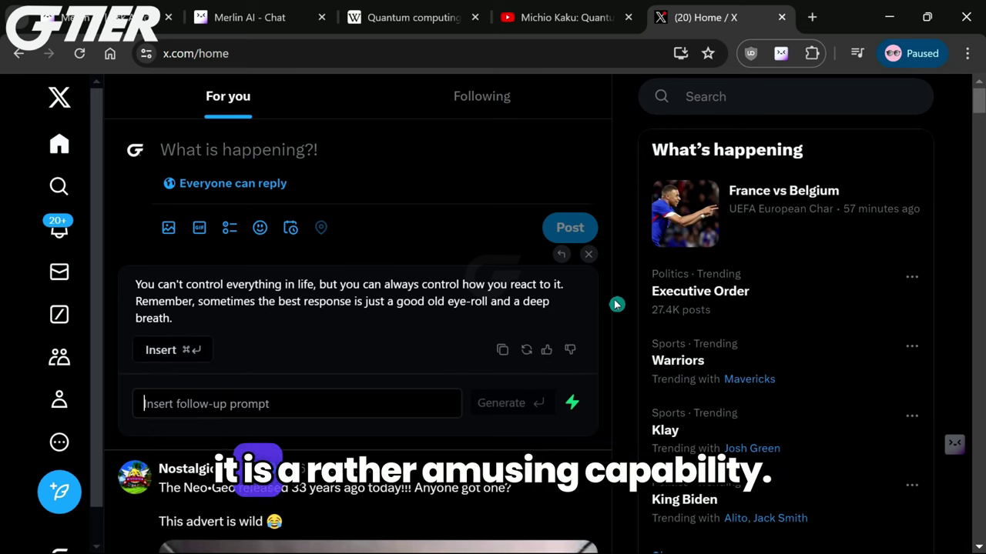
pyautogui.click(558, 254)
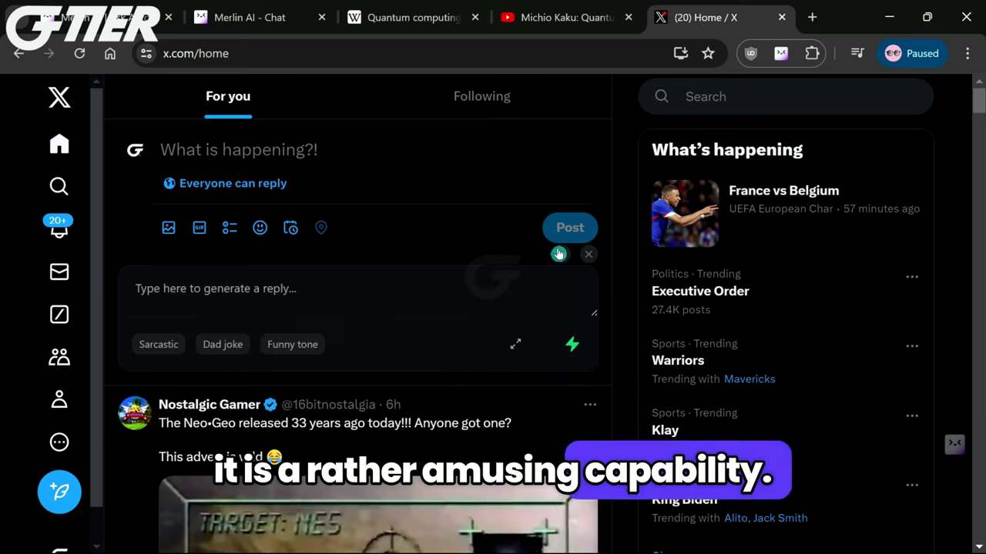
pyautogui.click(160, 346)
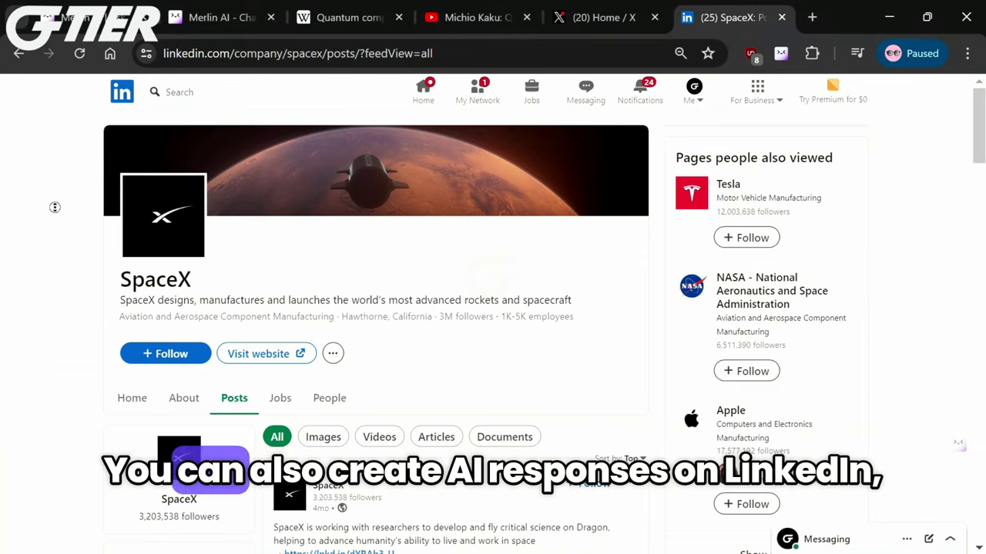
# - On SpaceX's LinkedIn posts page, generate a Curious reply to the Dragon research post, clear it and generate a Sarcastic one
pyautogui.scroll(-2, 53, 244)
pyautogui.scroll(-4, 54, 254)
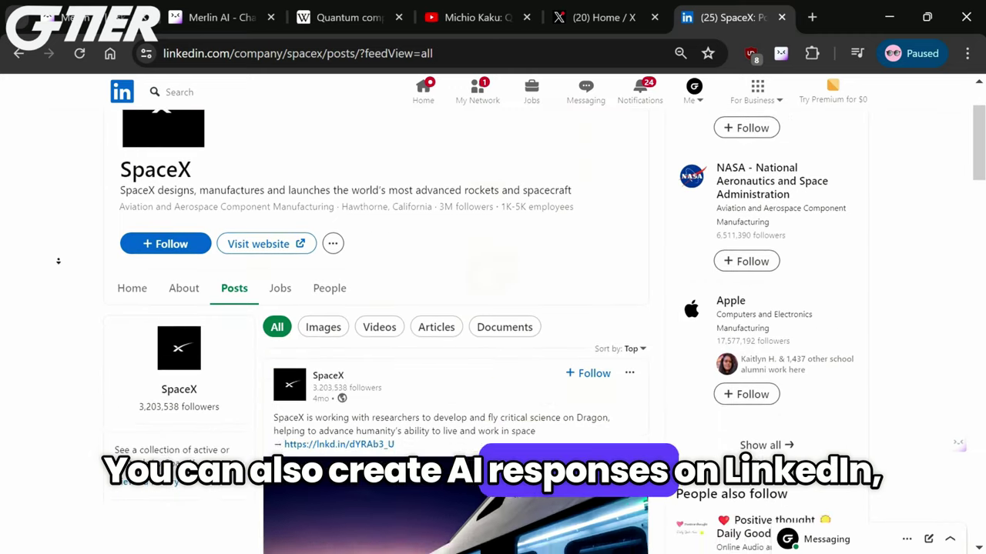
pyautogui.scroll(-3, 58, 261)
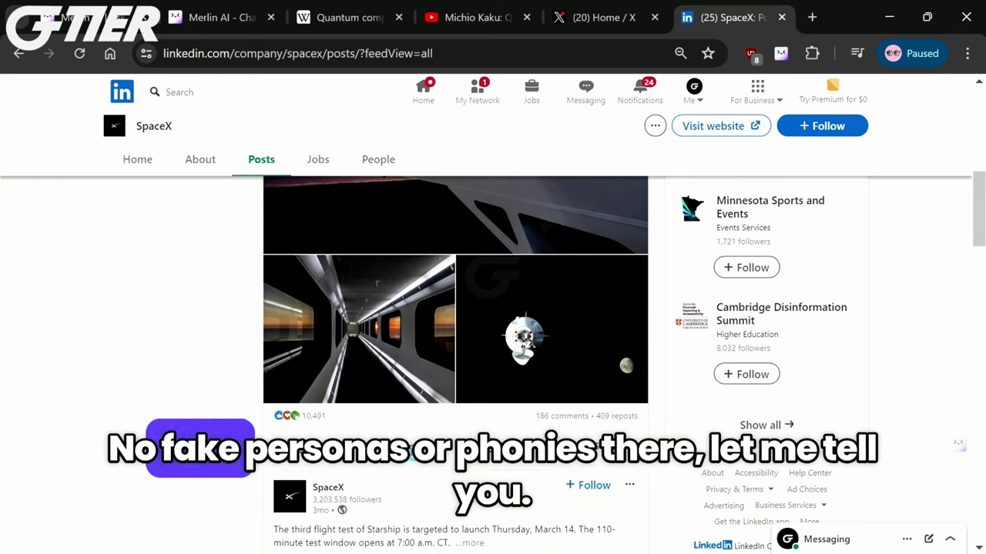
pyautogui.scroll(-3, 202, 414)
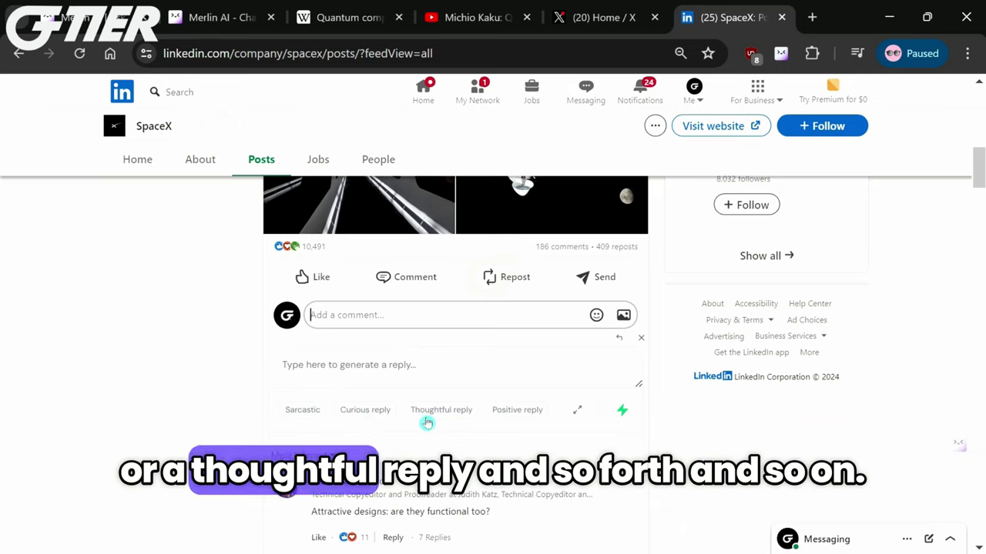
pyautogui.click(367, 412)
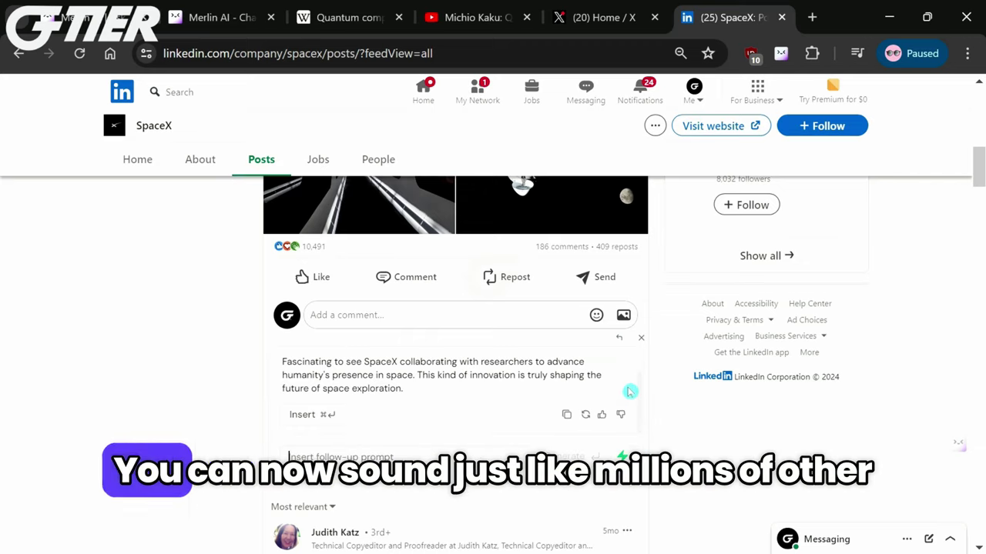
pyautogui.click(619, 339)
pyautogui.click(302, 419)
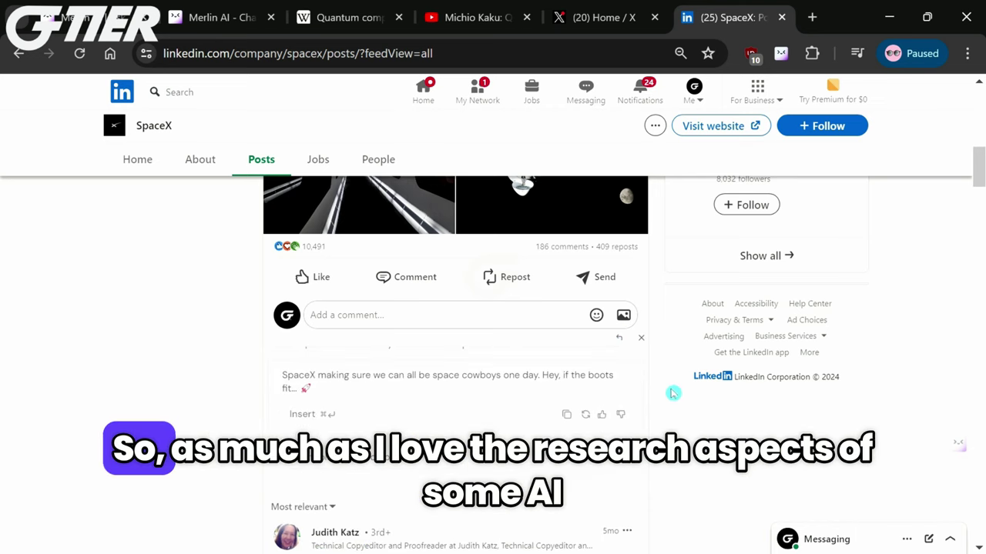
# - Replace the sarcastic comment with a Positive reply, clear that and generate a Thoughtful reply
pyautogui.click(621, 342)
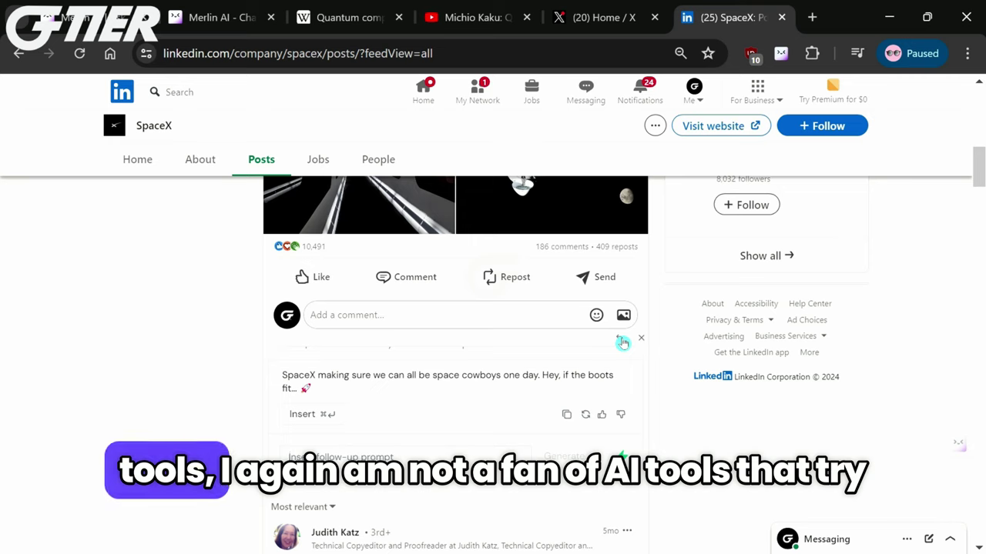
pyautogui.click(512, 416)
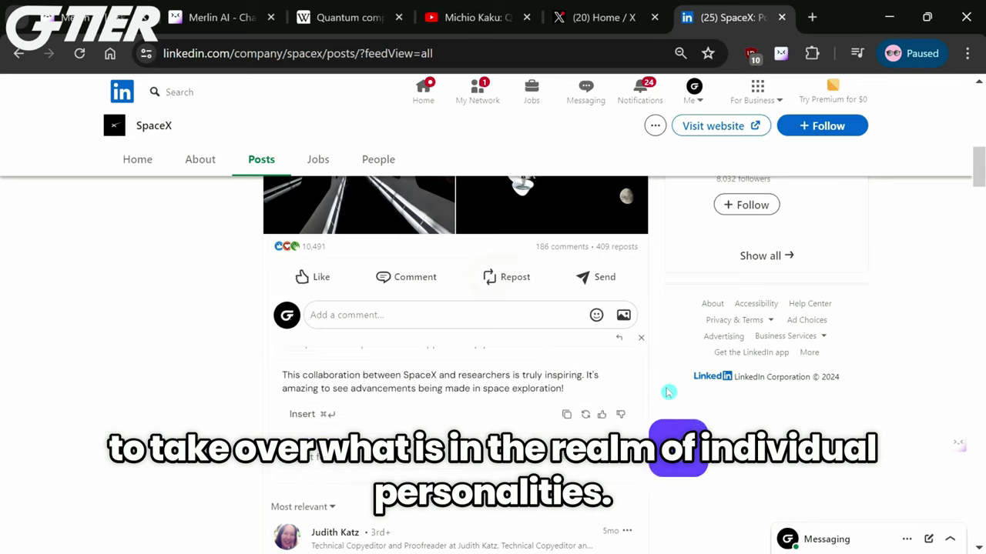
pyautogui.click(616, 343)
pyautogui.click(440, 412)
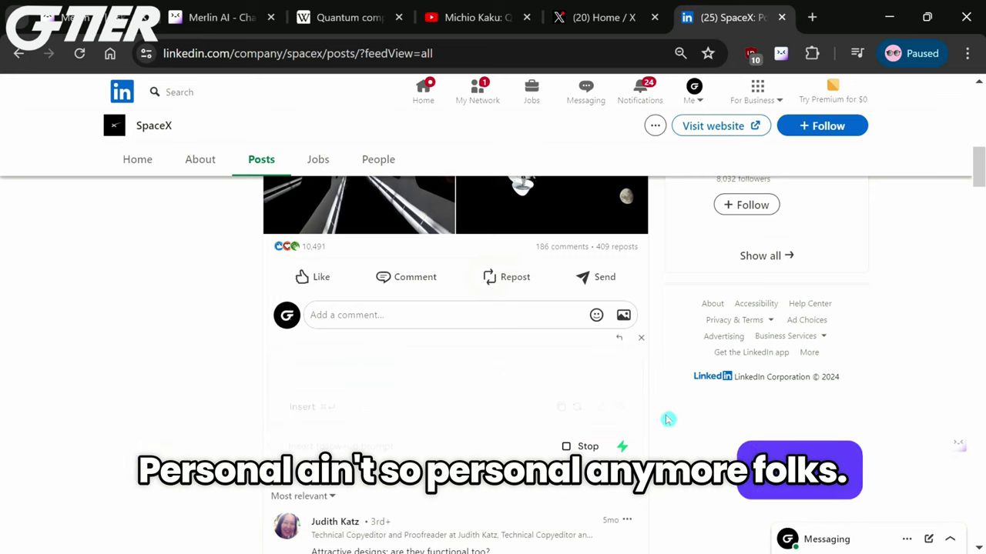
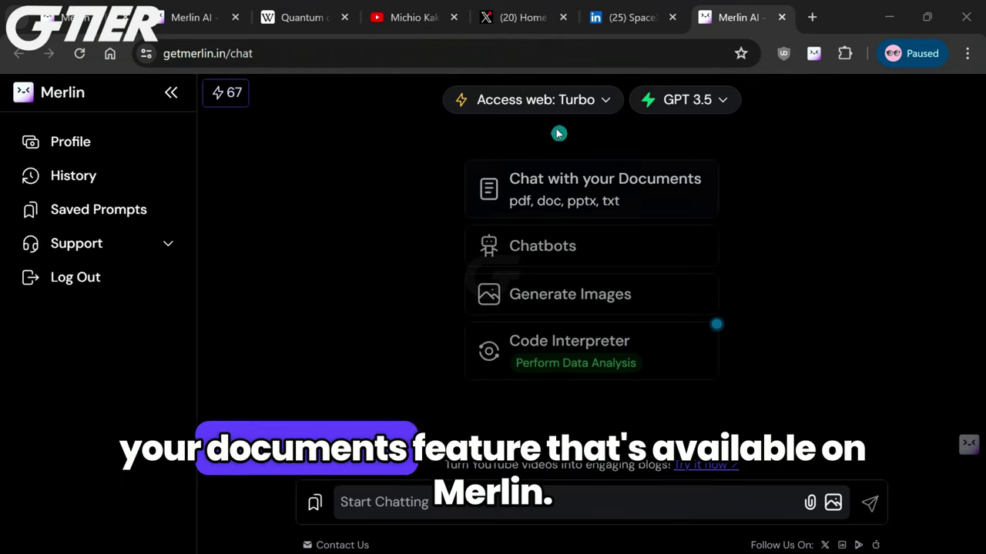
# - In Merlin's document chat, load the "How To Code Hangman and Host it on Your Website!" document, request a summary and dismiss the upgrade offer
pyautogui.click(595, 193)
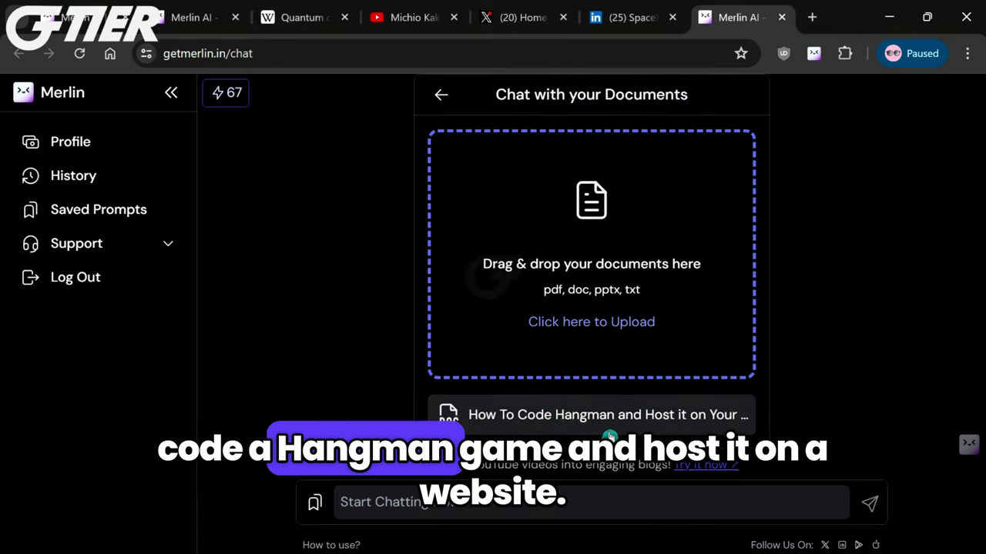
pyautogui.click(582, 418)
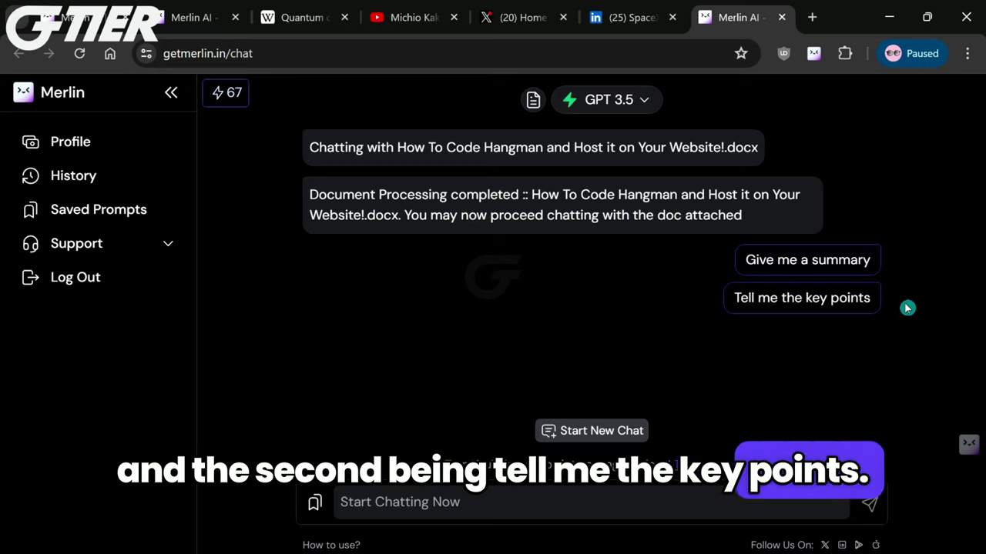
pyautogui.click(830, 260)
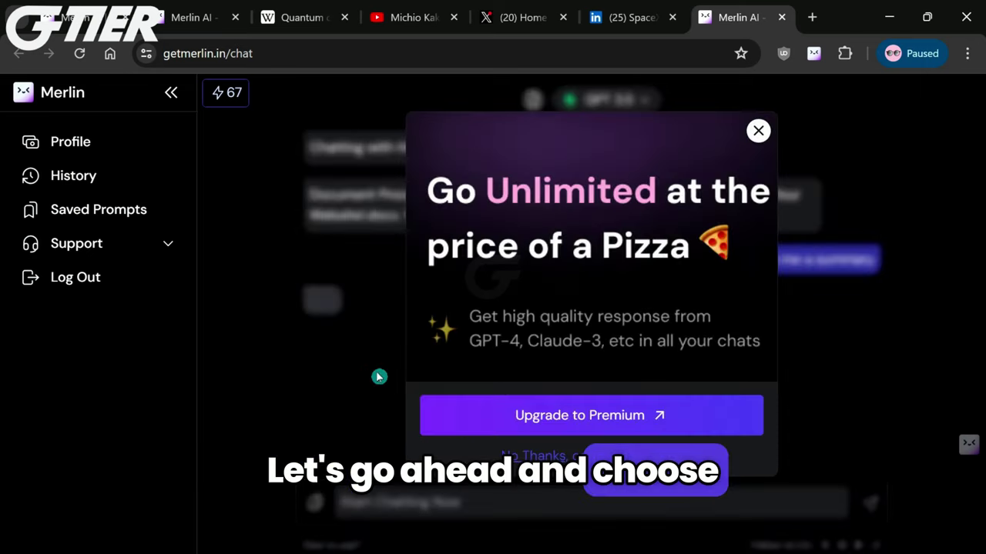
pyautogui.click(756, 132)
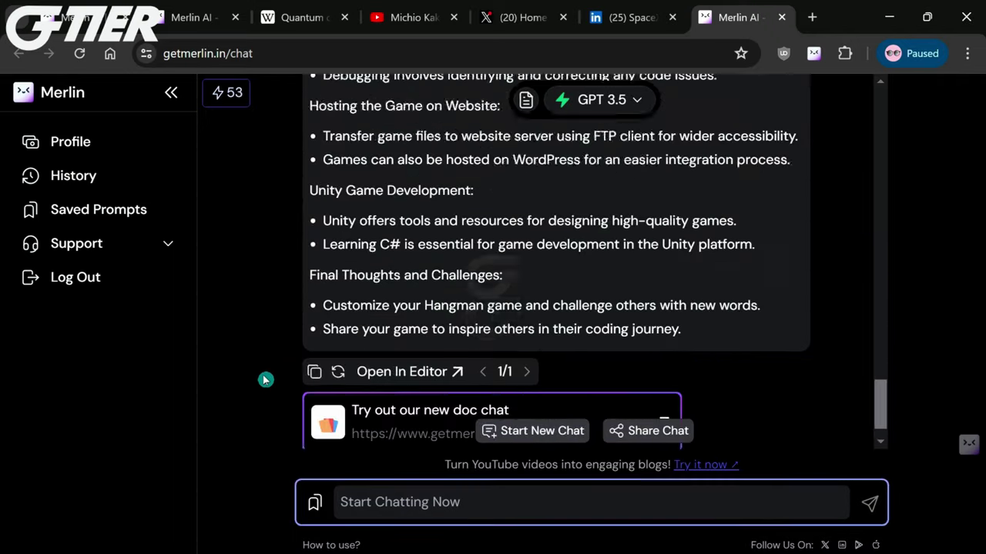
# - Ask the document chat to "provide a list of the steps with each step containing one paragraph." and read through the answer
pyautogui.click(381, 502)
pyautogui.write('provide a list of the steps with each step containing one paragraph.')
pyautogui.press('Return')
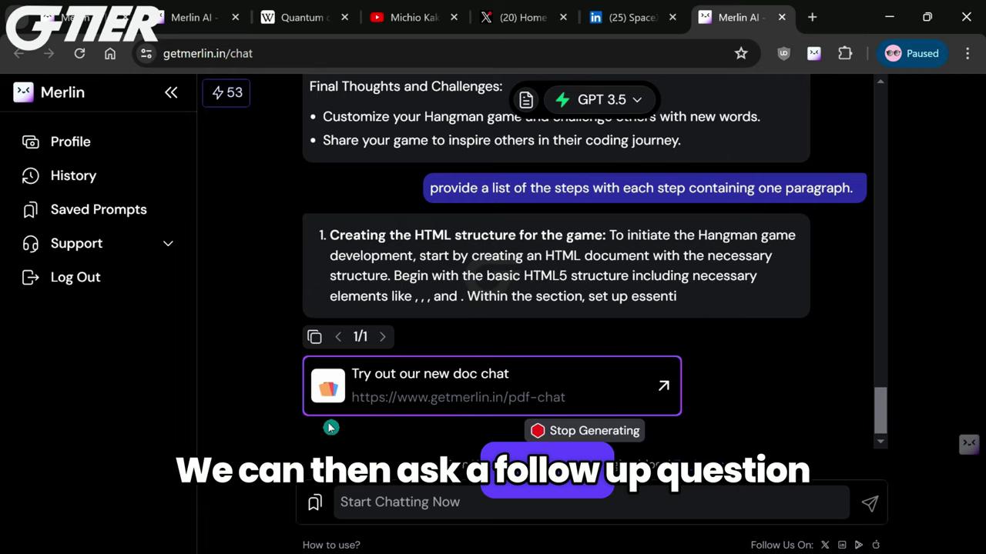
pyautogui.scroll(-3, 844, 335)
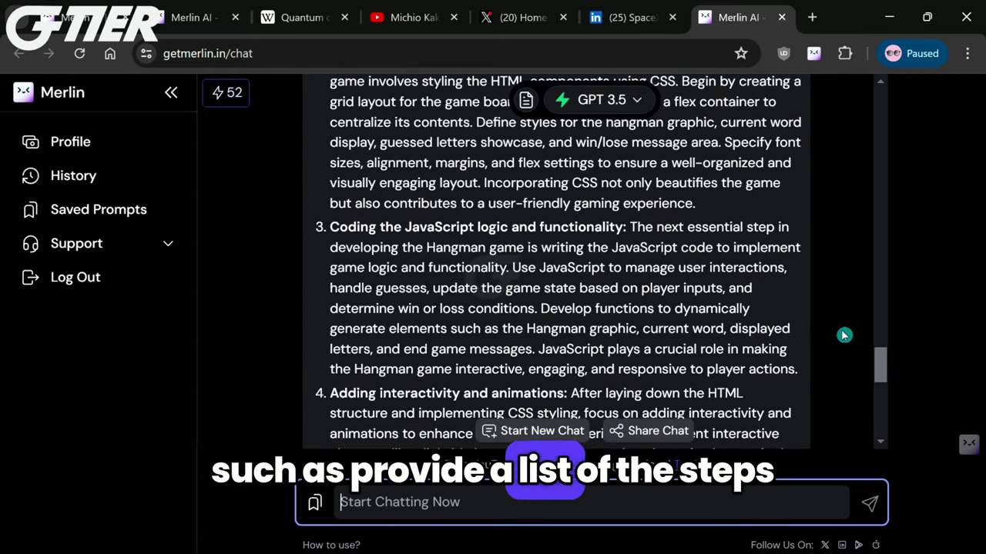
pyautogui.scroll(-1, 844, 335)
pyautogui.scroll(-6, 844, 335)
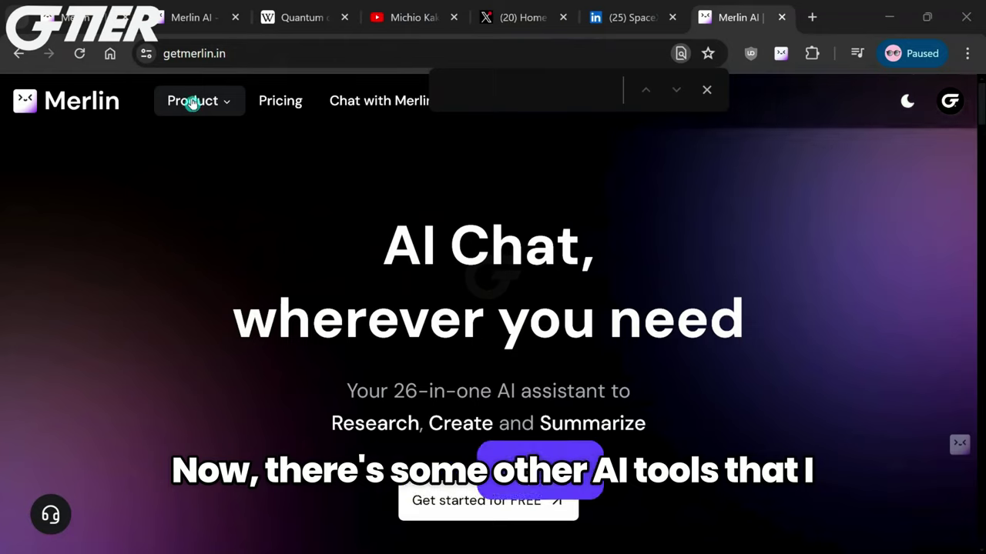
# - From the Merlin homepage, open the AI Detector and paste in the copied text describing Merlin
pyautogui.click(193, 101)
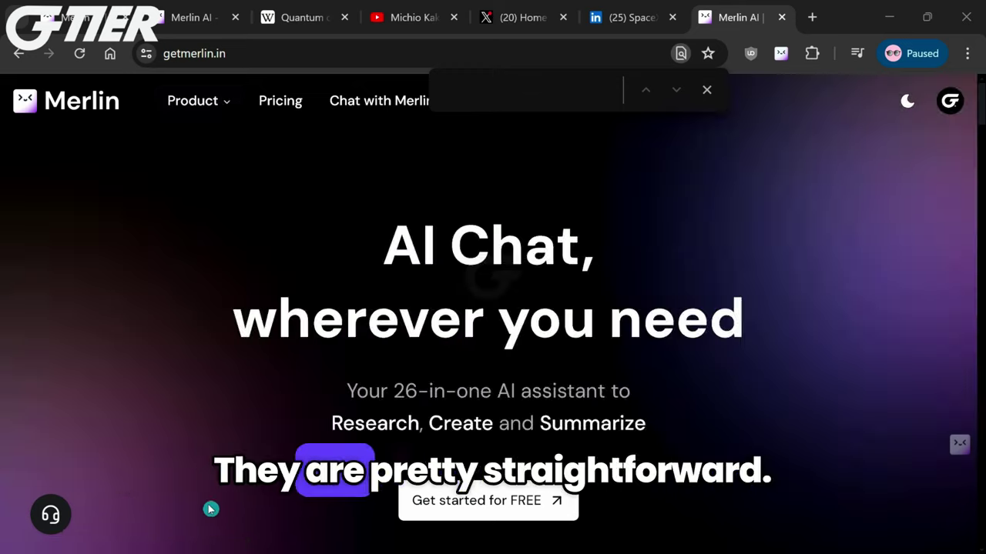
pyautogui.click(202, 104)
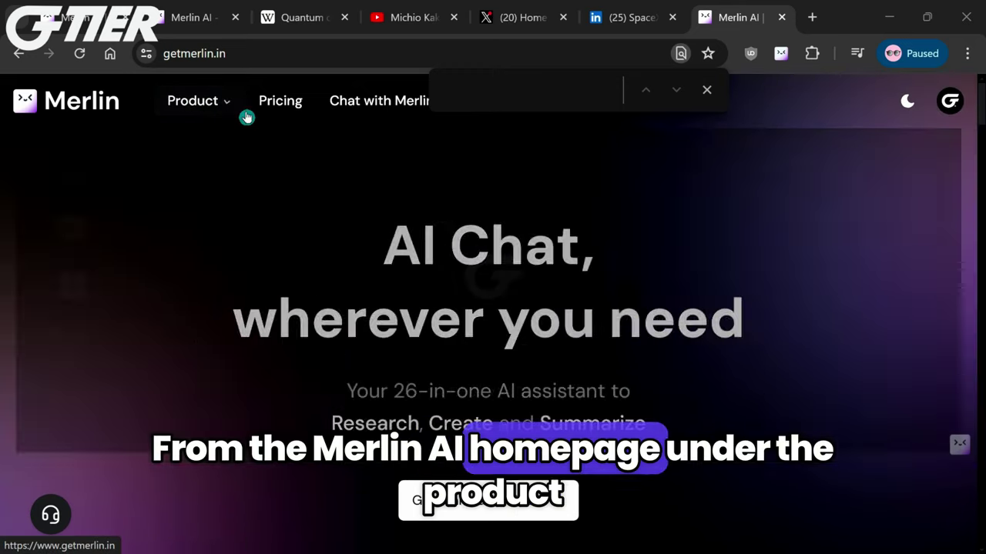
pyautogui.moveTo(221, 103)
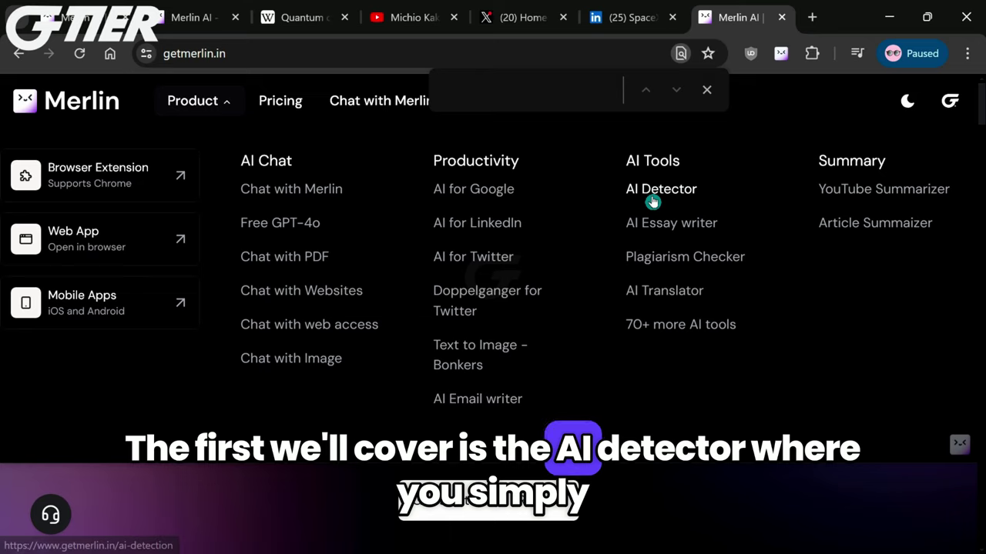
pyautogui.click(651, 194)
pyautogui.click(707, 90)
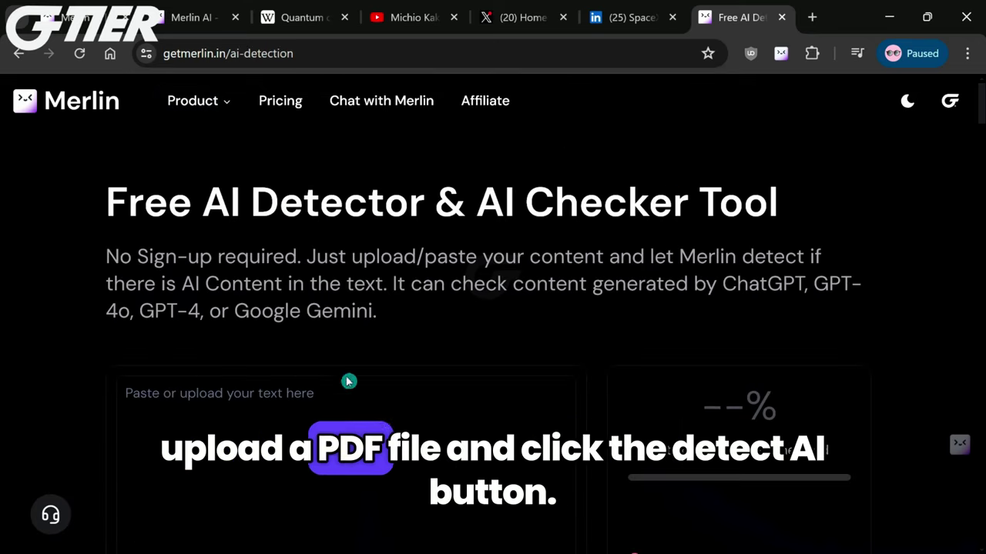
pyautogui.hotkey('ctrl', 'v')
pyautogui.scroll(-3, 372, 416)
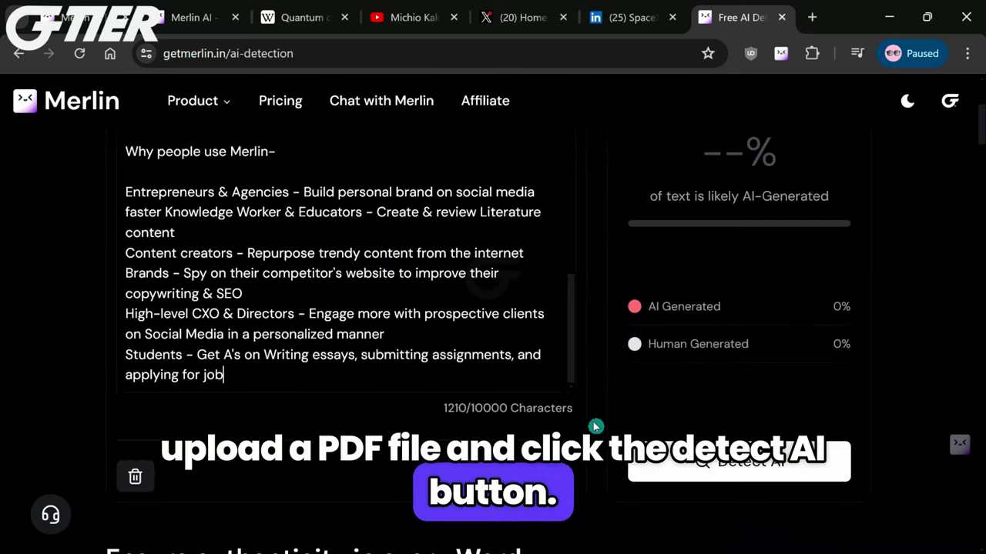
pyautogui.scroll(10, 297, 348)
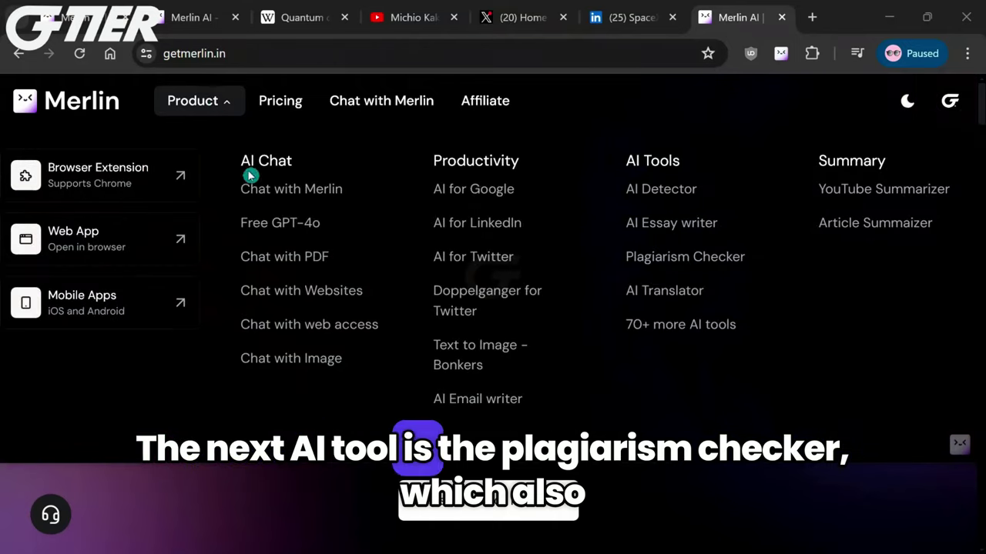
# - Open Merlin's Plagiarism Checker, paste in the copied text describing Merlin and check it for plagiarism
pyautogui.click(662, 258)
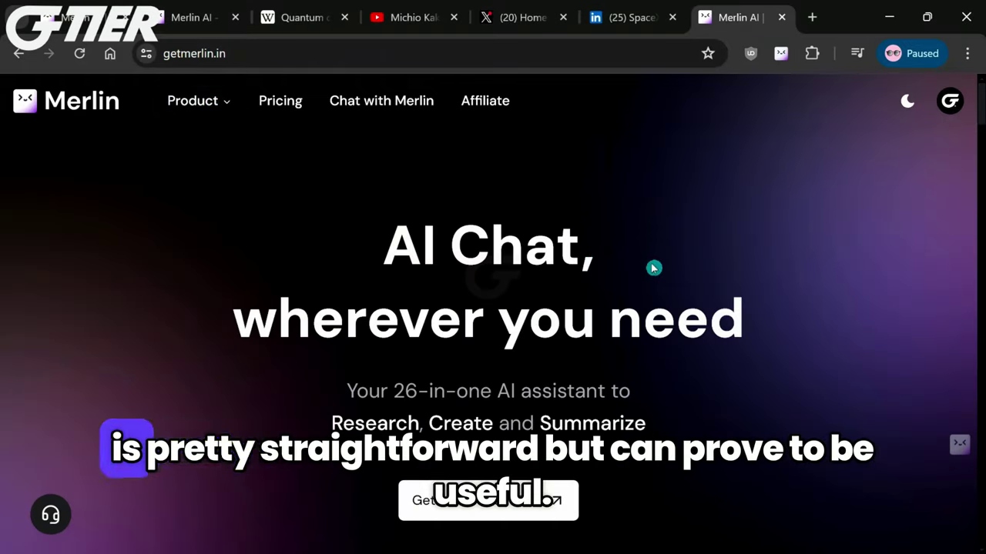
pyautogui.moveTo(192, 101)
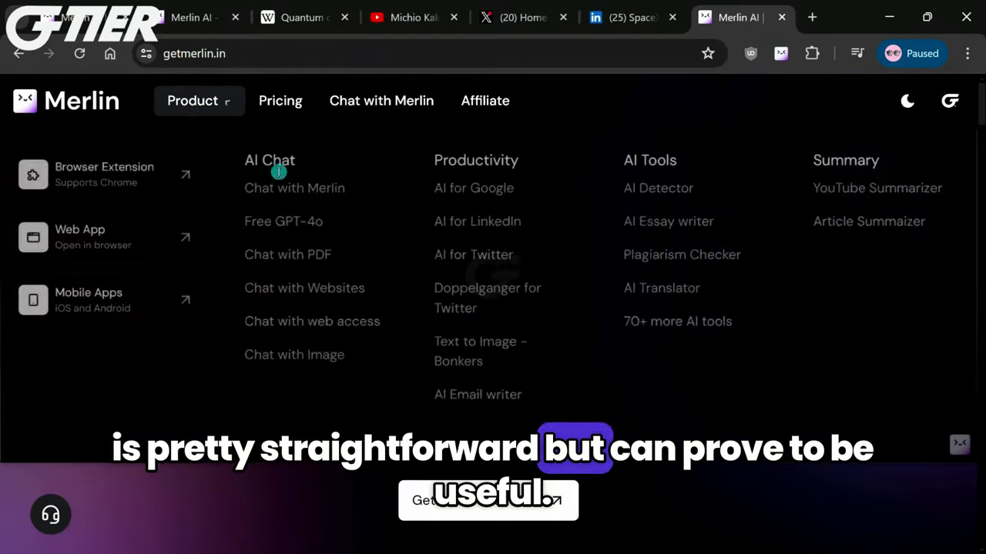
pyautogui.click(643, 259)
pyautogui.click(334, 305)
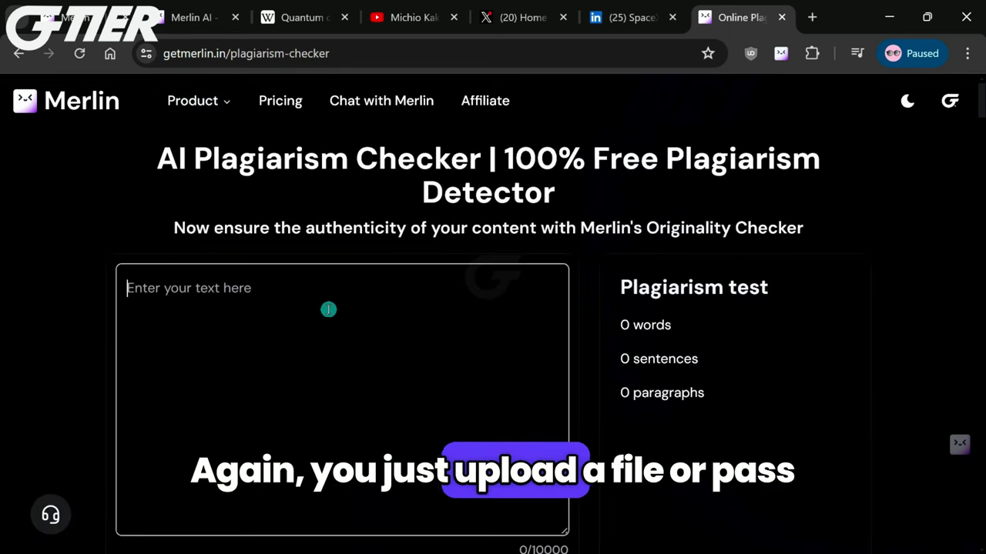
pyautogui.hotkey('ctrl', 'v')
pyautogui.scroll(-2, 568, 504)
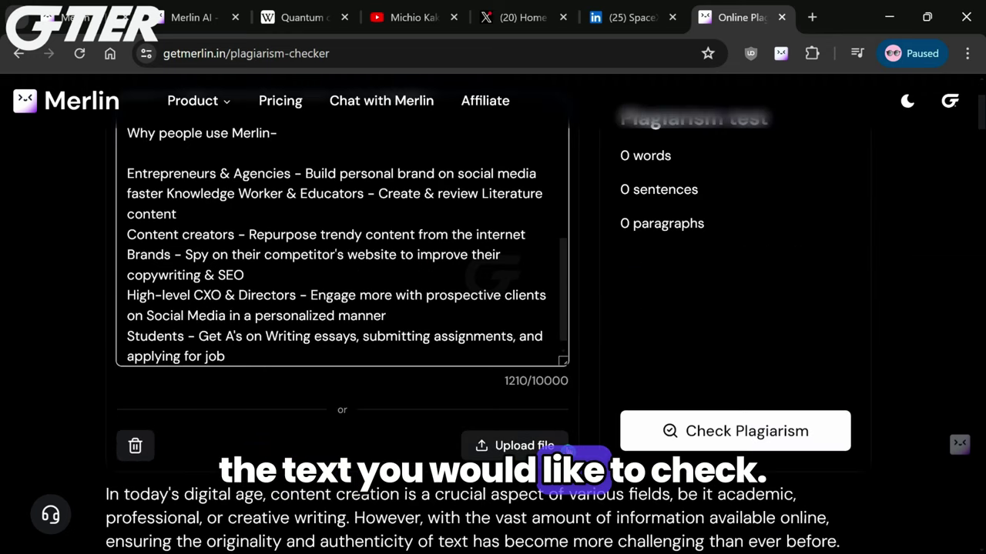
pyautogui.click(639, 431)
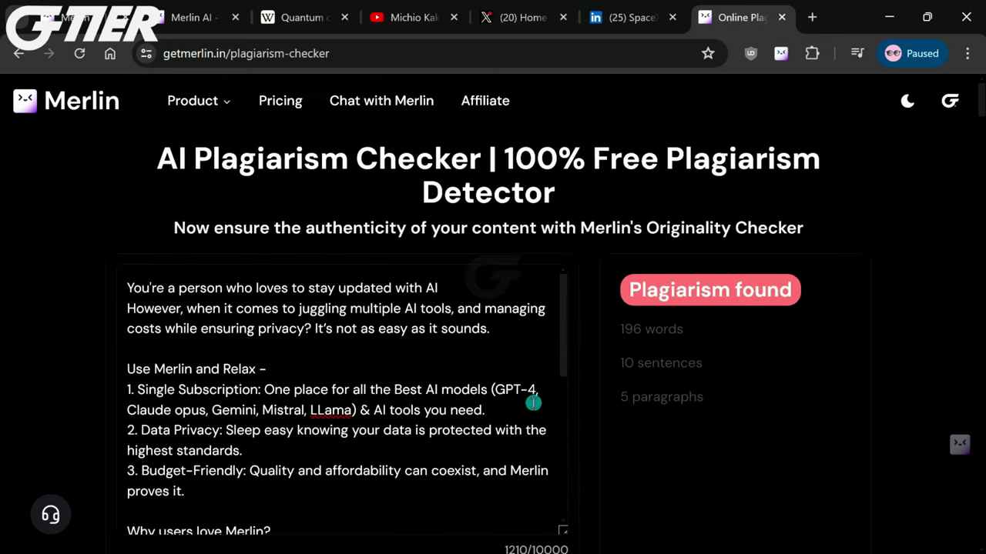
pyautogui.scroll(-4, 602, 436)
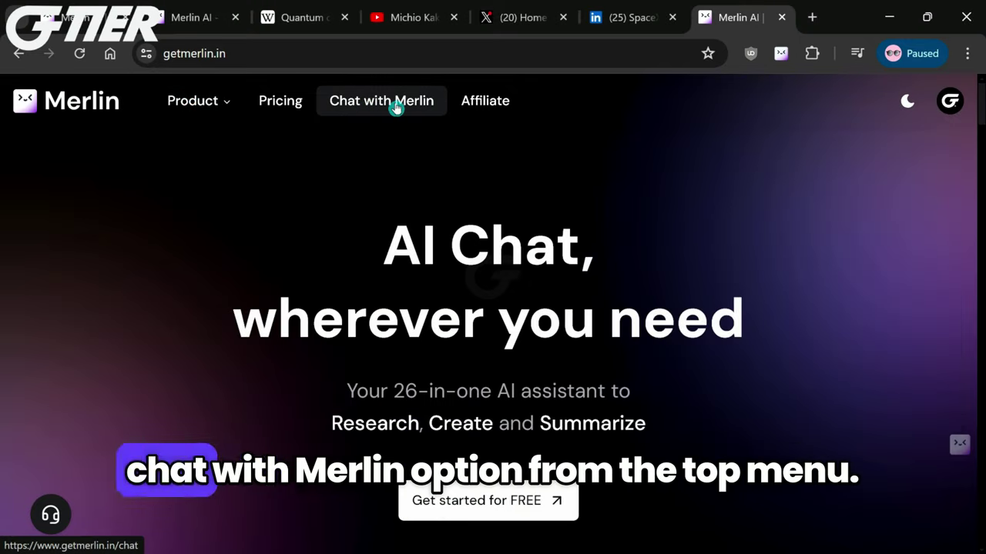
# - Open Merlin's chat page, display its Chatbots list and browse through the available bots
pyautogui.click(398, 106)
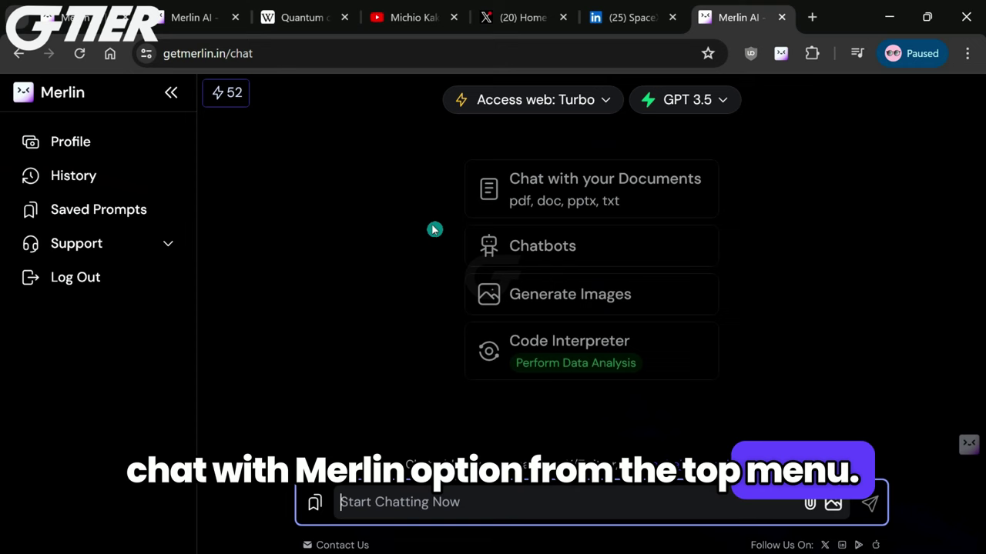
pyautogui.click(574, 250)
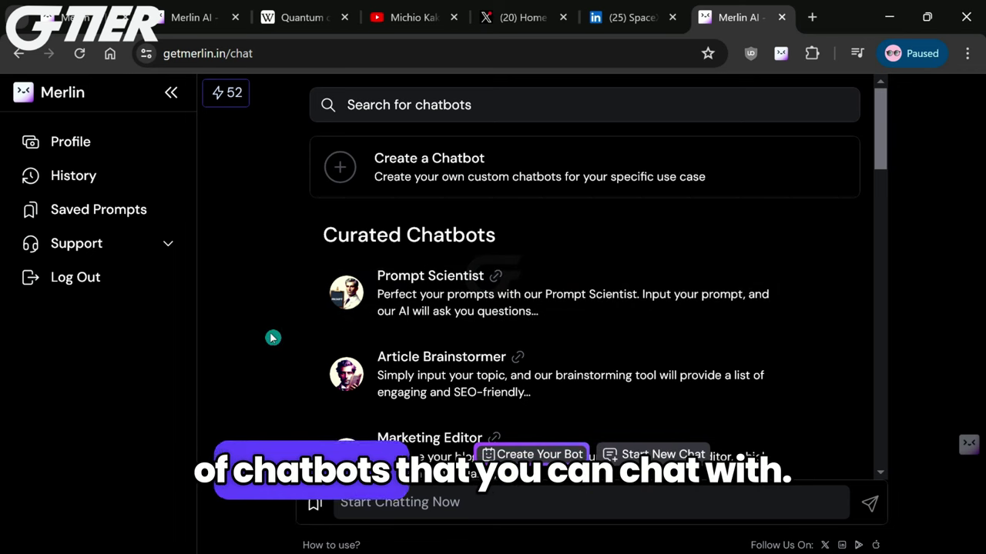
pyautogui.moveTo(882, 149); pyautogui.dragTo(882, 289)
pyautogui.scroll(-2, 882, 289)
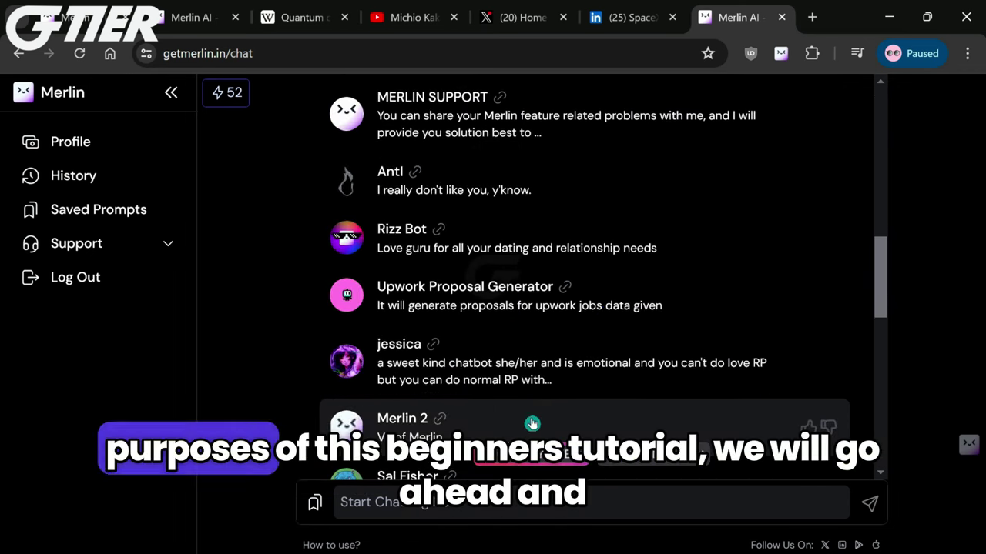
pyautogui.scroll(-3, 885, 277)
pyautogui.scroll(-5, 880, 390)
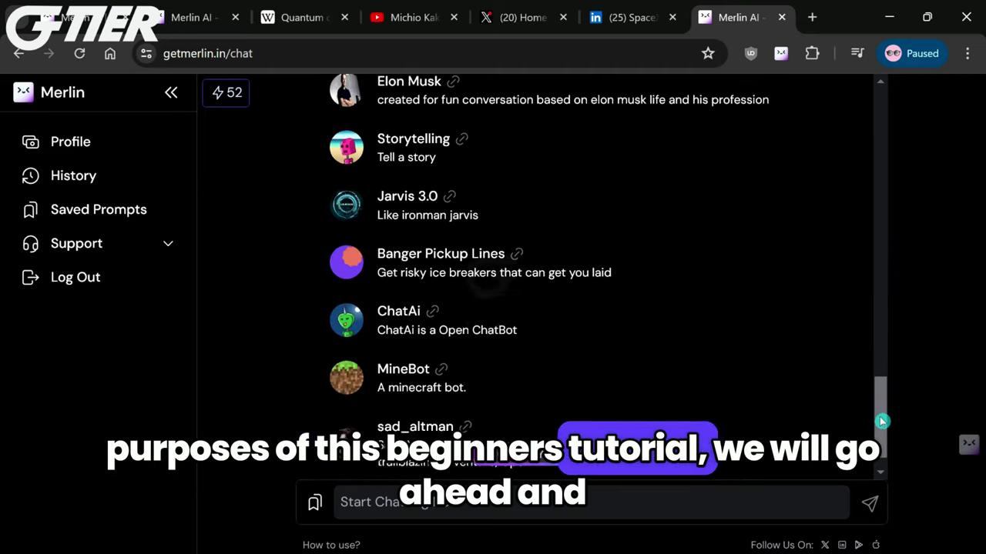
# - Choose the Prompt Scientist chatbot and ask it "Give me a prompt that will generate an image of a beautiful woman with the swiss alps in the background."
pyautogui.scroll(5, 880, 400)
pyautogui.scroll(10, 885, 280)
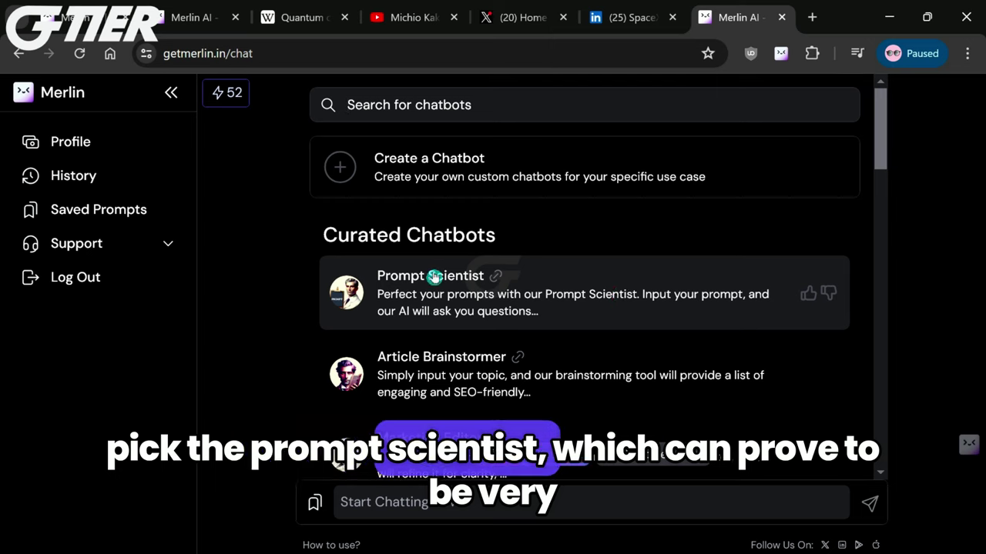
pyautogui.click(433, 275)
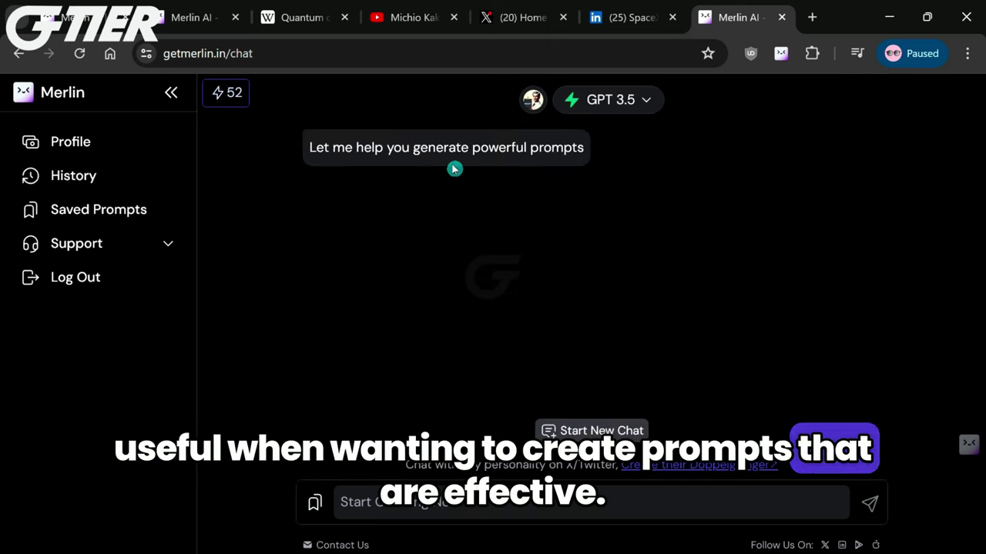
pyautogui.click(369, 521)
pyautogui.write('Give a prompt that will generate an image of a beautiful woman with the swiss alps in the background.')
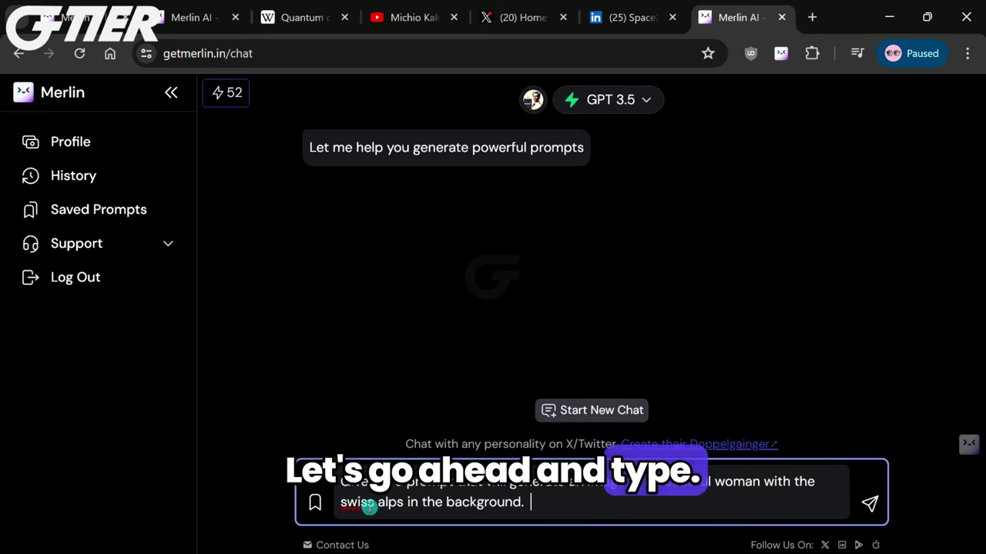
pyautogui.click(871, 504)
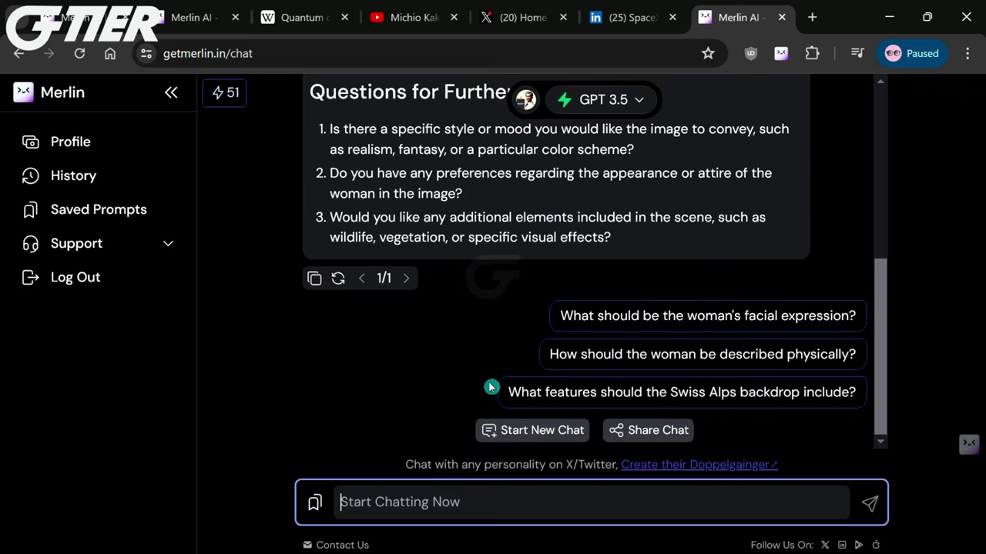
# - Review the Prompt Scientist's answer and copy the generated image prompt from its text block
pyautogui.scroll(2, 491, 388)
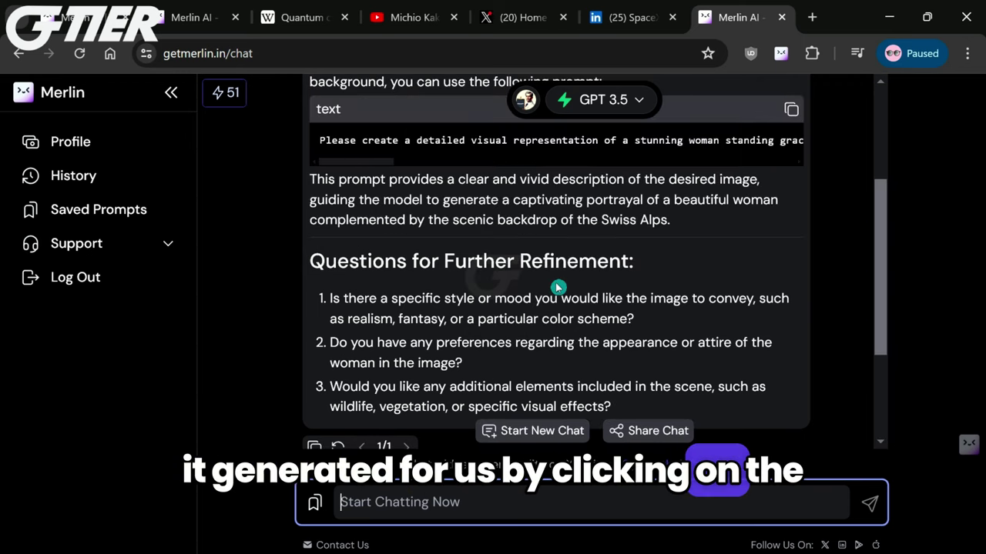
pyautogui.scroll(2, 558, 288)
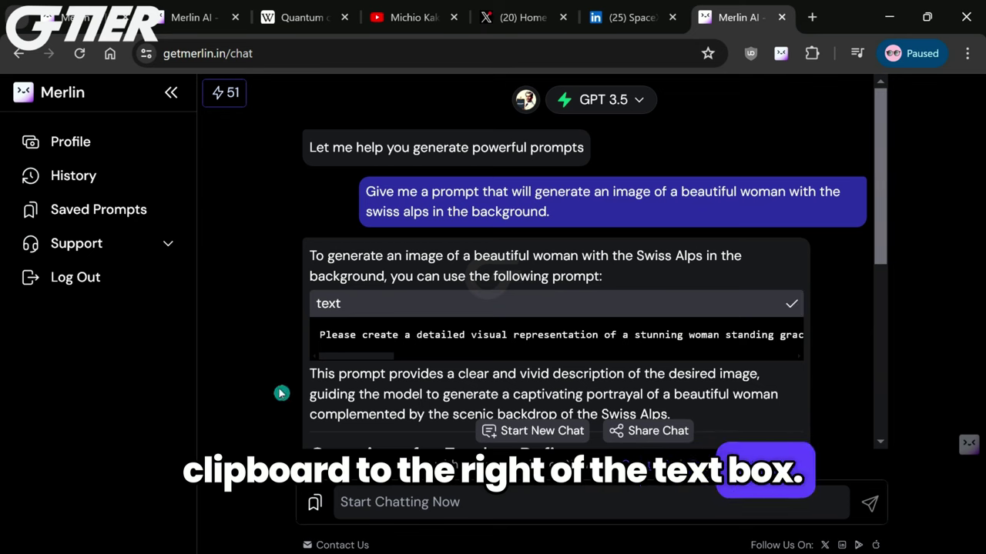
pyautogui.scroll(-5, 281, 394)
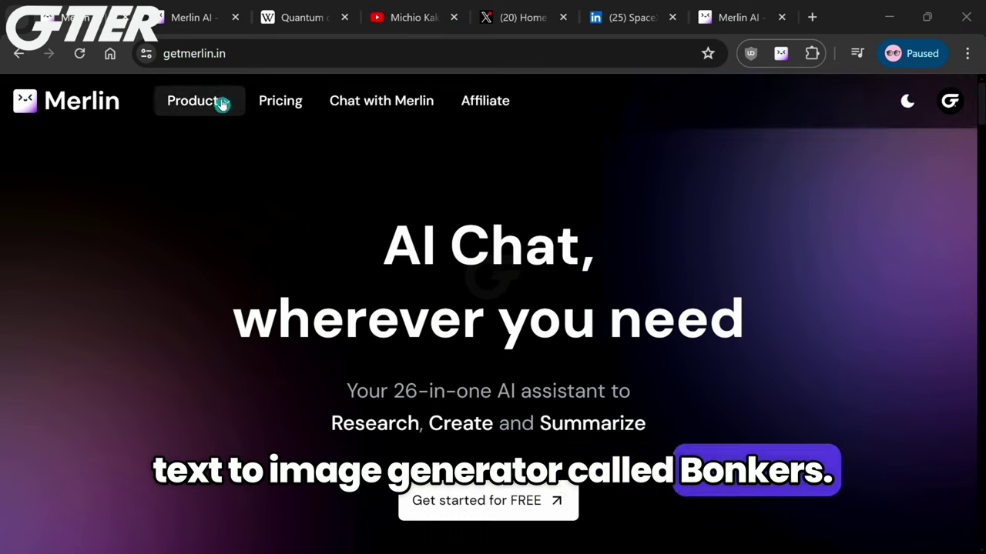
# - From the Merlin homepage, open the Bonkers text-to-image generator and paste the copied image prompt into it
pyautogui.moveTo(221, 104)
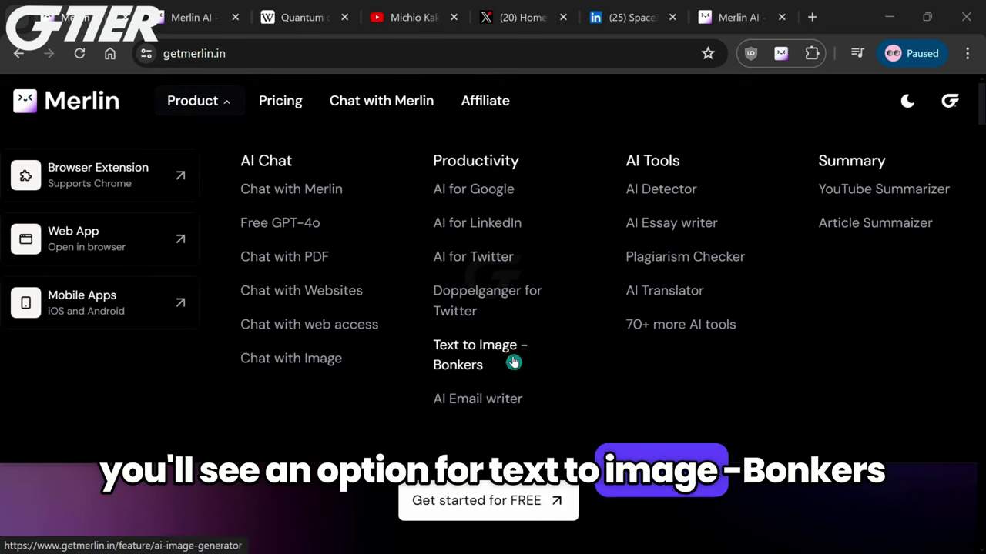
pyautogui.click(466, 366)
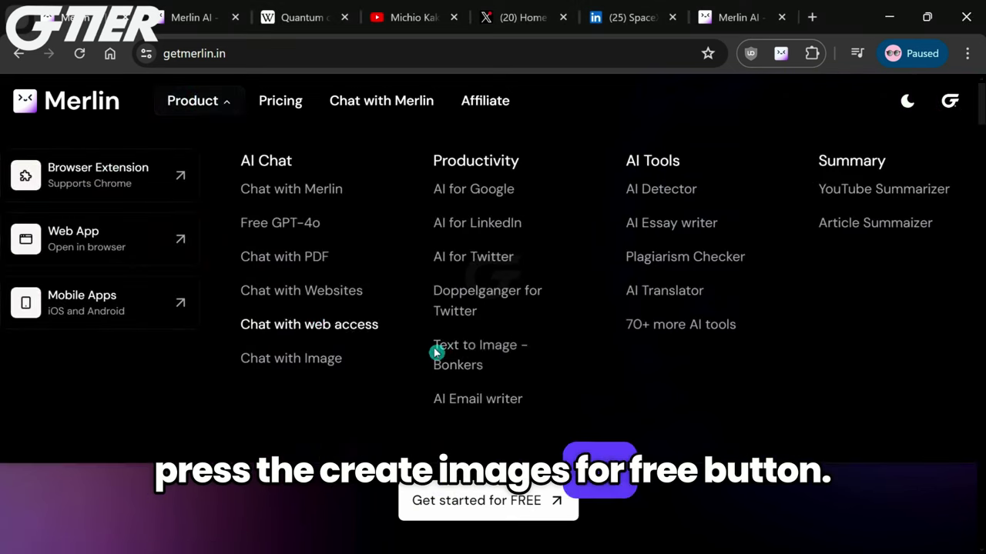
pyautogui.click(455, 354)
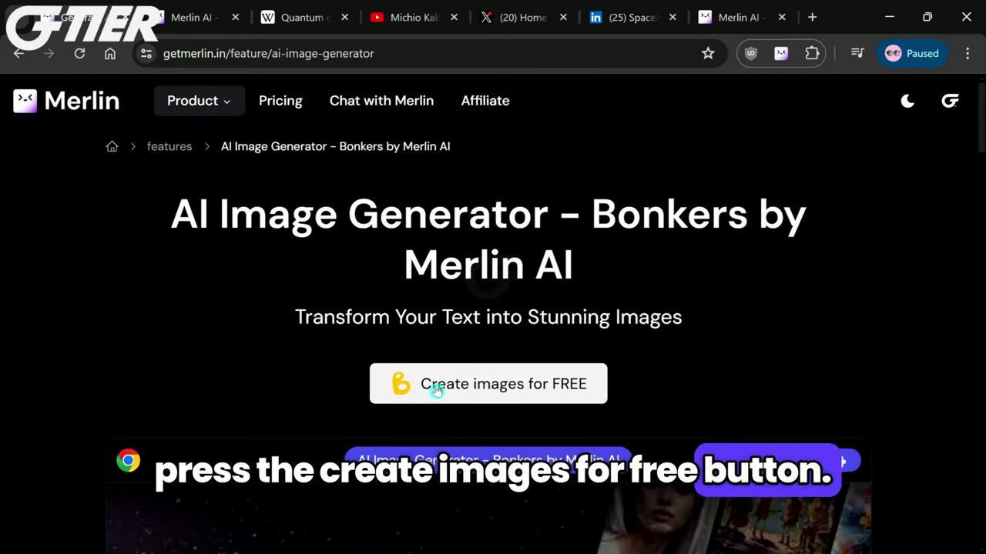
pyautogui.click(437, 391)
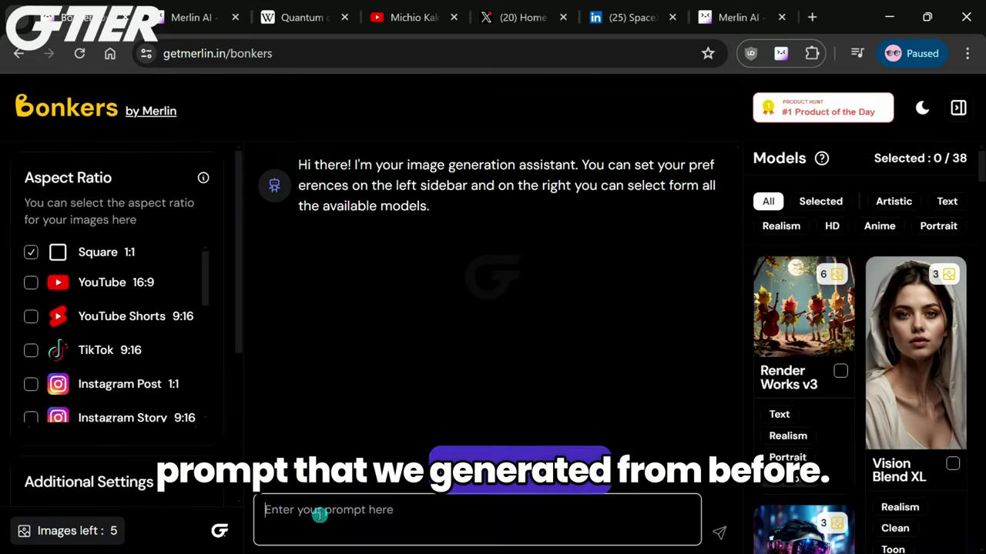
pyautogui.hotkey('ctrl', 'v')
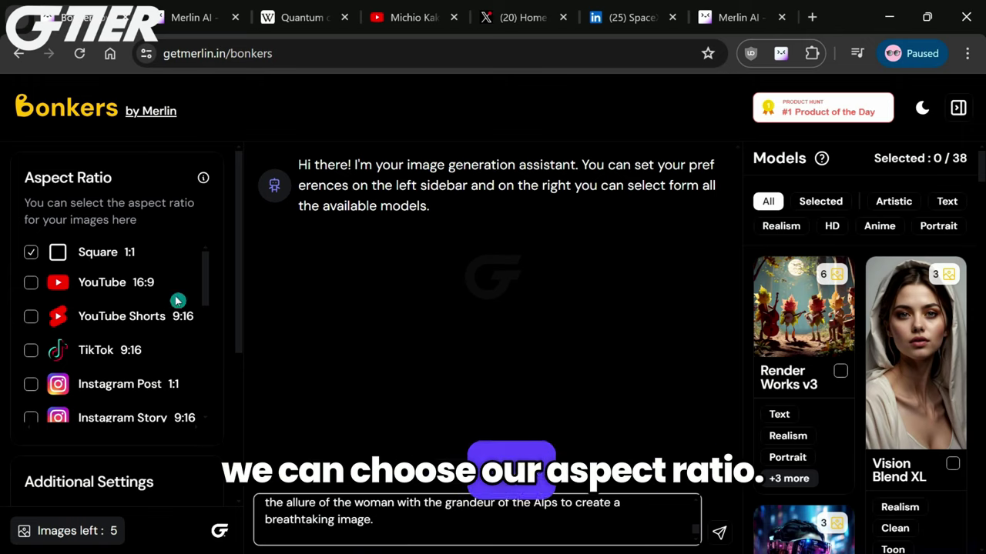
# - Generate the image with the YouTube 16:9 aspect ratio and the Diffusion Blend XL model
pyautogui.moveTo(206, 286); pyautogui.dragTo(206, 253)
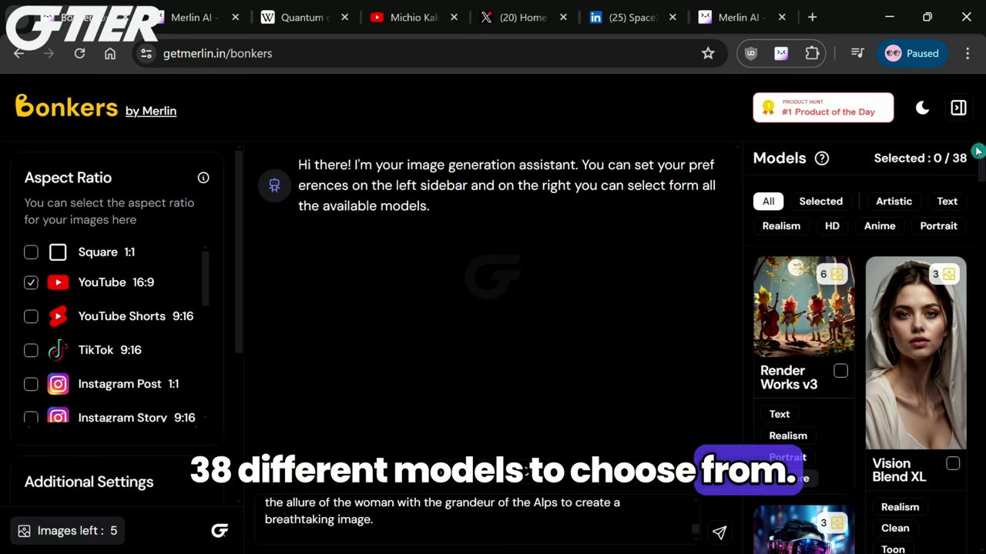
pyautogui.scroll(-3, 775, 277)
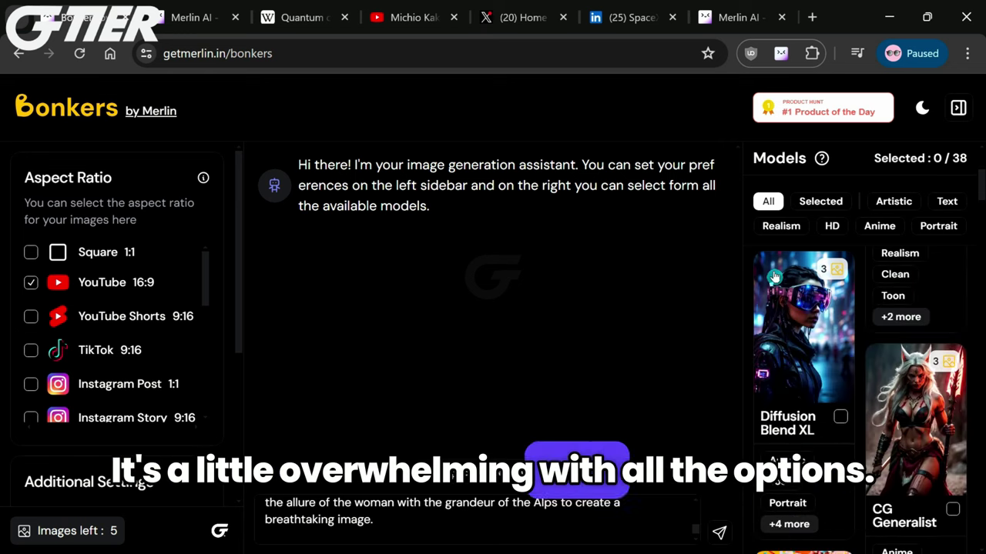
pyautogui.scroll(-3, 793, 281)
pyautogui.moveTo(981, 213); pyautogui.dragTo(983, 454)
pyautogui.scroll(10, 885, 275)
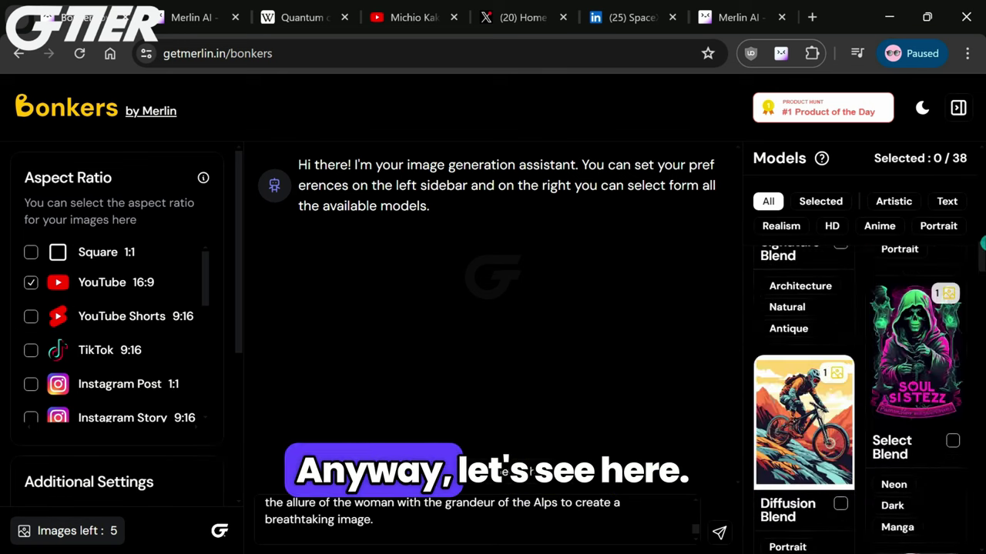
pyautogui.scroll(3, 812, 365)
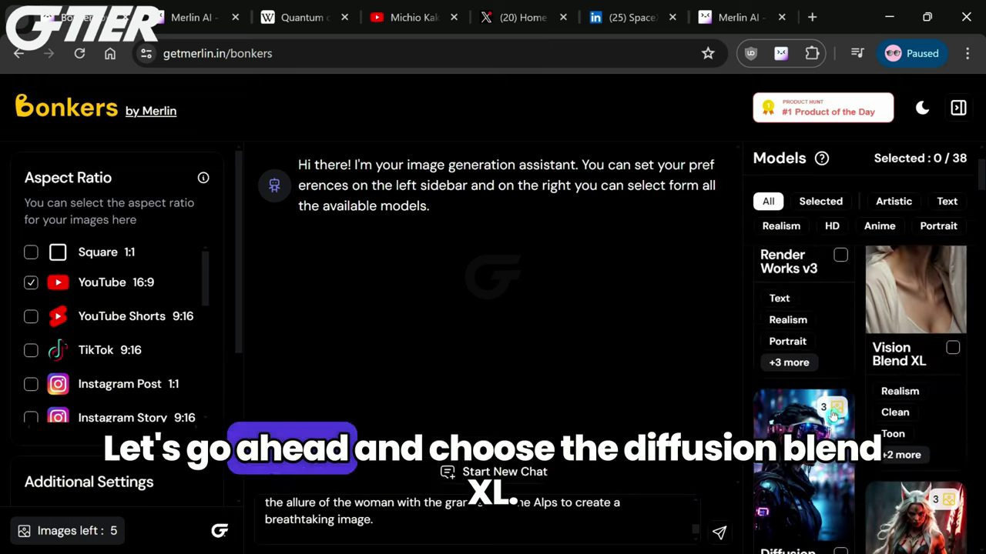
pyautogui.scroll(-2, 801, 389)
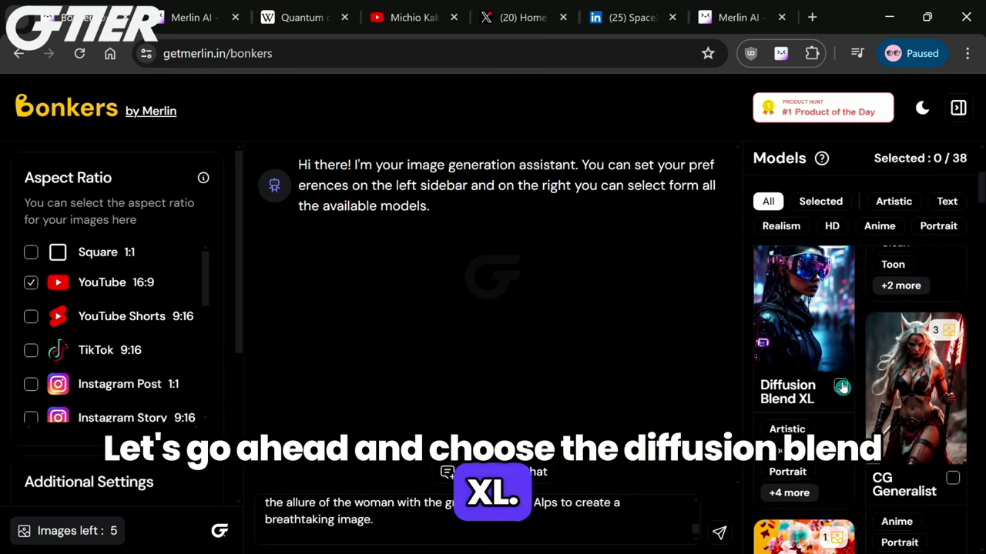
pyautogui.click(841, 387)
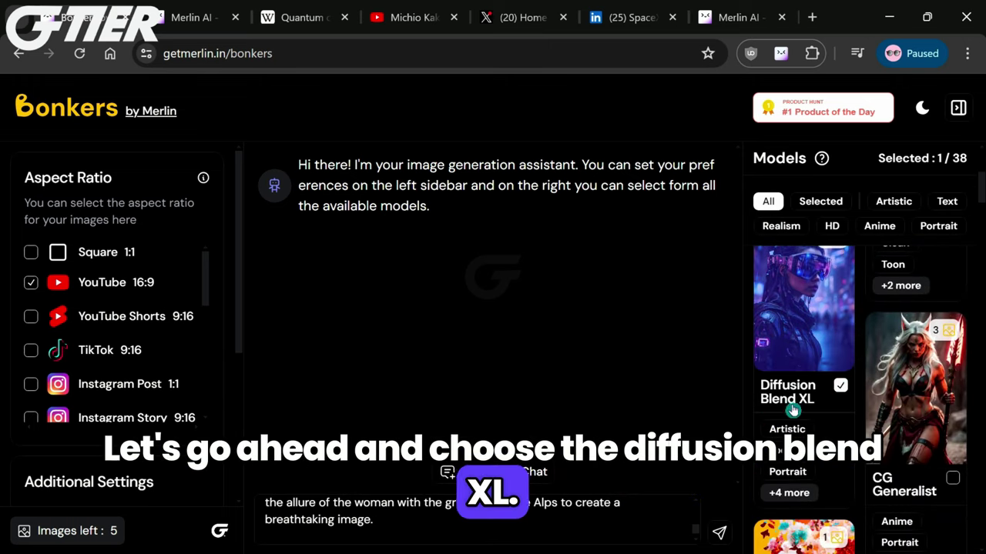
pyautogui.click(718, 532)
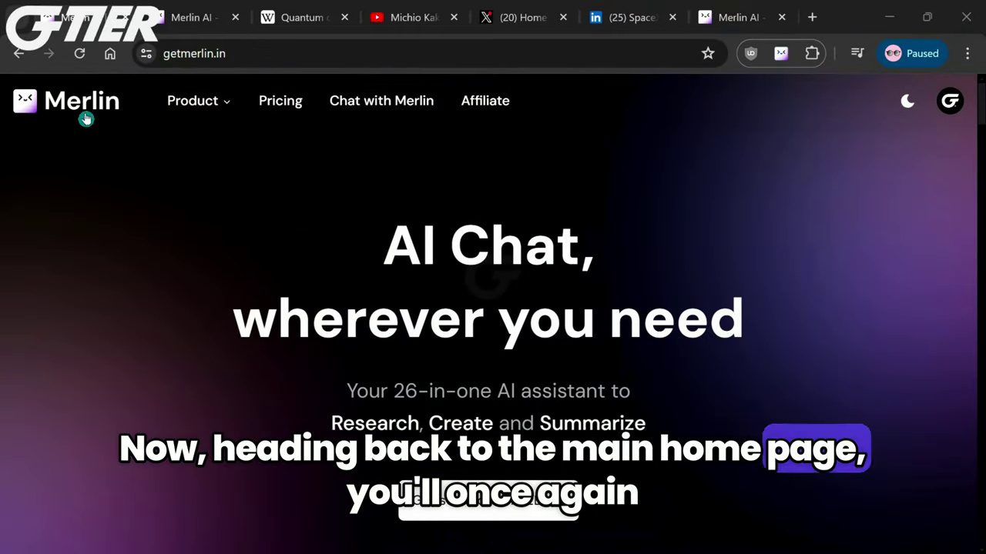
# - From the Merlin homepage, open the page with 70+ more AI tools and browse all its categories down to the end
pyautogui.moveTo(192, 101)
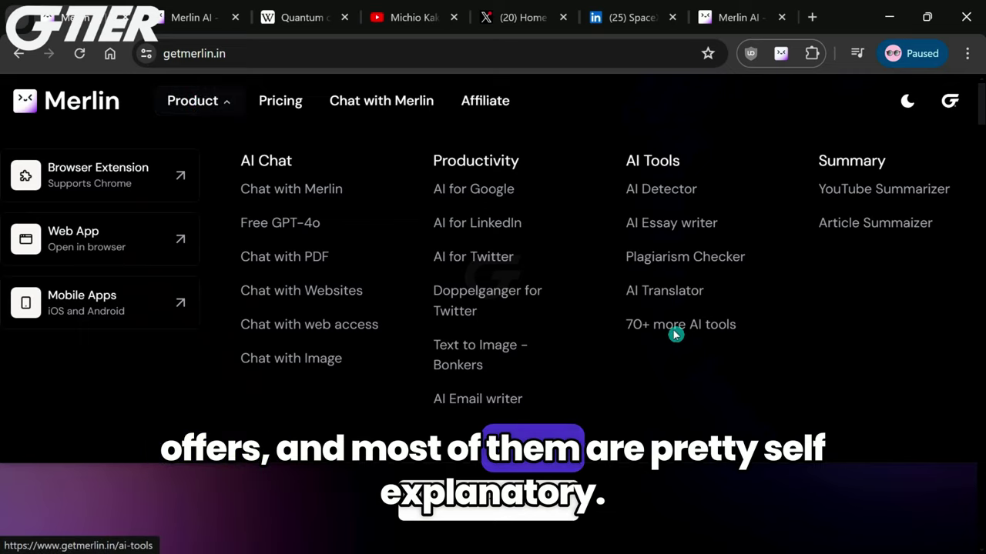
pyautogui.click(675, 329)
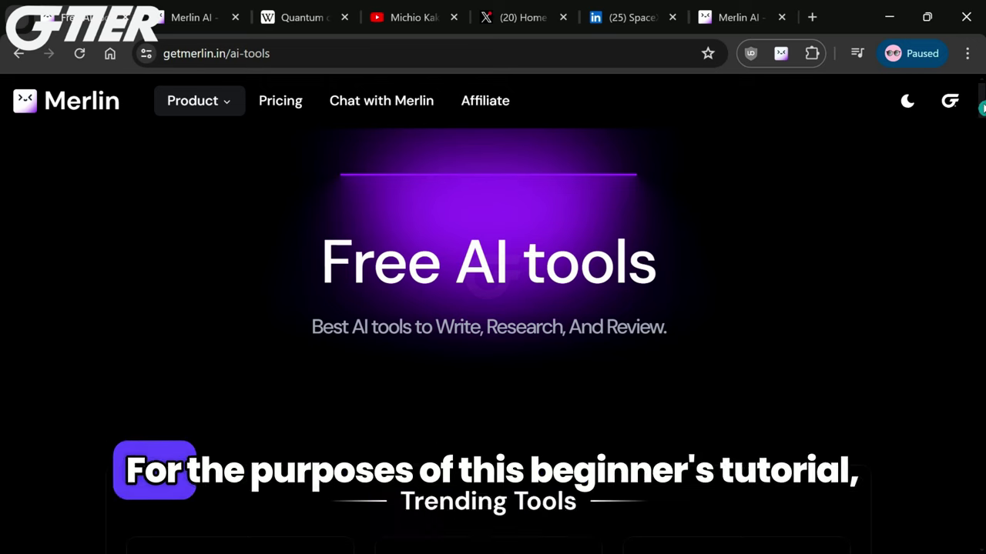
pyautogui.scroll(-5, 982, 109)
pyautogui.scroll(-4, 981, 133)
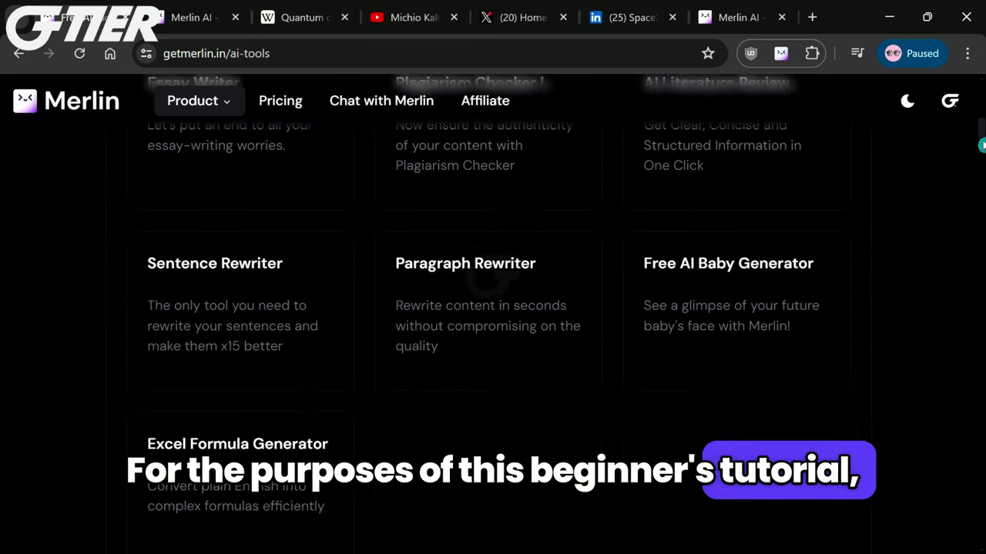
pyautogui.scroll(-5, 917, 279)
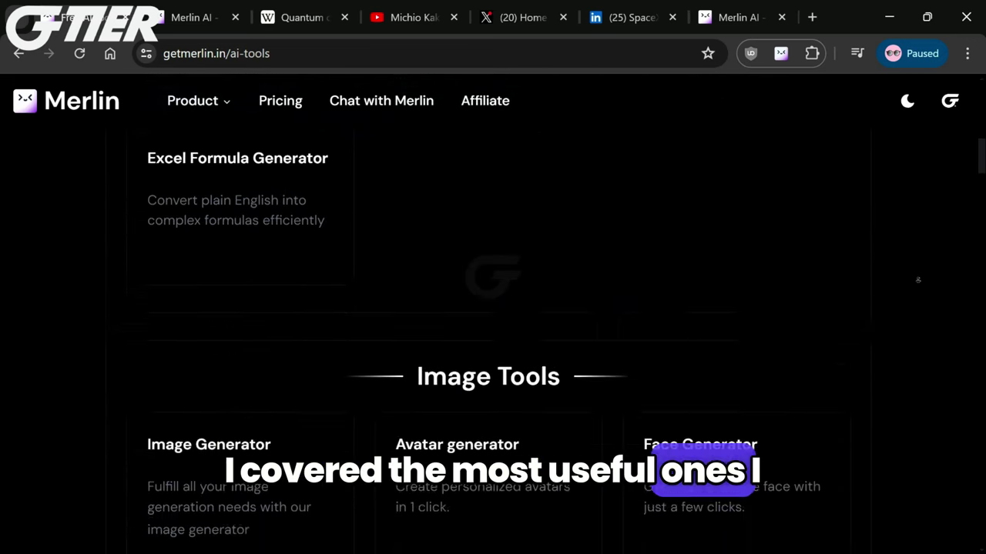
pyautogui.scroll(-5, 920, 278)
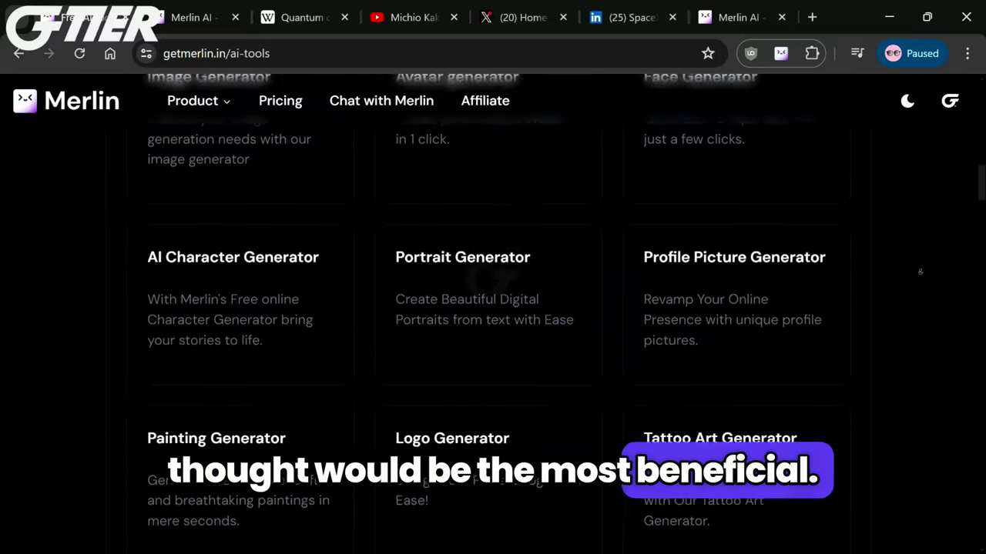
pyautogui.scroll(-3, 918, 286)
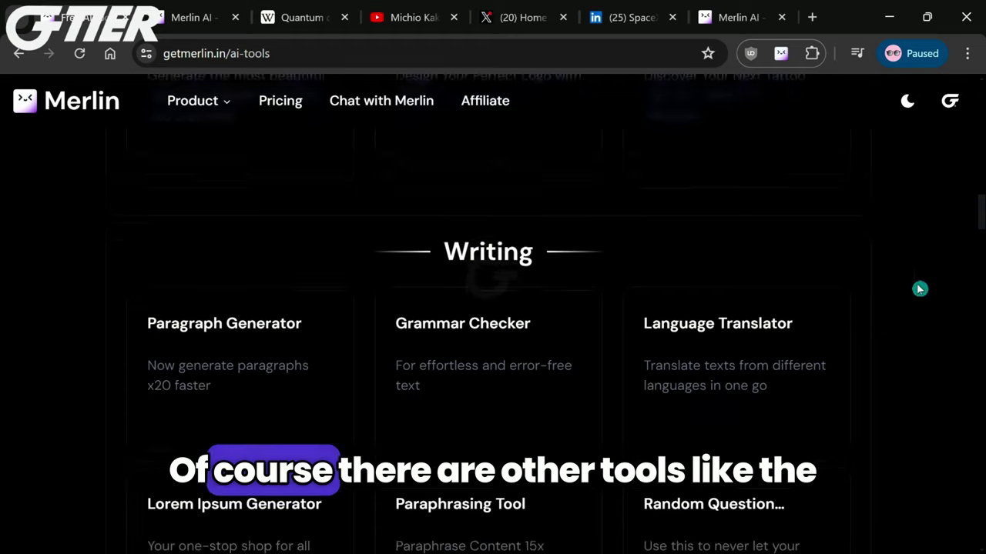
pyautogui.scroll(-4, 915, 363)
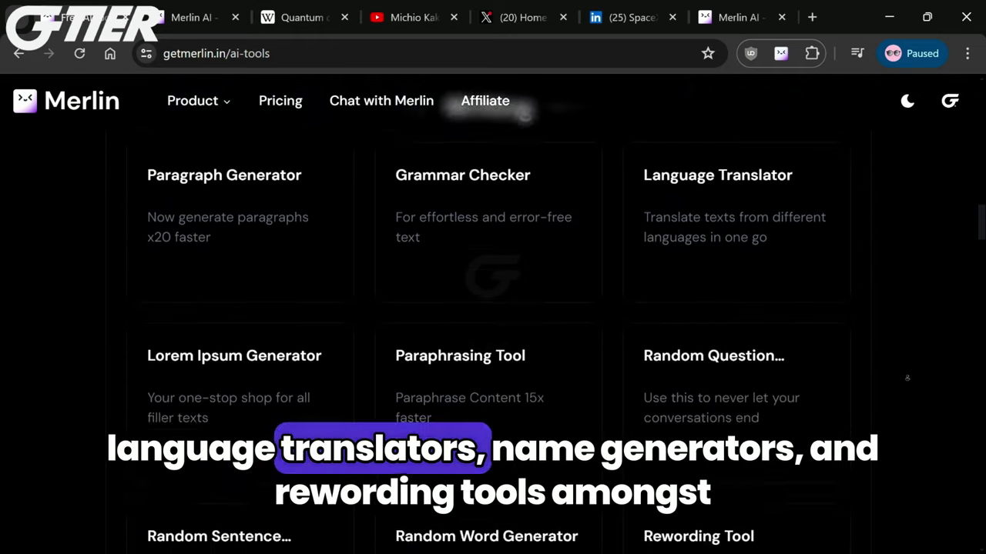
pyautogui.scroll(-1, 919, 364)
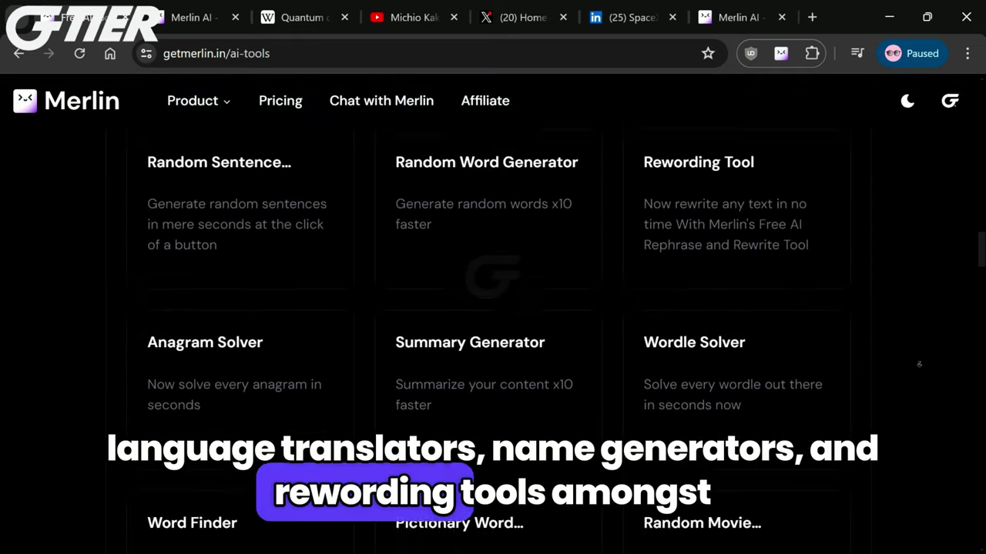
pyautogui.scroll(-2, 919, 364)
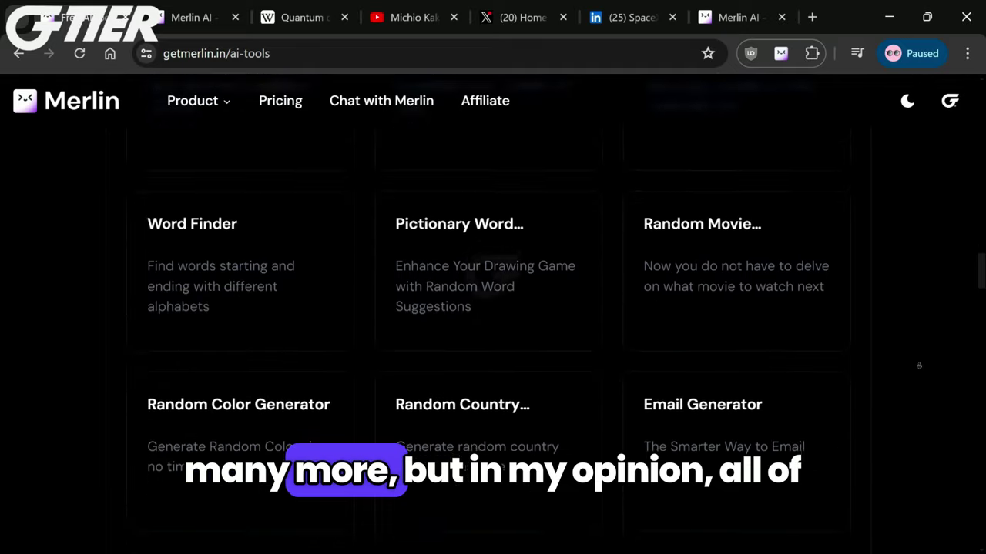
pyautogui.scroll(-3, 919, 365)
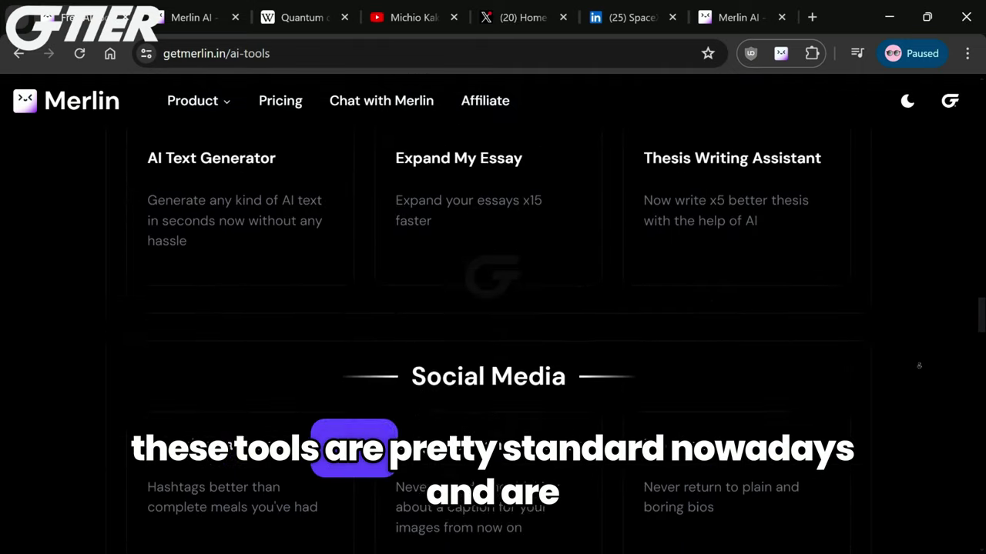
pyautogui.scroll(-1, 918, 365)
pyautogui.scroll(-3, 919, 365)
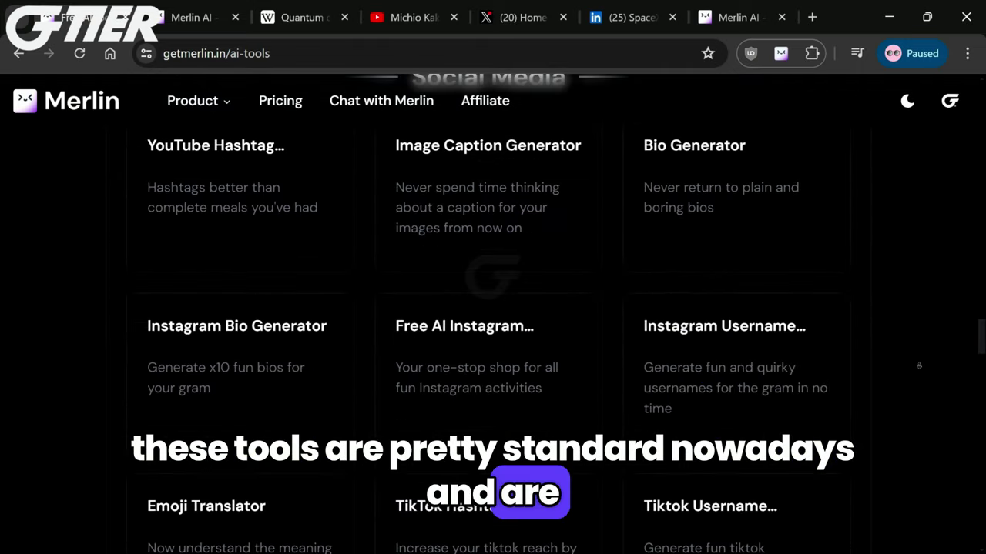
pyautogui.scroll(-1, 918, 365)
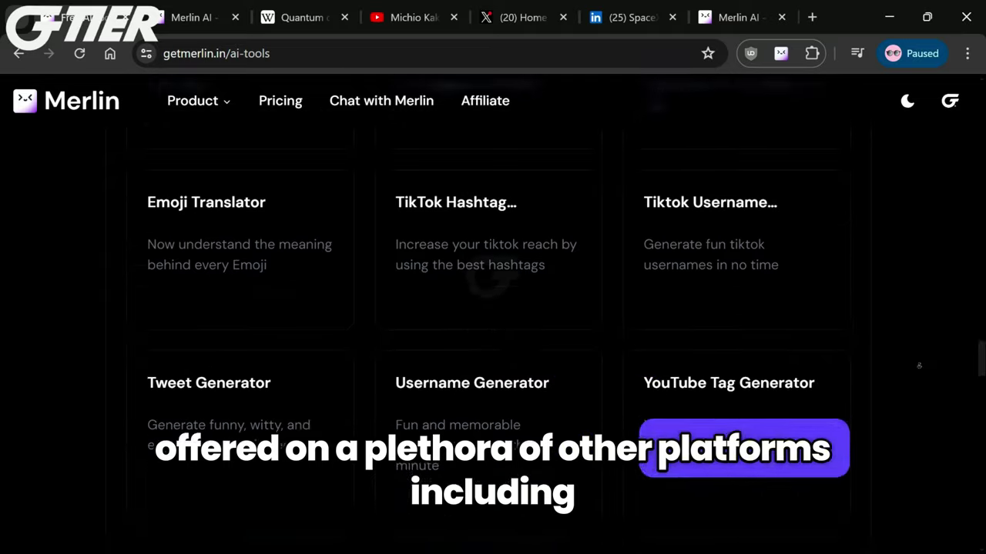
pyautogui.scroll(-2, 919, 365)
pyautogui.scroll(-2, 919, 365)
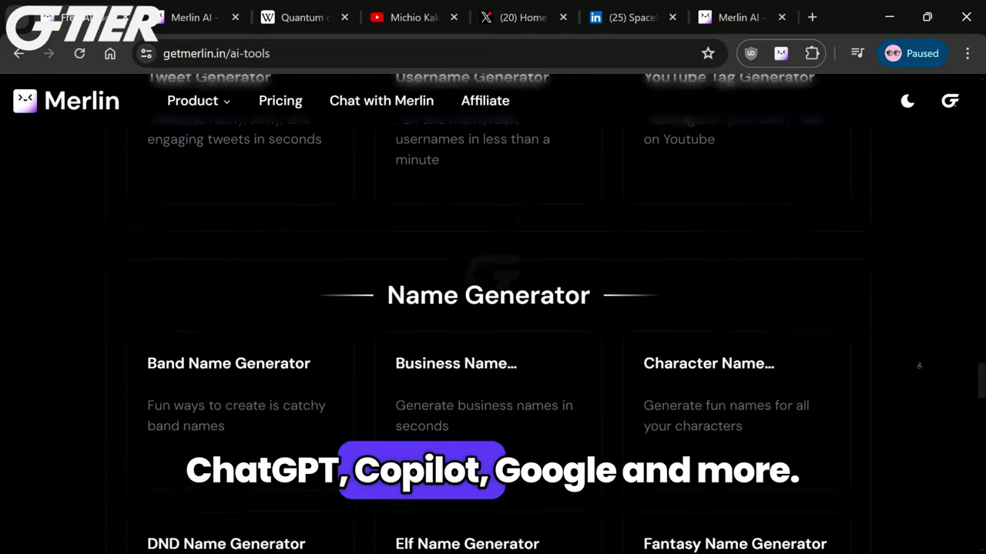
pyautogui.scroll(-4, 919, 365)
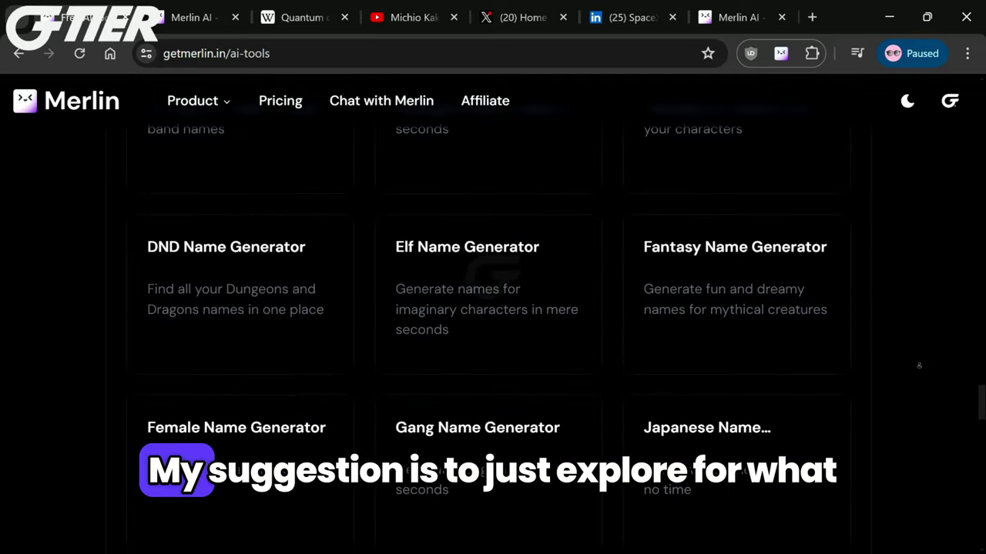
pyautogui.scroll(-4, 919, 365)
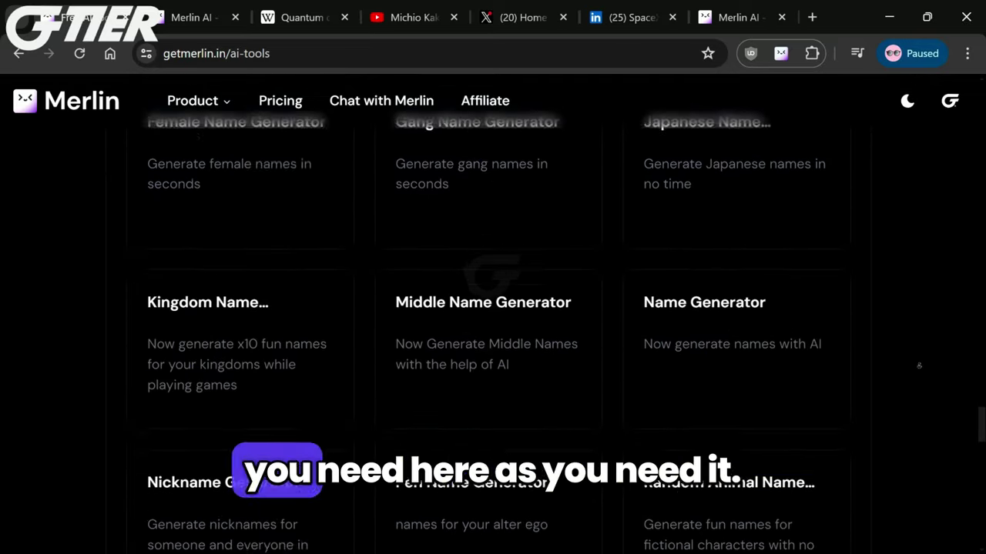
pyautogui.scroll(-5, 919, 371)
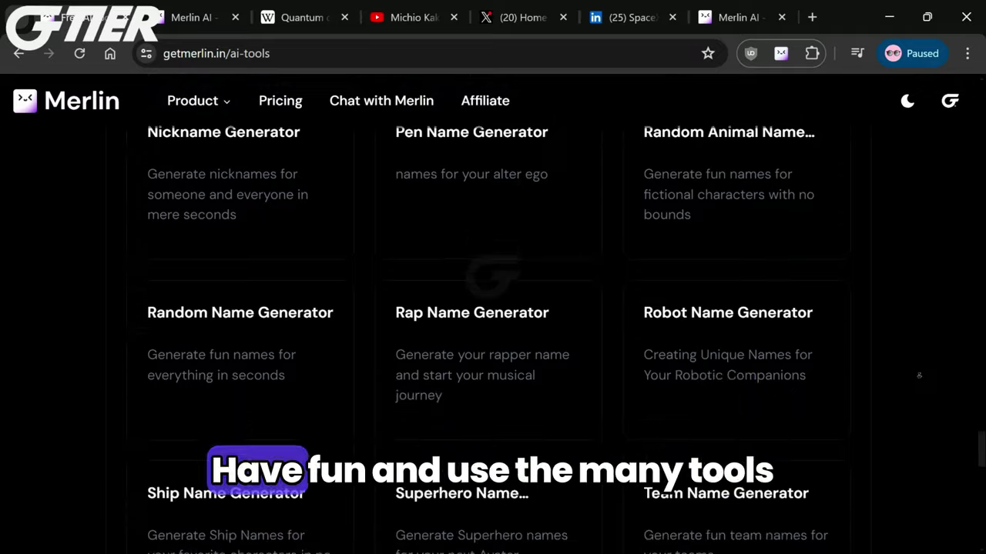
pyautogui.scroll(-5, 919, 375)
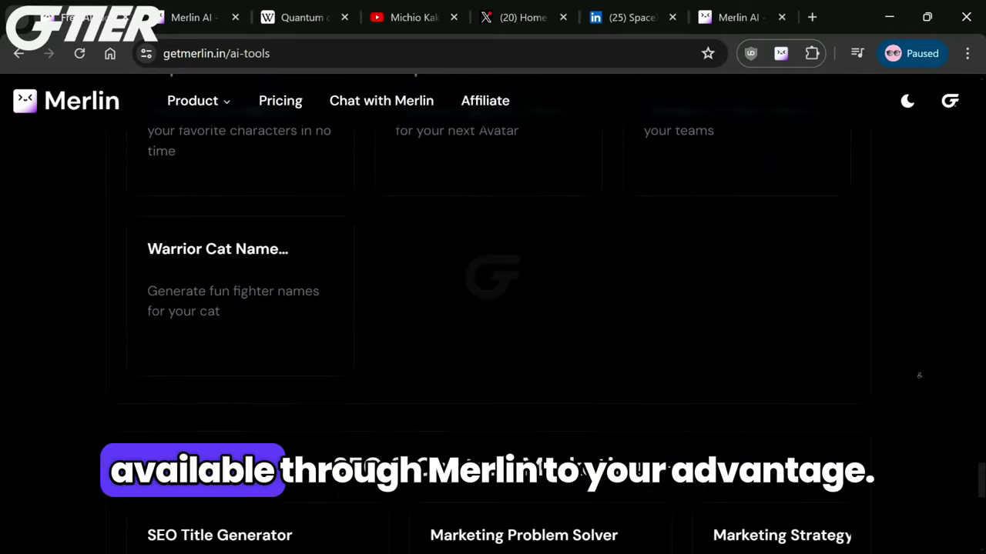
pyautogui.scroll(-6, 919, 375)
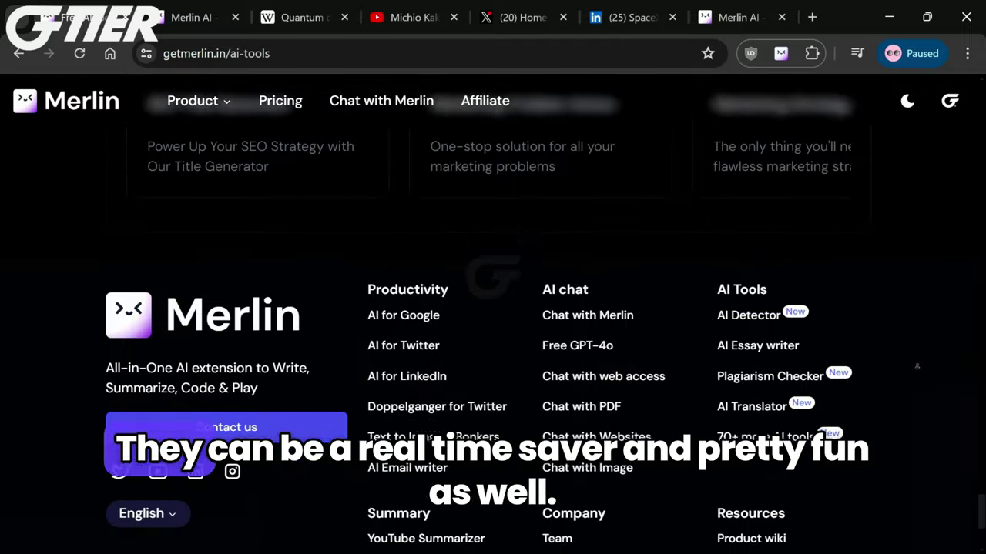